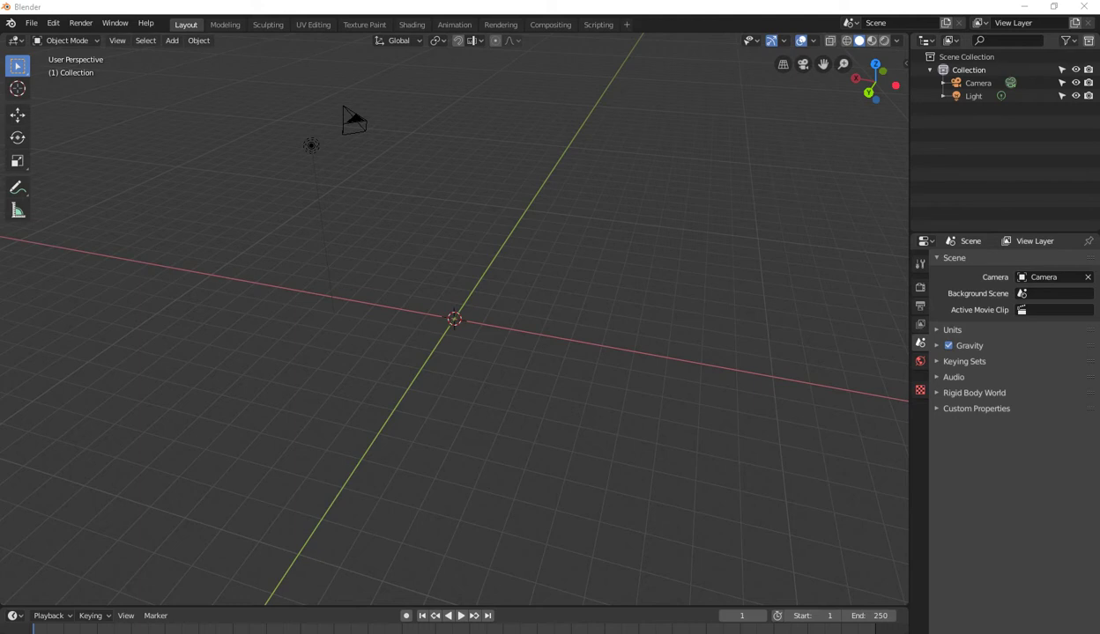
- Add a Single Vert mesh object next to the camera and light from the Shift+A menu
middle_click_drag(529, 353, 529, 318)
key("shift+a")
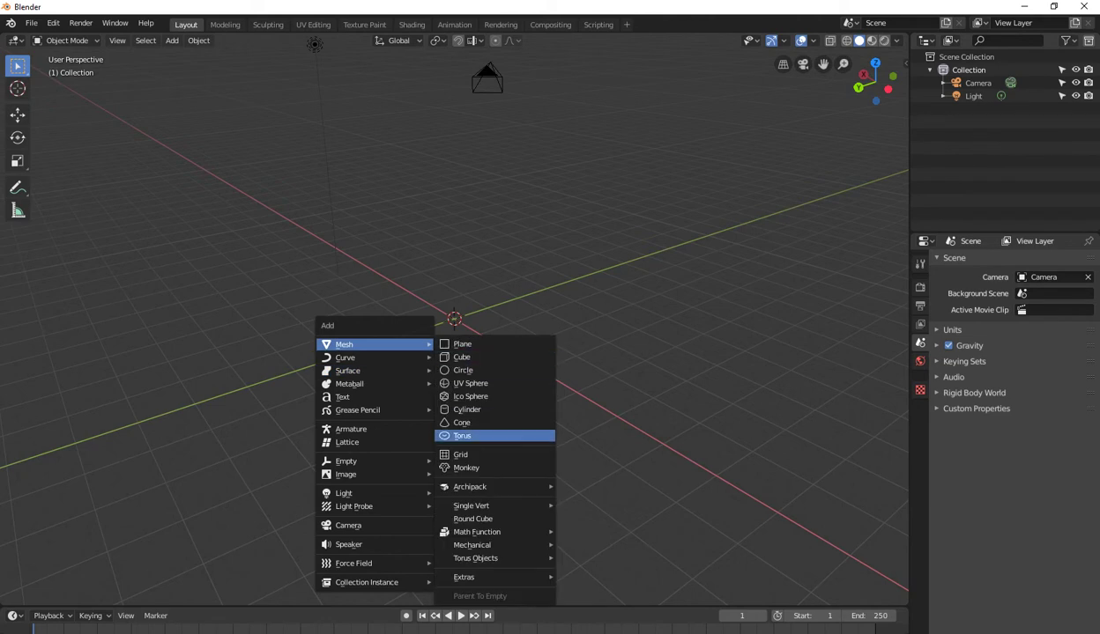
left_click(590, 493)
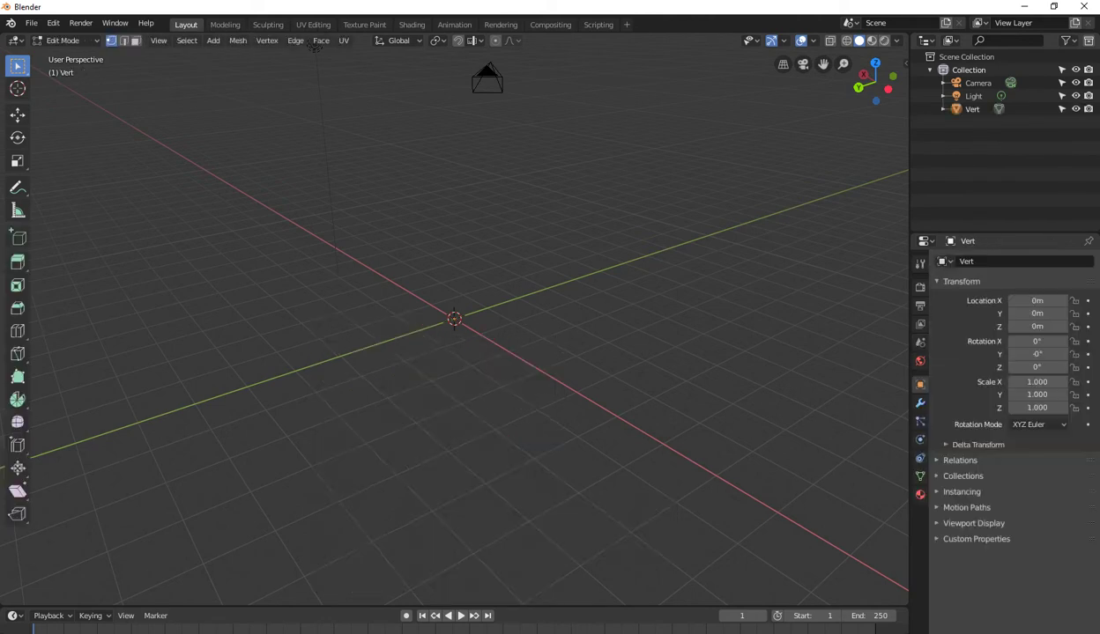
middle_click_drag(454, 319, 640, 75)
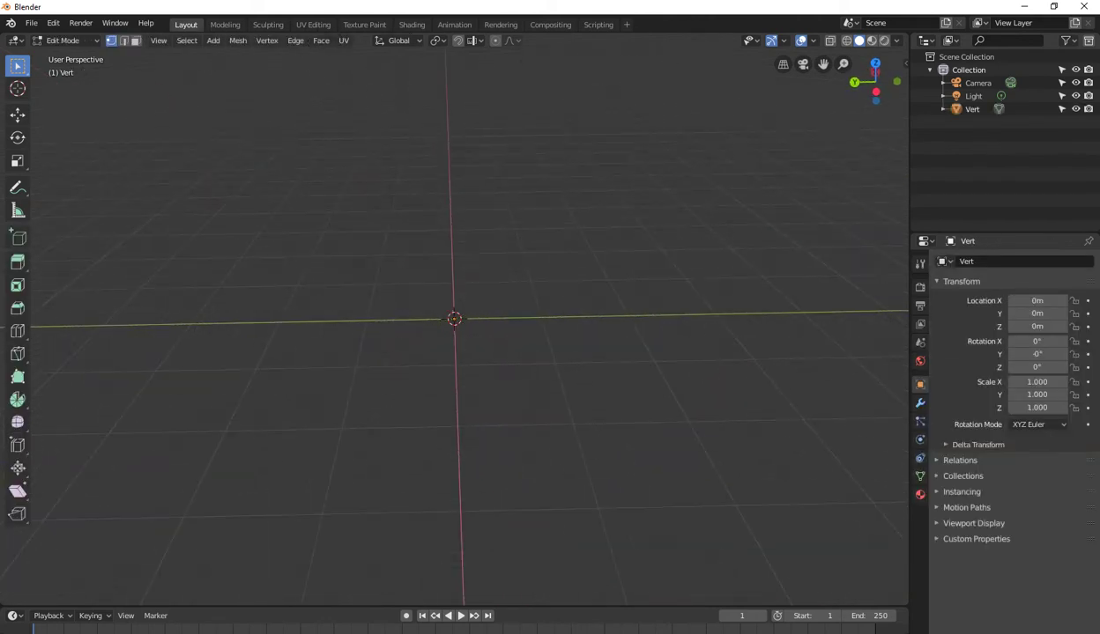
key("Tab")
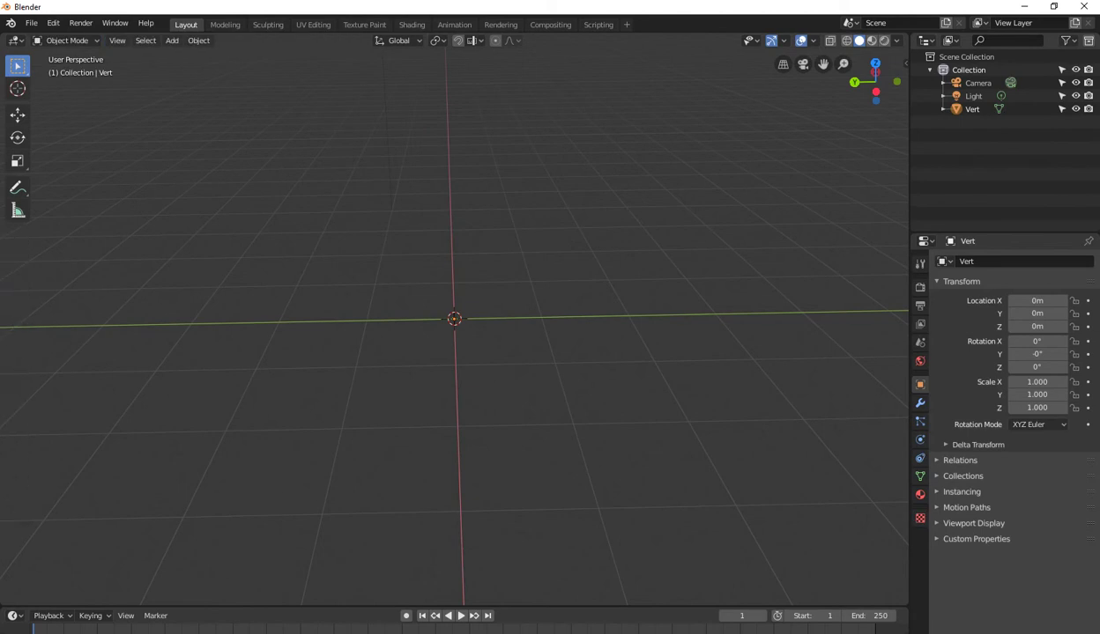
middle_click_drag(454, 319, 564, 319)
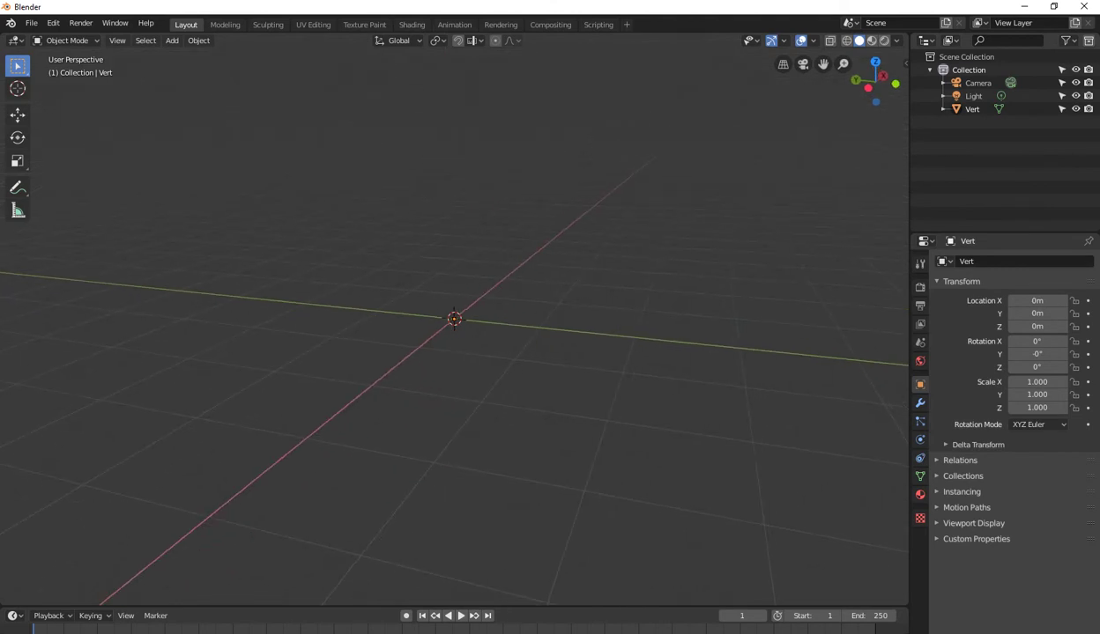
key("Tab")
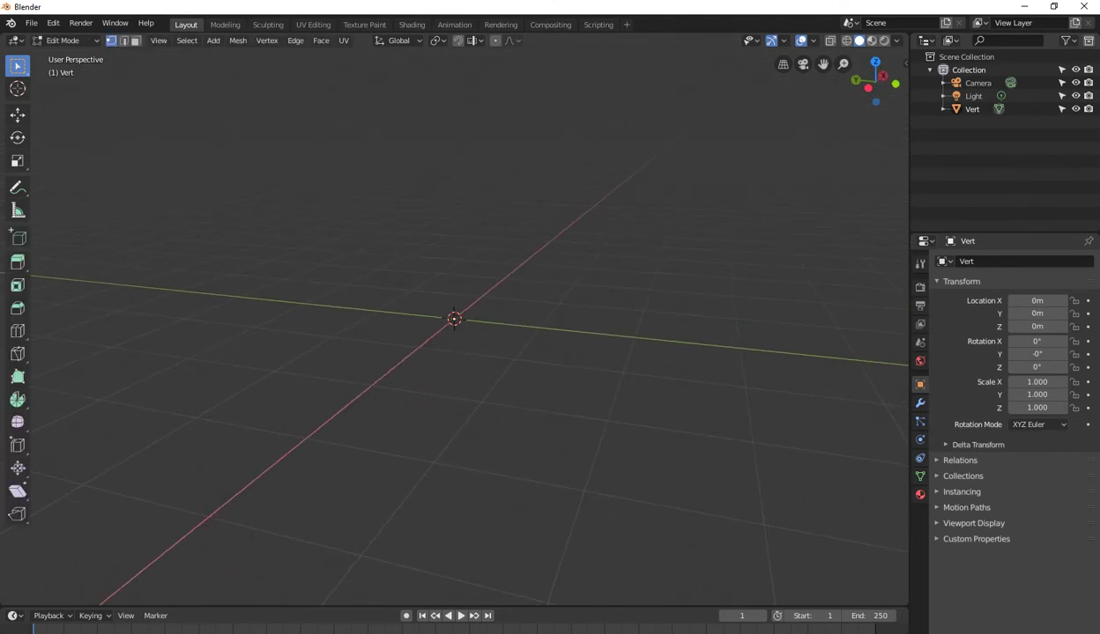
- Extrude three vertices straight up from the origin to form the trunk
key("g")
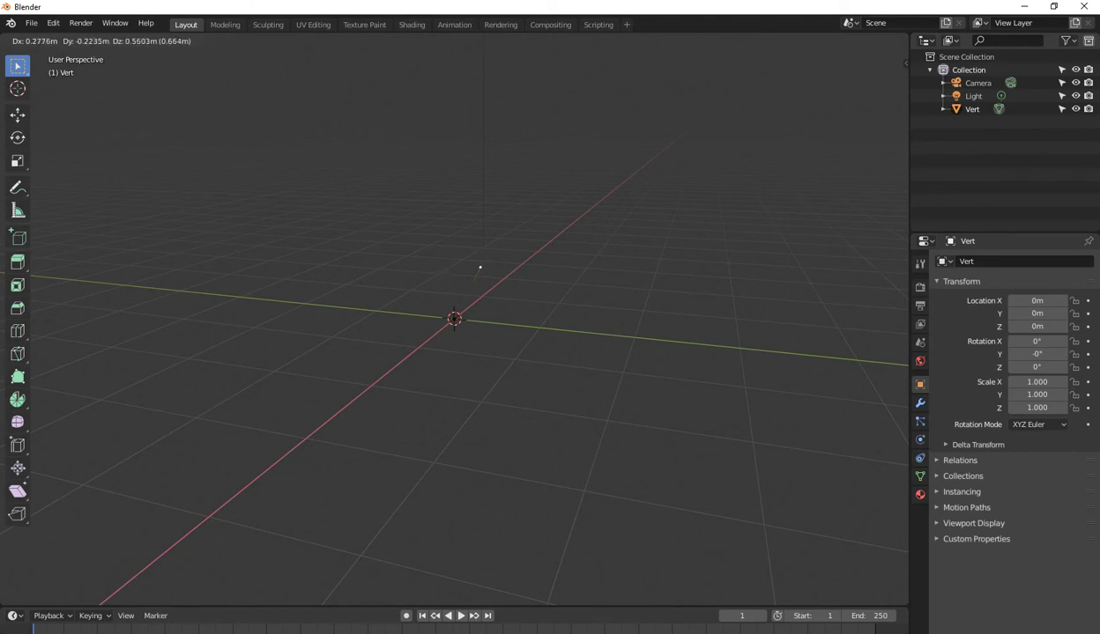
key("Return")
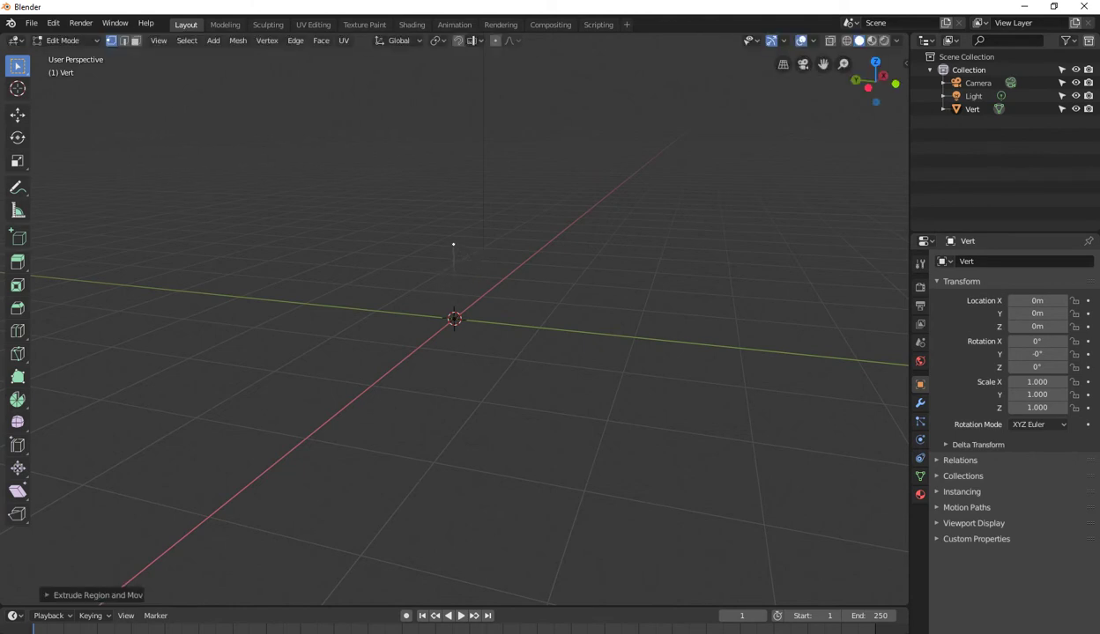
key("e")
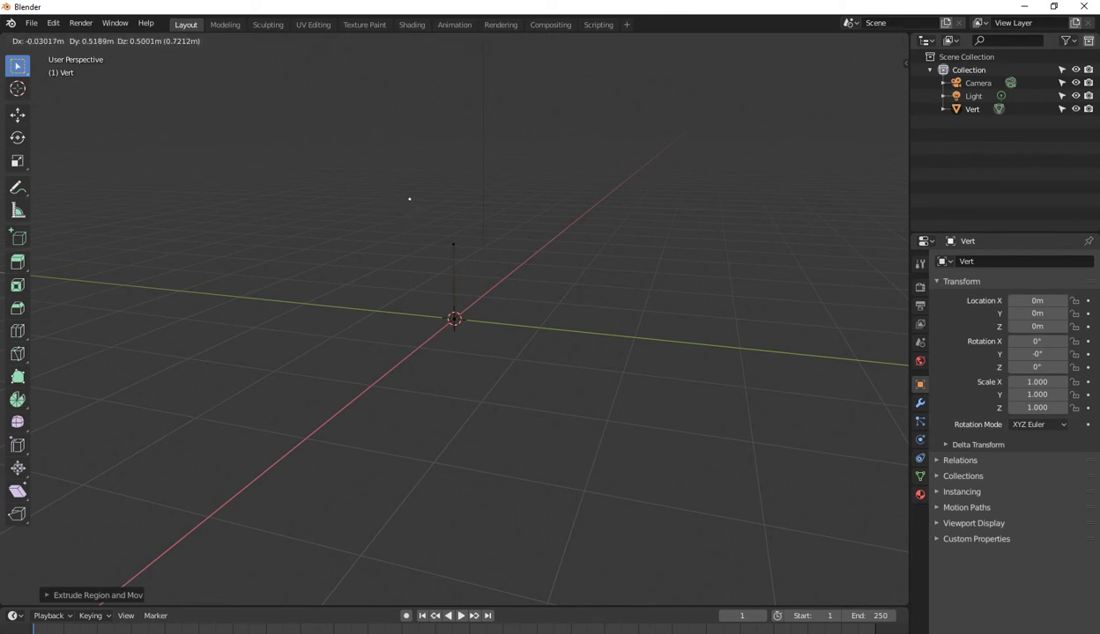
key("Return")
key("e")
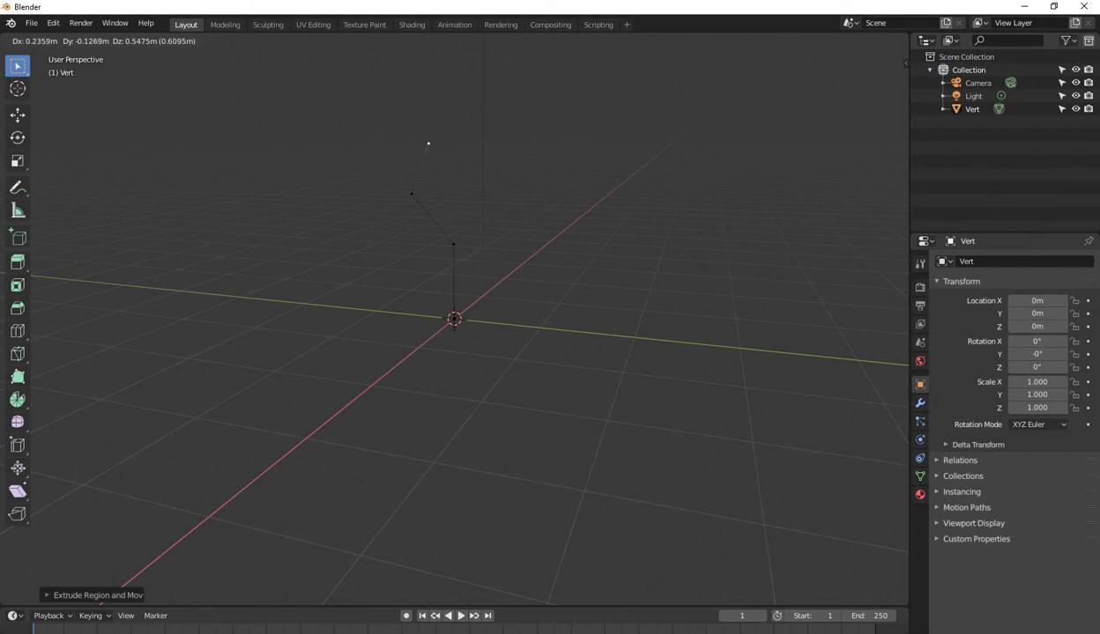
key("Return")
- Extrude a two-vertex side branch from a lower trunk vertex
middle_click_drag(443, 119, 352, 123)
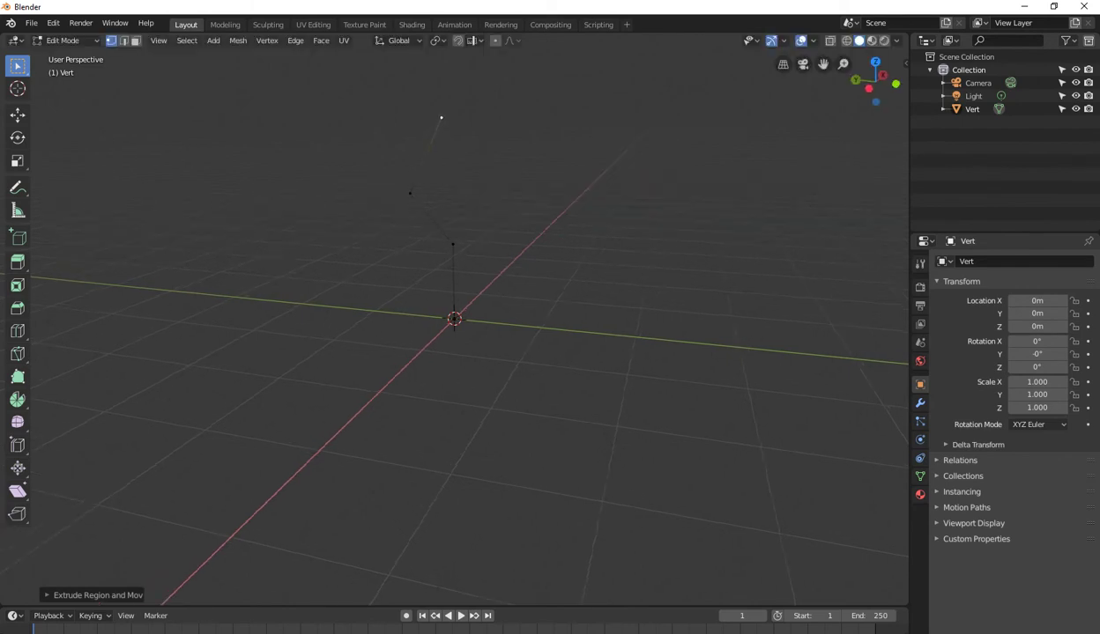
left_click(394, 198)
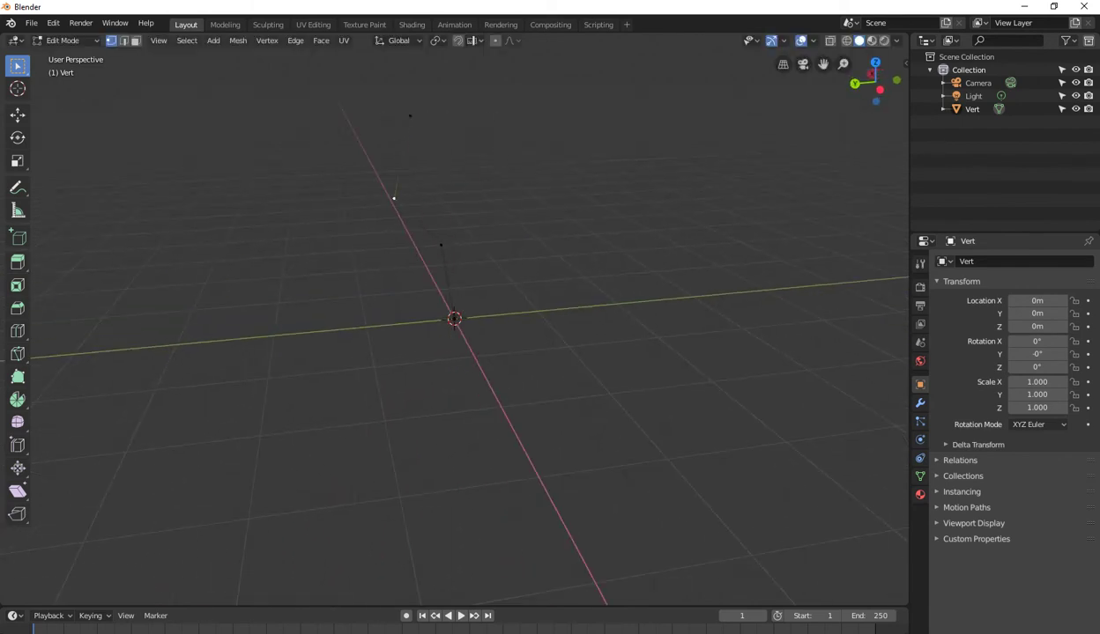
key("e")
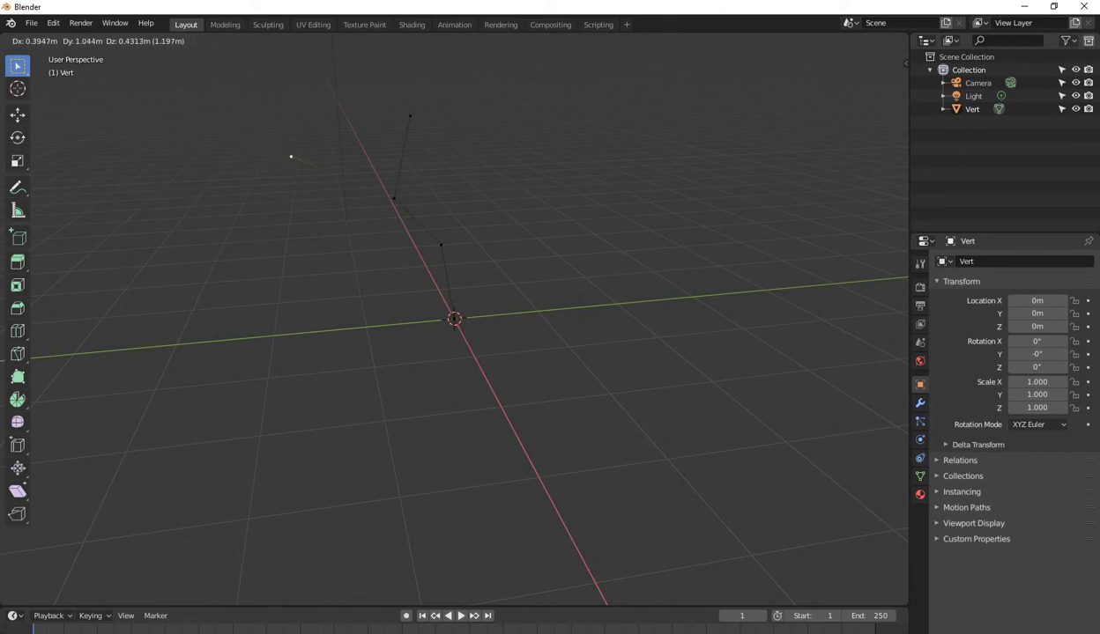
key("Return")
middle_click_drag(617, 352, 564, 335)
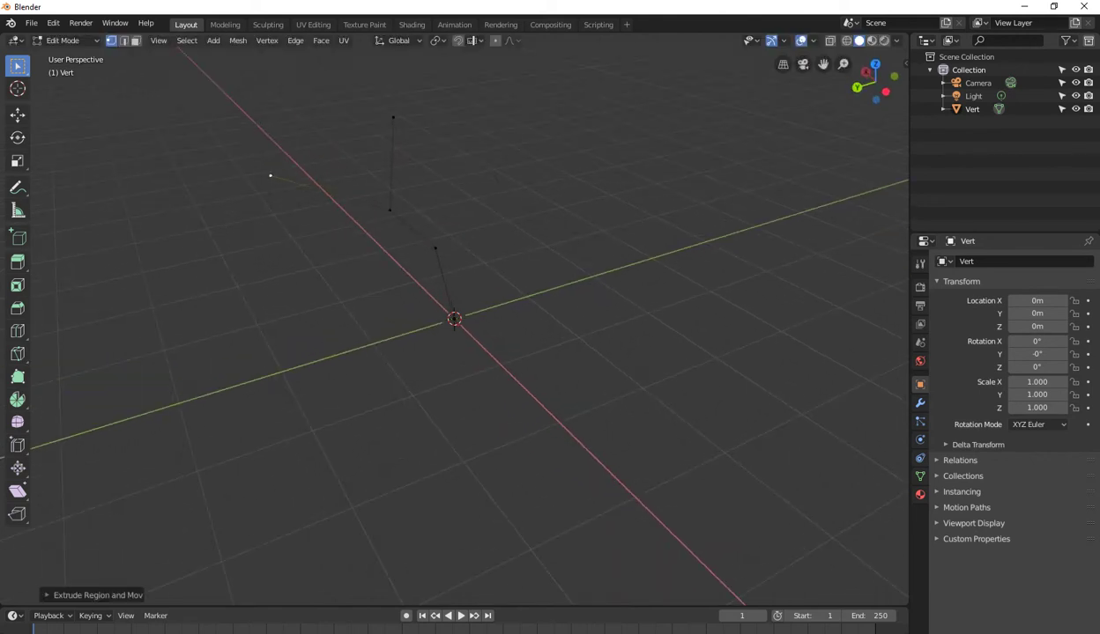
key("e")
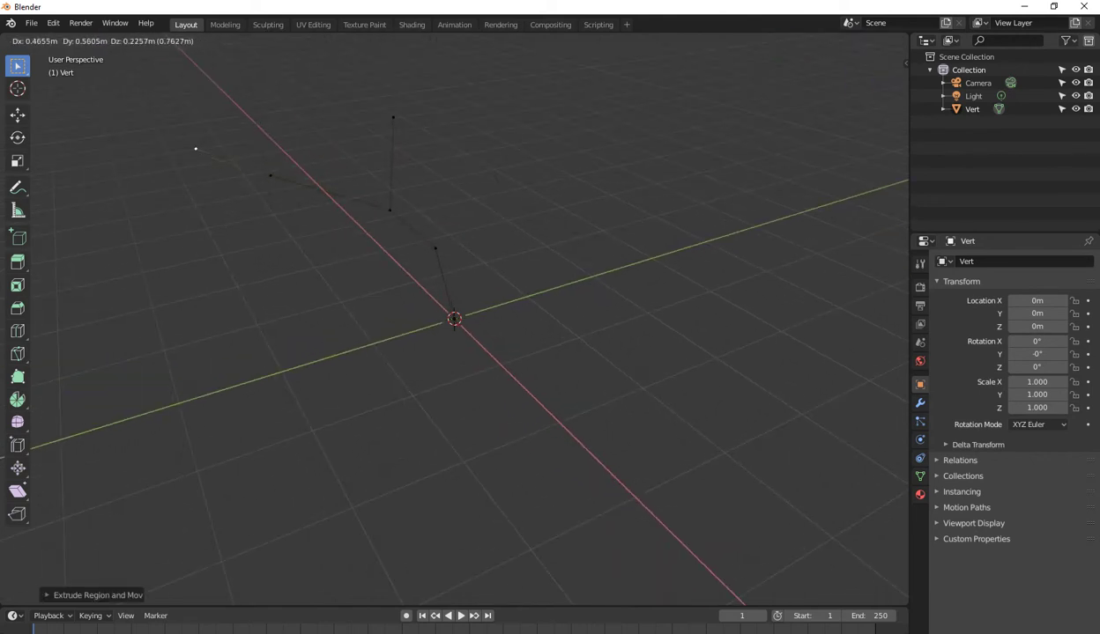
key("Return")
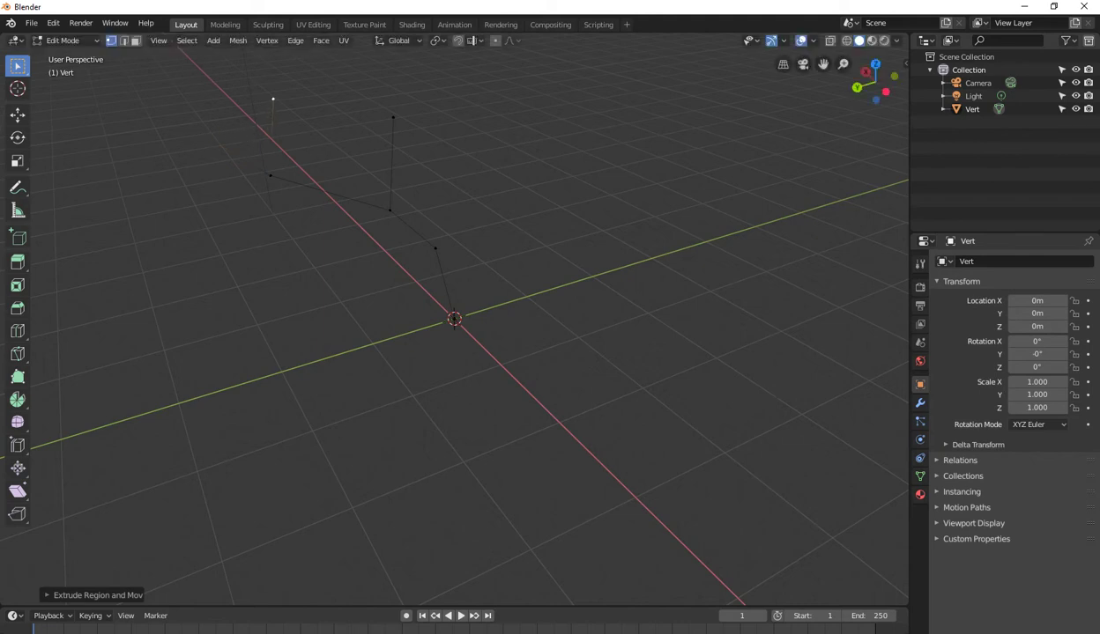
- Extrude a second two-vertex branch from another trunk vertex
left_click(436, 248)
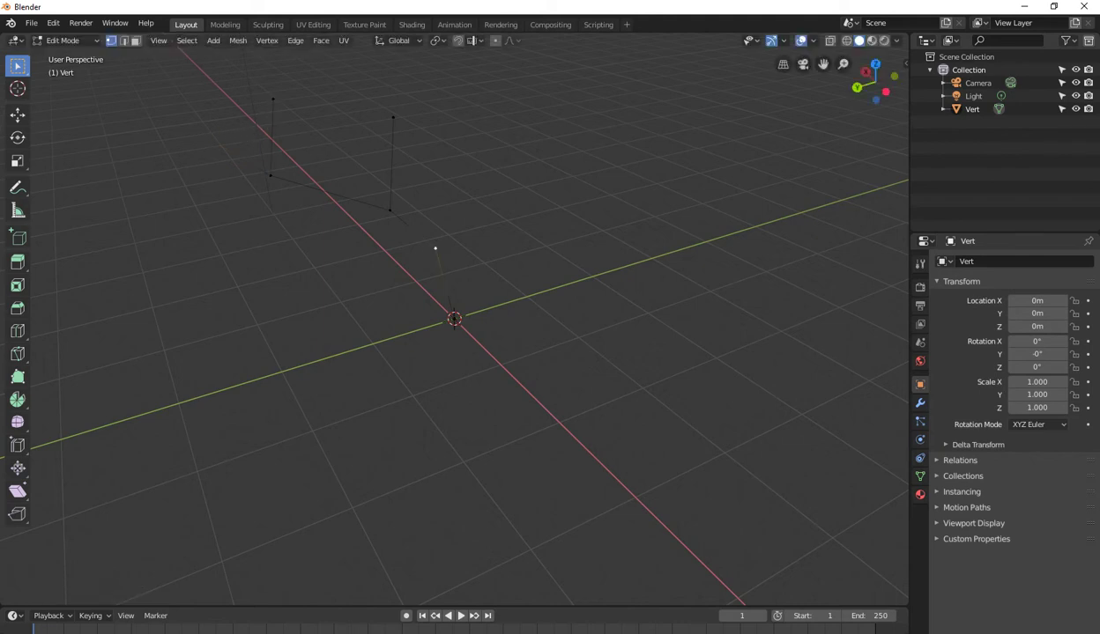
key("e")
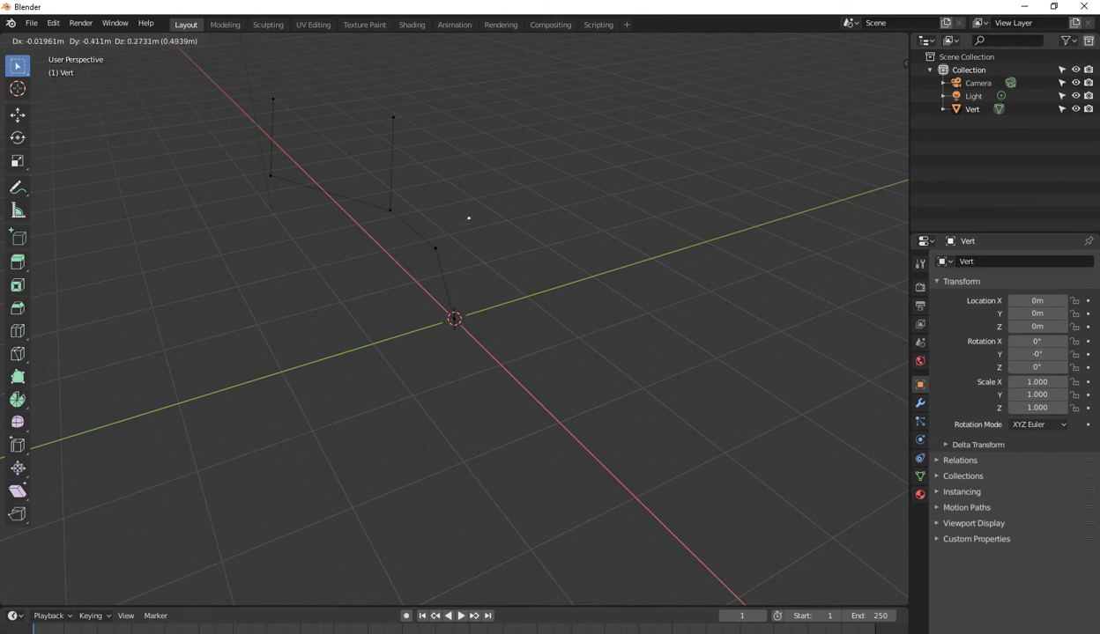
key("Return")
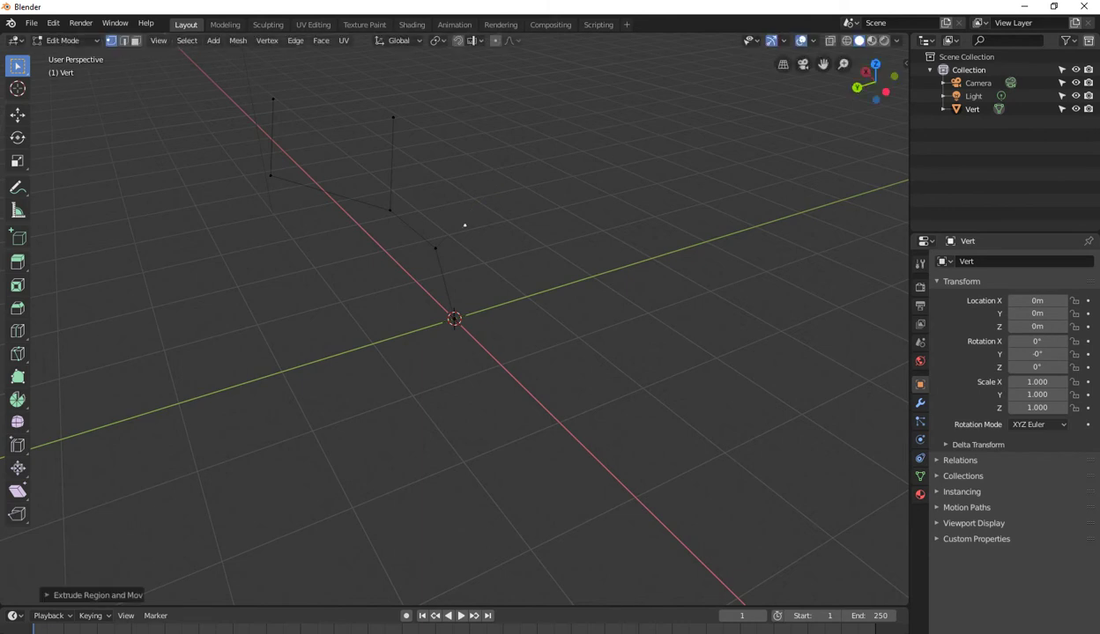
key("e")
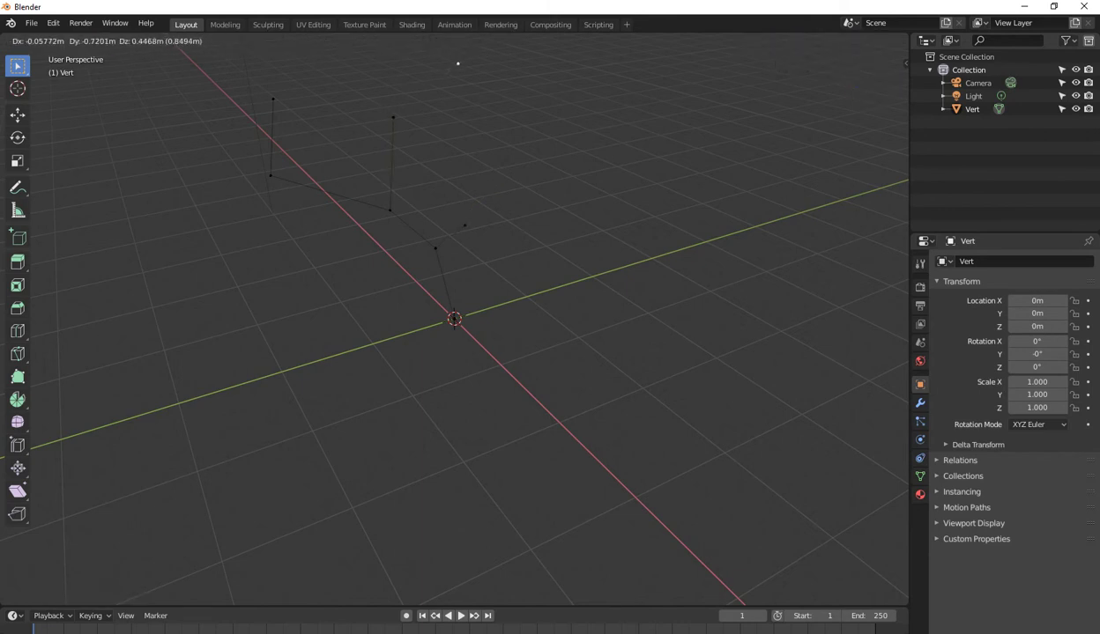
key("Return")
middle_click_drag(457, 64, 718, 97)
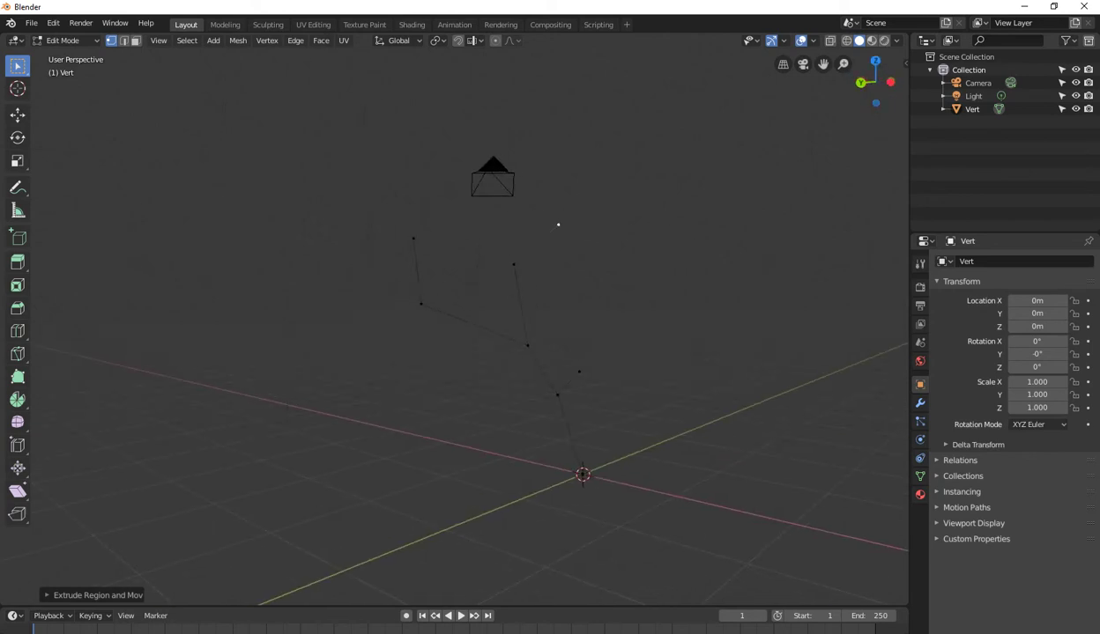
- Extend a branch vertex with two more vertices, the last reaching up and left
left_click(527, 344)
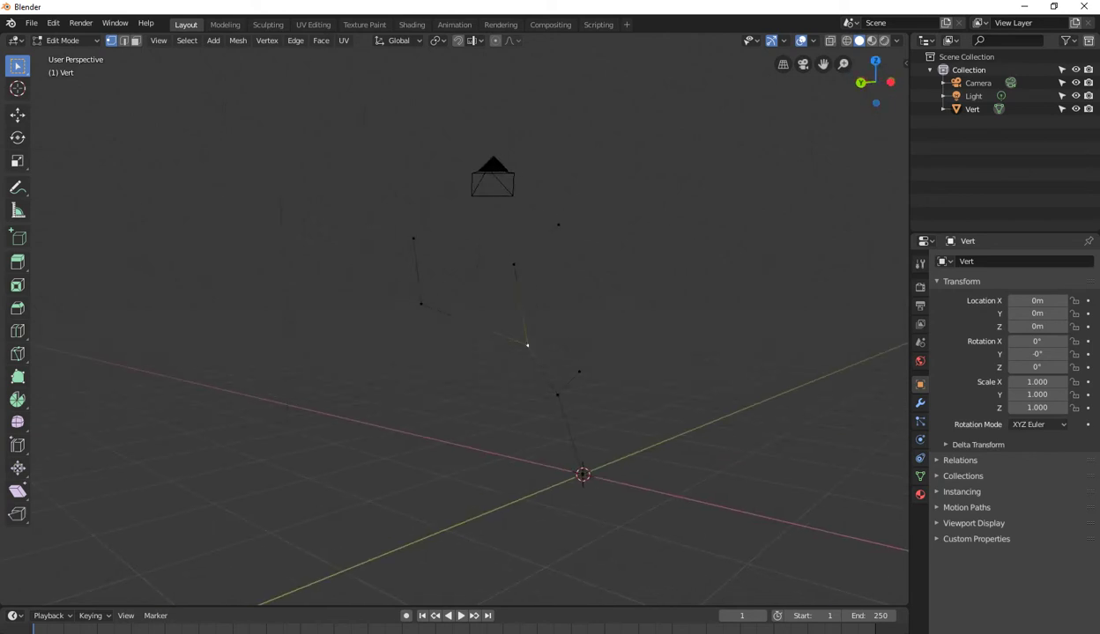
key("e")
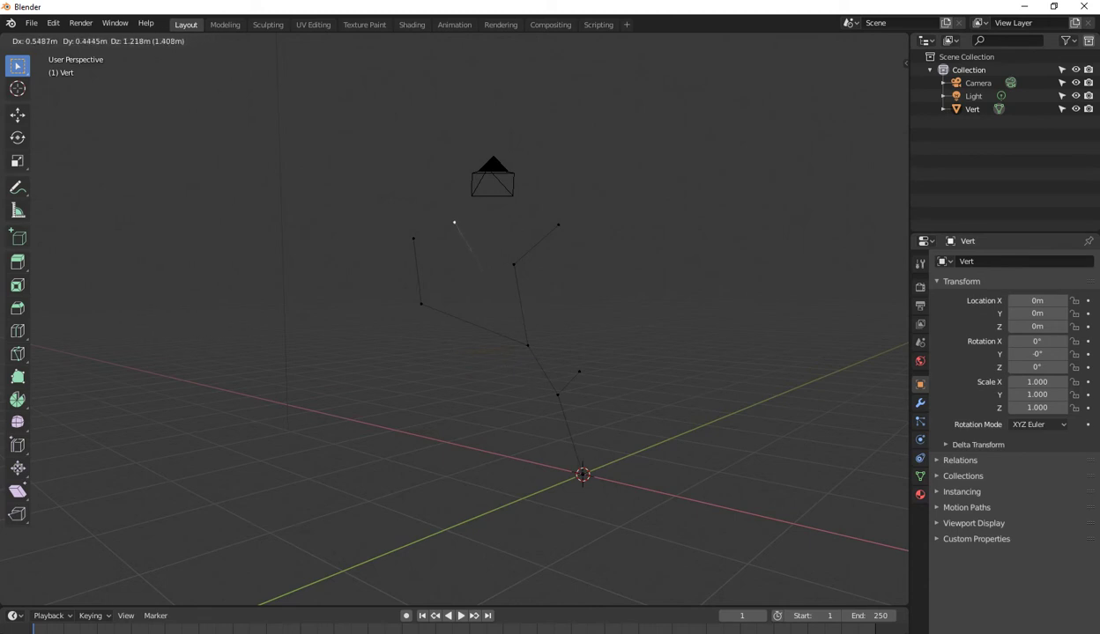
left_click(486, 284)
middle_click_drag(528, 353, 634, 353)
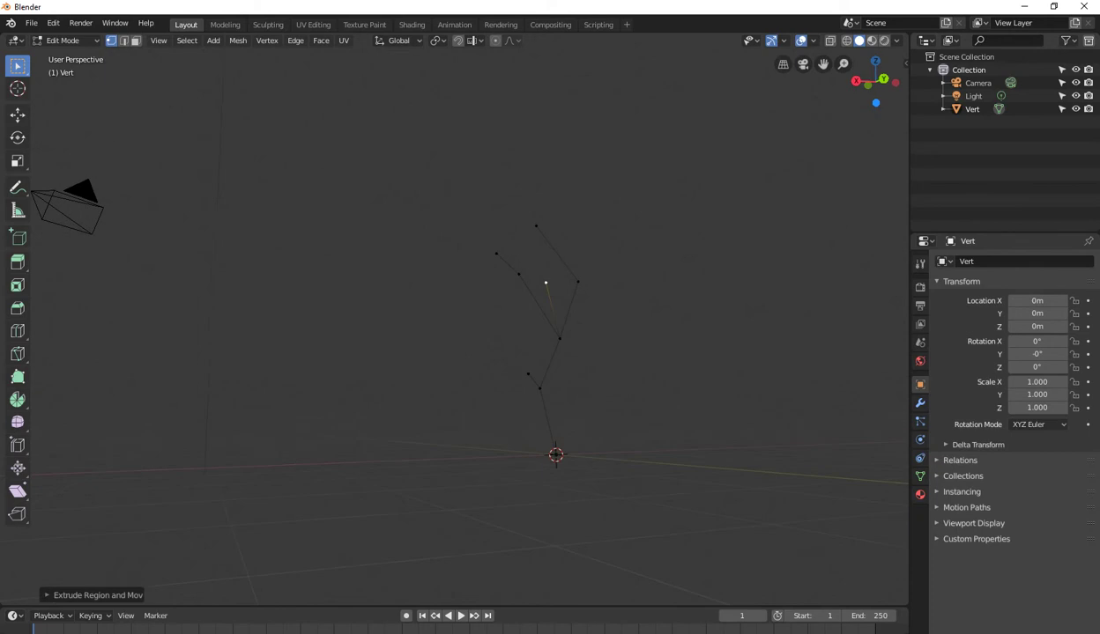
key("e")
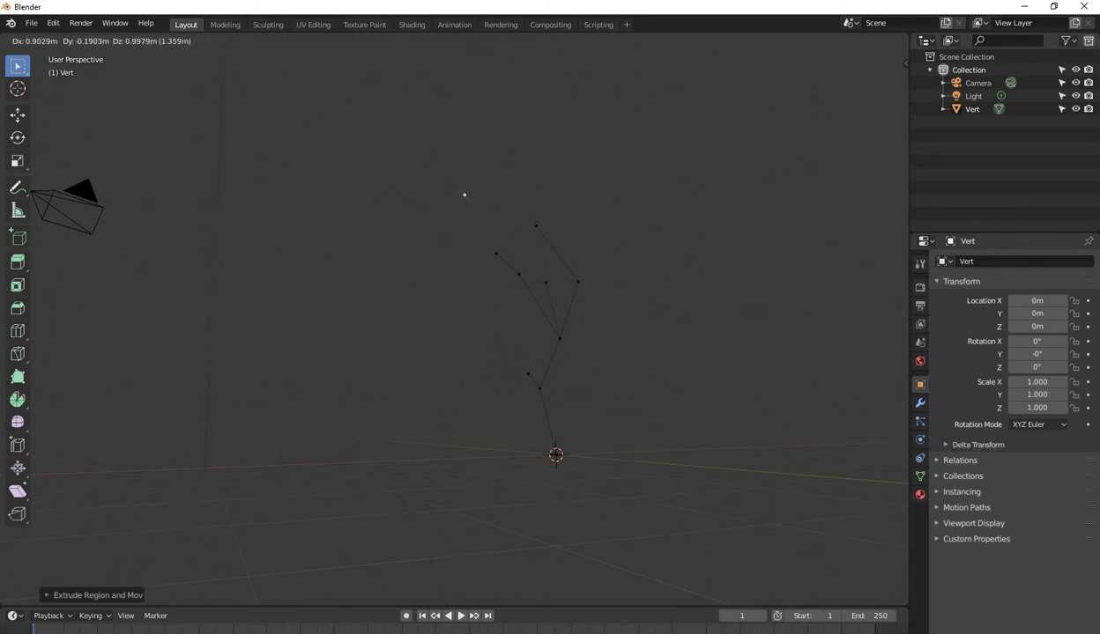
left_click(471, 172)
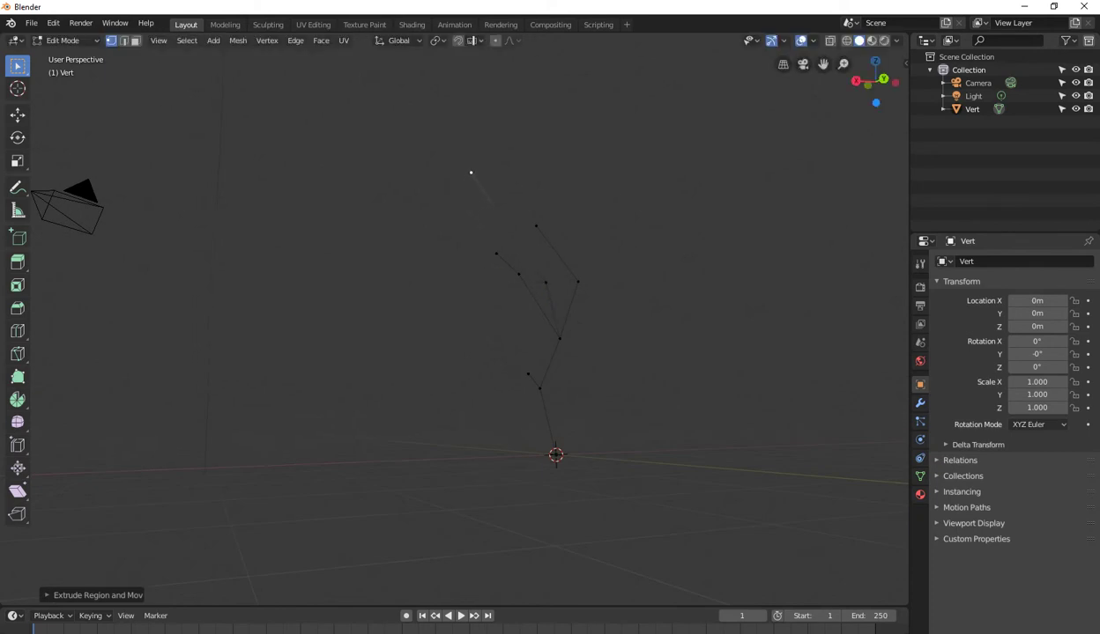
- Add a right-hand branch and a short left branch from the lower trunk vertices
left_click(559, 338)
key("e")
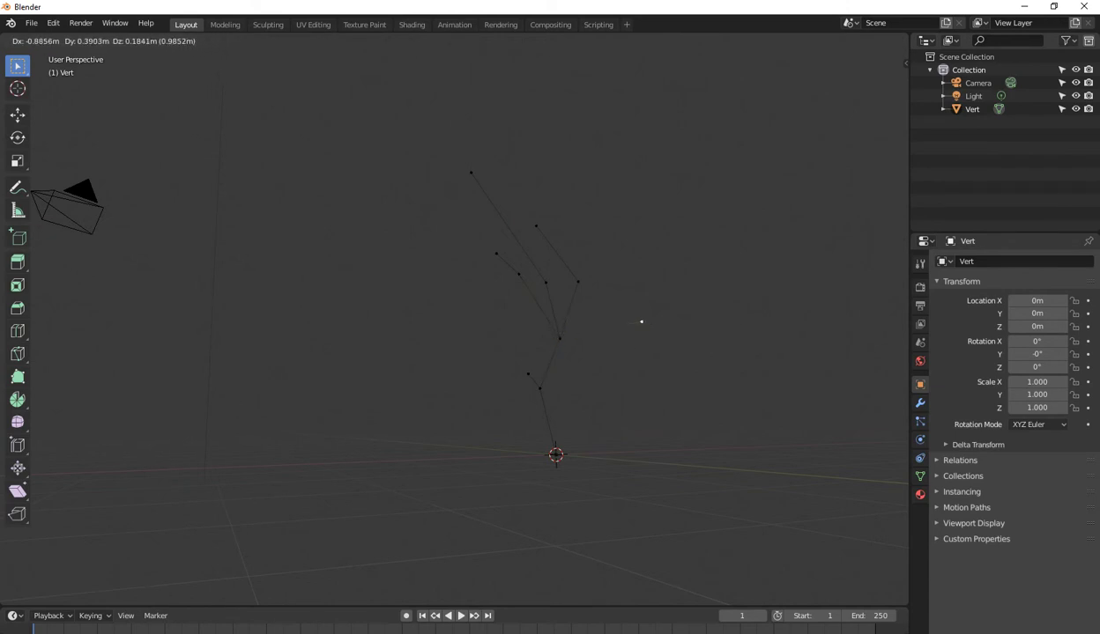
left_click(624, 300)
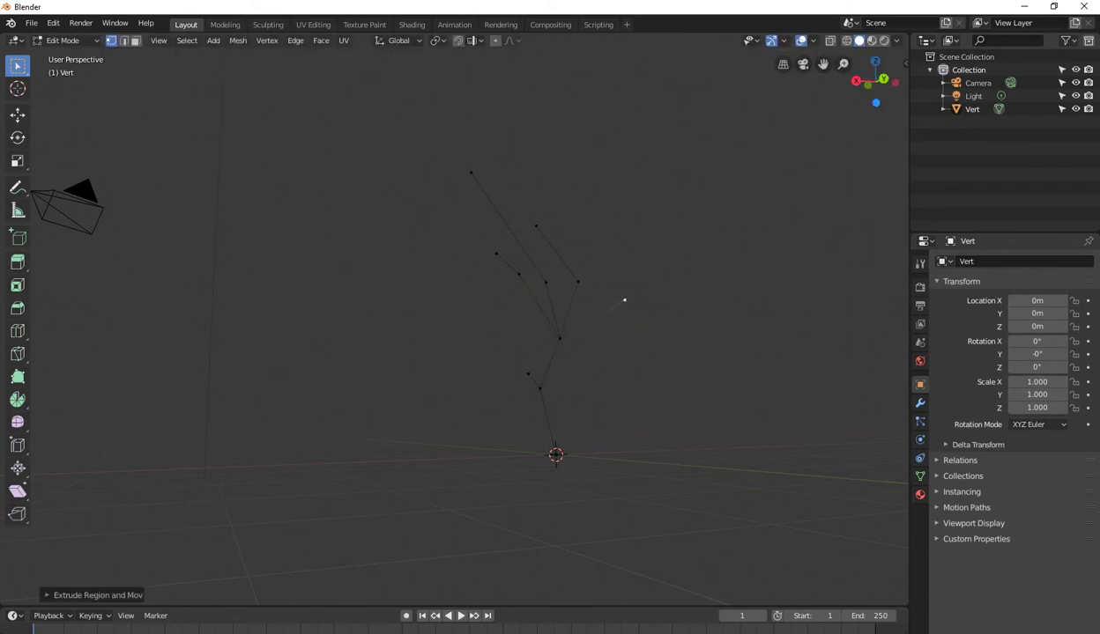
left_click(528, 373)
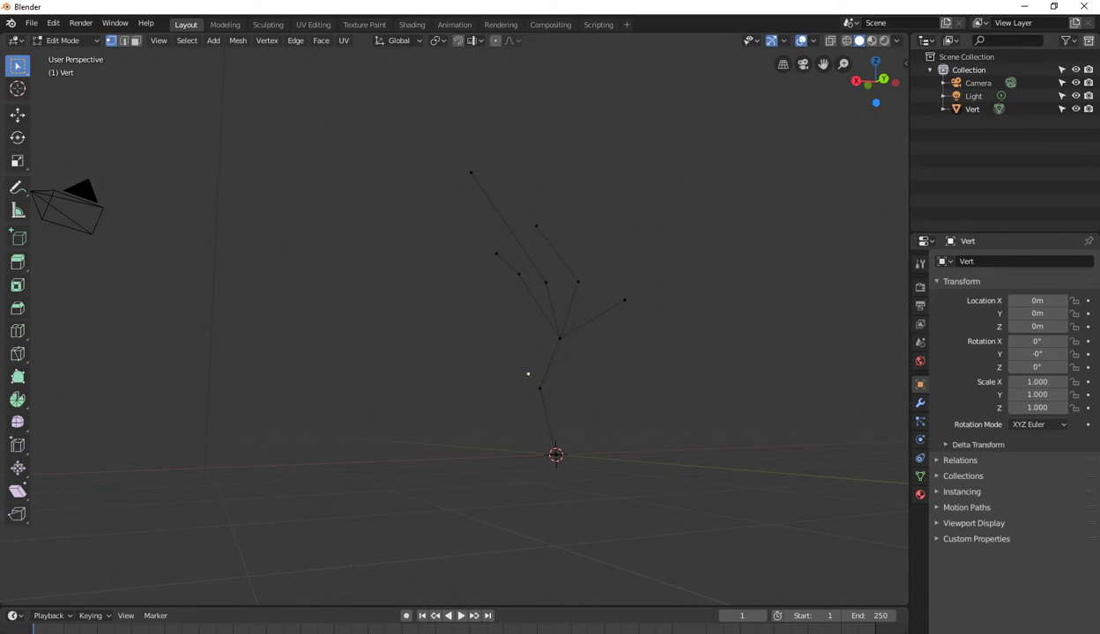
key("e")
left_click(488, 368)
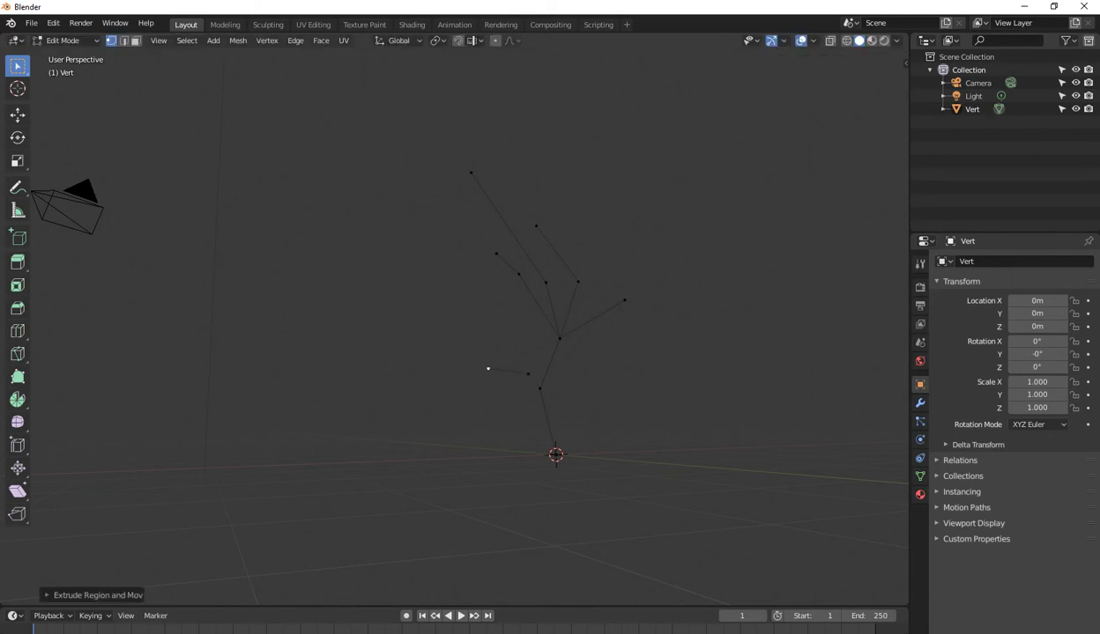
mouse_move(484, 348)
middle_mouse_down()
mouse_move(3, 287)
mouse_move(793, 291)
mouse_move(617, 220)
middle_mouse_up()
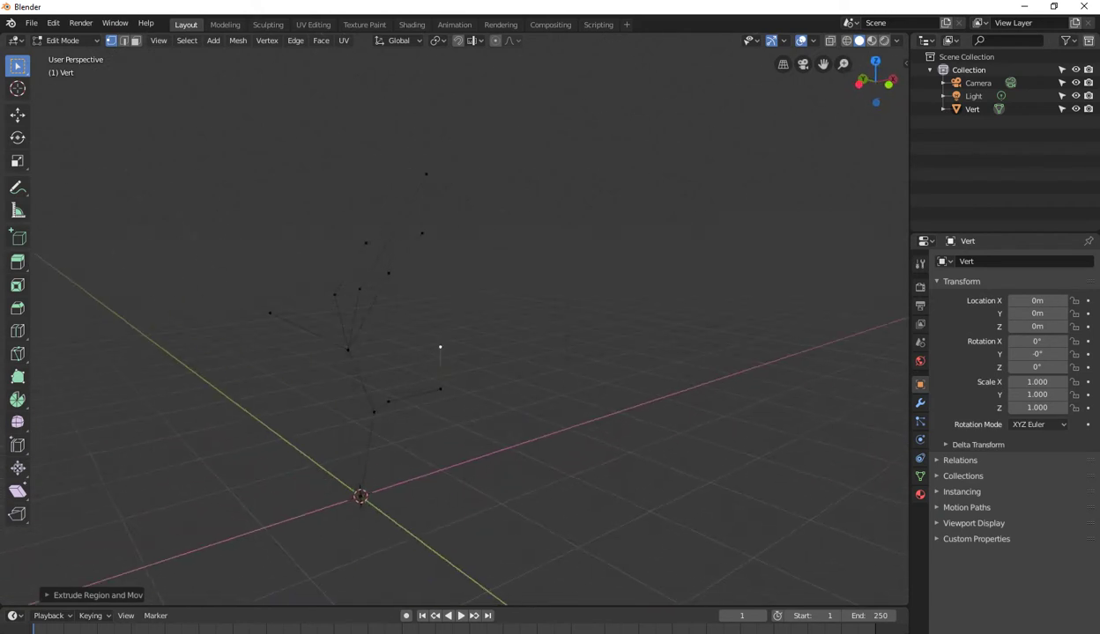
middle_click_drag(617, 221, 529, 229)
middle_click_drag(511, 338, 481, 353)
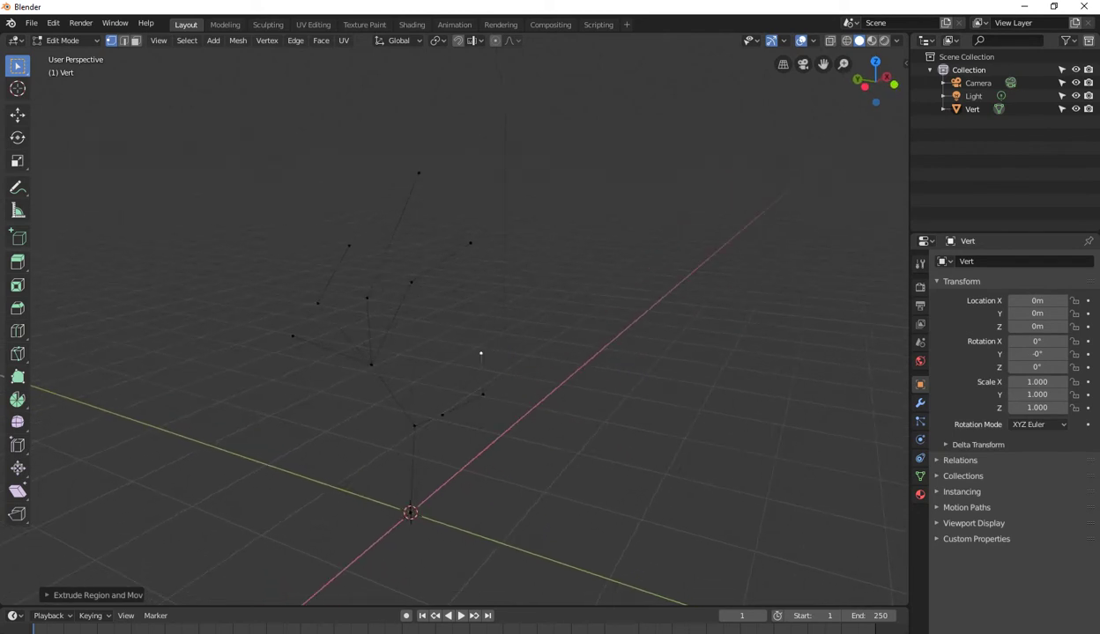
- Select all vertices and add a Skin modifier, shrinking its radius to thin branches
key("a")
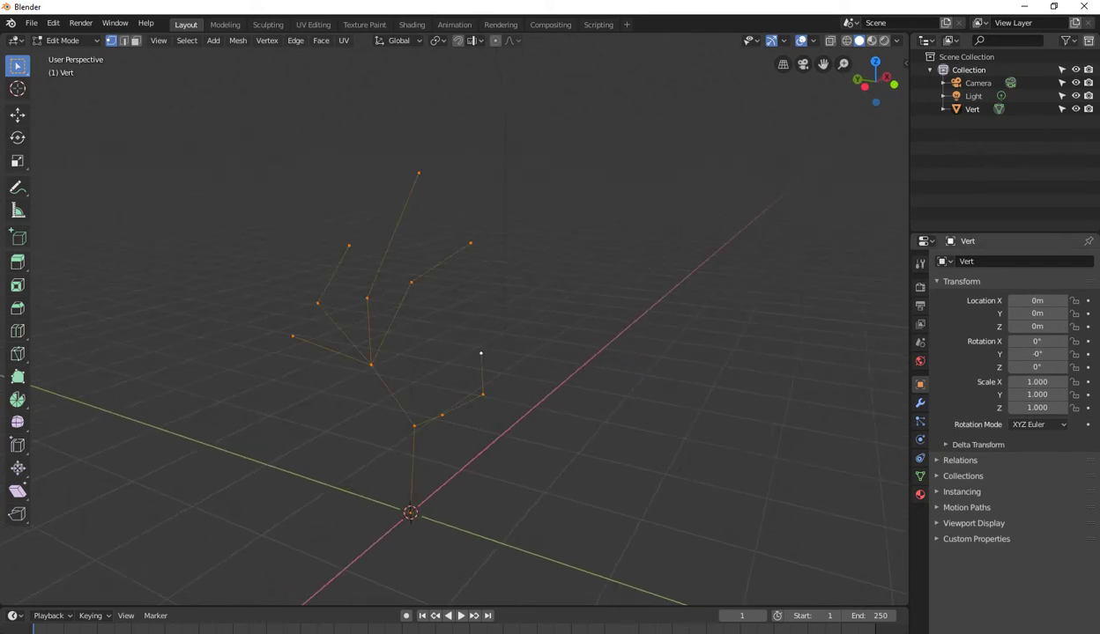
left_click(919, 403)
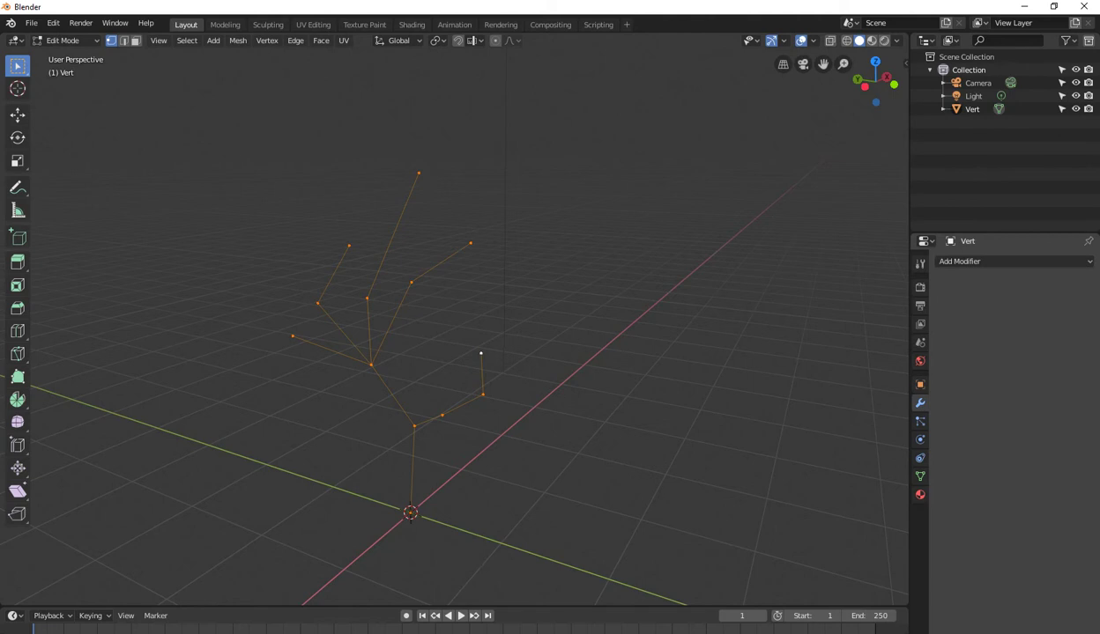
left_click(1013, 261)
left_click(829, 437)
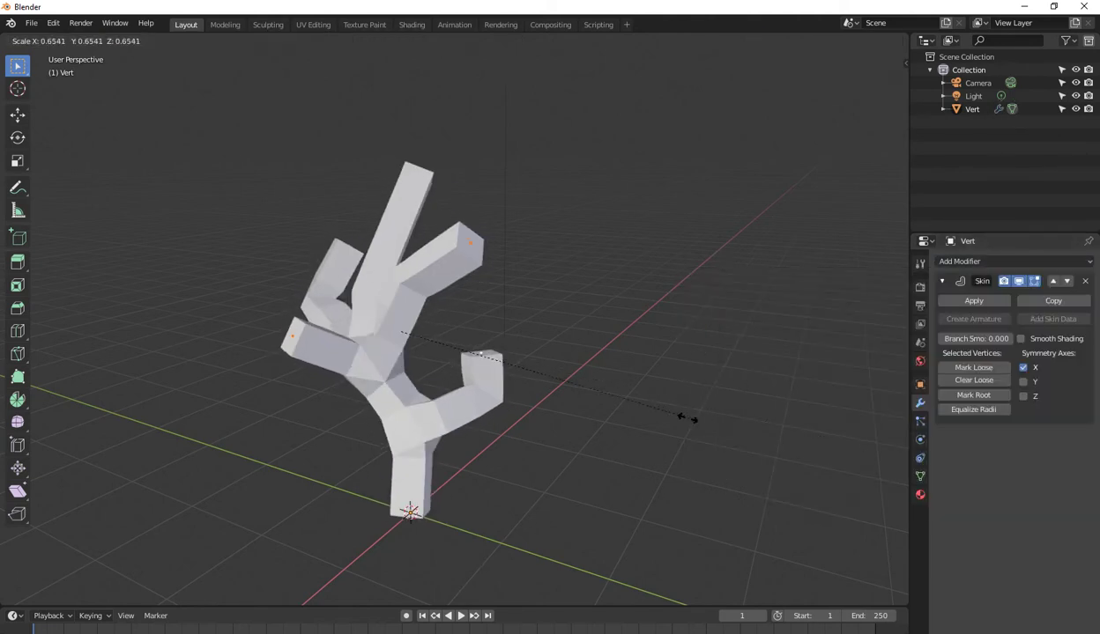
left_click(450, 320)
- Enlarge the skin at a vertex near the trunk base about 2.4 times
middle_click_drag(449, 320, 436, 321)
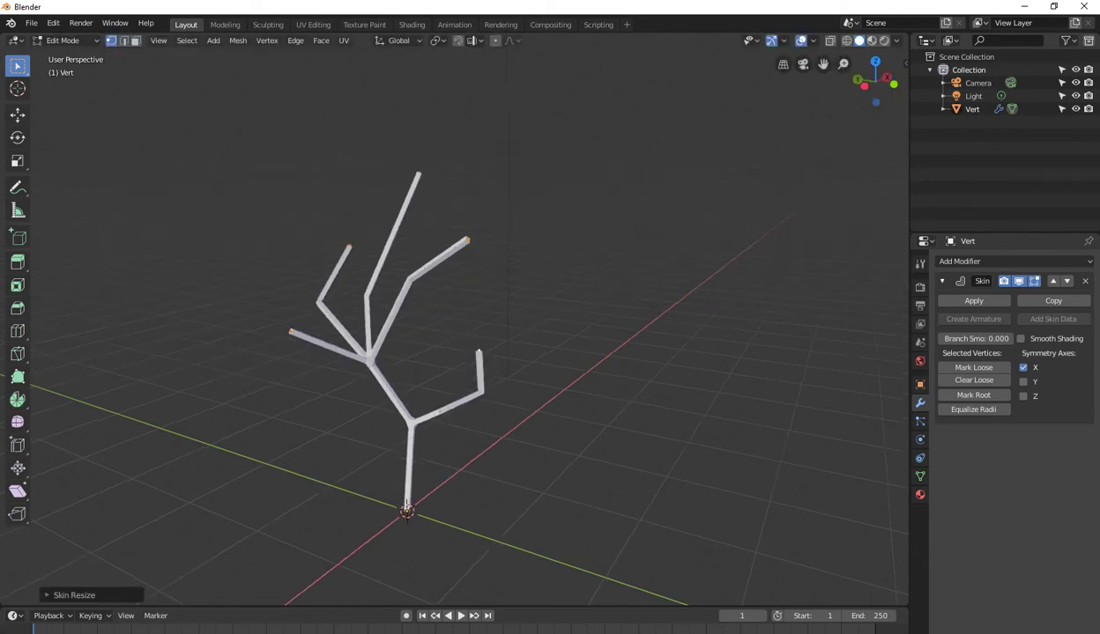
left_click(439, 411)
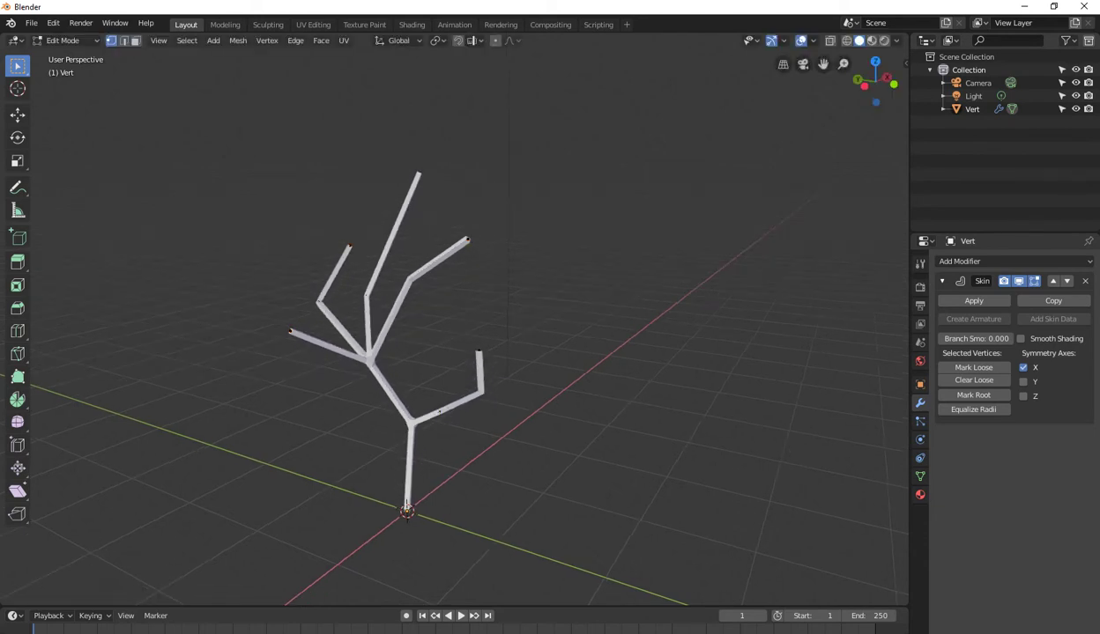
key("s")
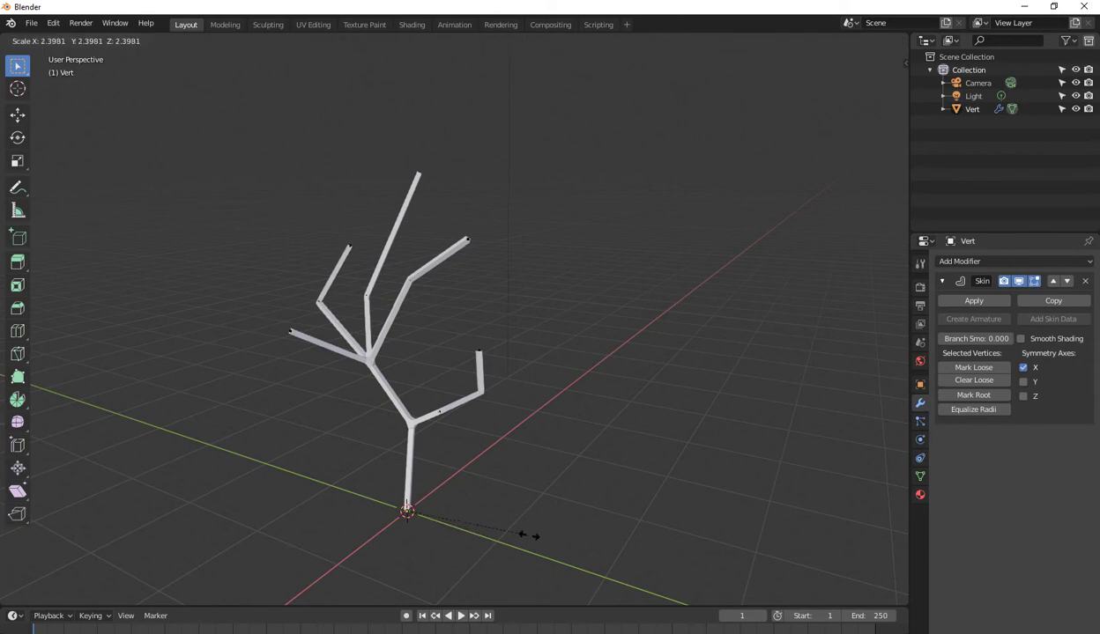
left_click(556, 537)
- Zoom in on the trunk base and return to Object Mode
scroll(556, 538, "up", 2)
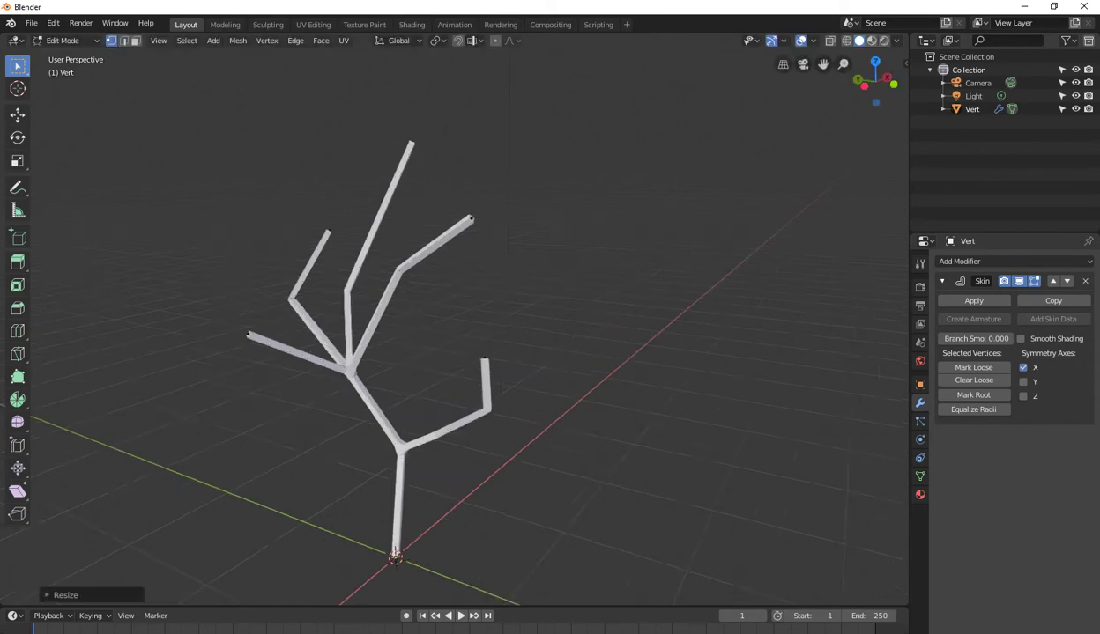
scroll(556, 538, "up", 2)
middle_click_drag(556, 538, 608, 344, "shift")
scroll(608, 343, "up", 3)
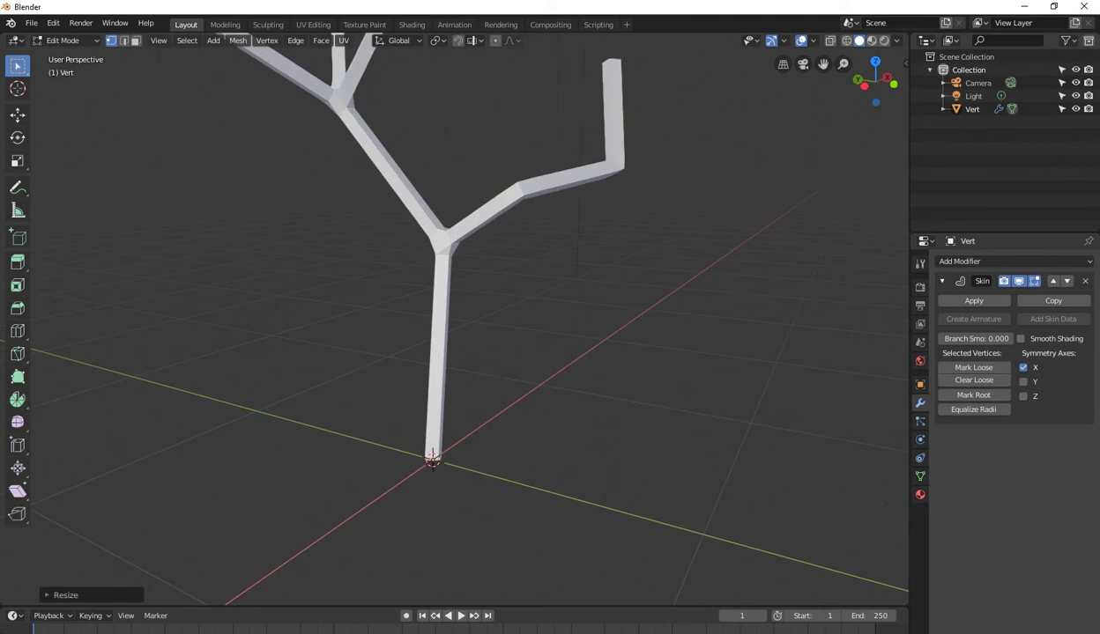
key("Tab")
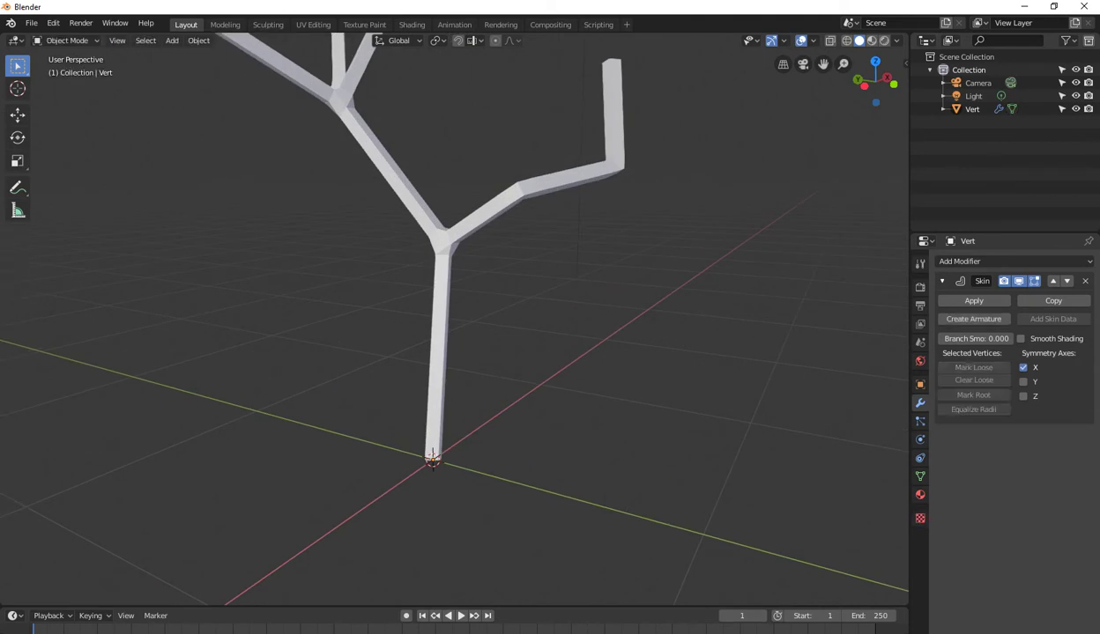
- Return to Edit Mode and switch the viewport to wireframe shading
key("Tab")
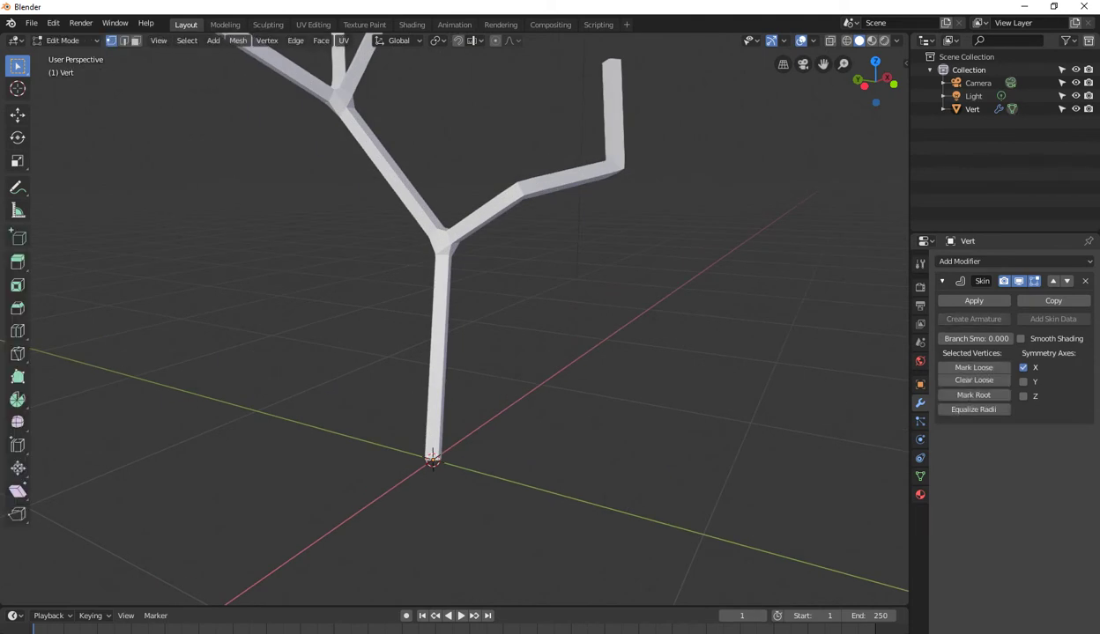
scroll(455, 319, "up", 2)
key("z")
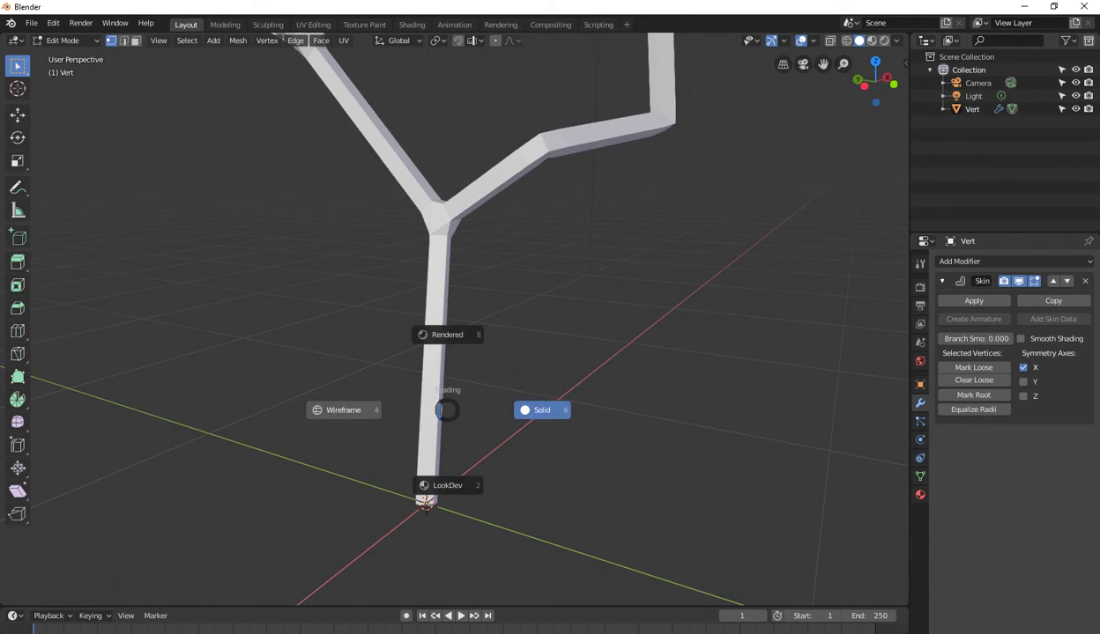
key("4")
scroll(455, 319, "down", 2)
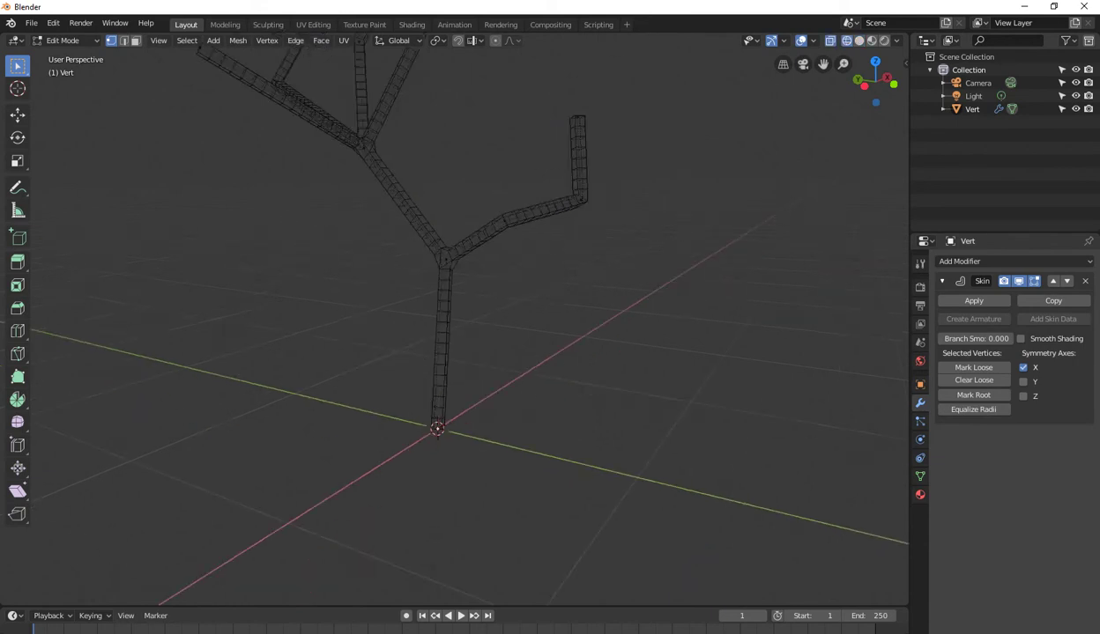
scroll(510, 460, "up", 1)
- Thicken the skin at the trunk base and slim the right branch tip
key("ctrl+a")
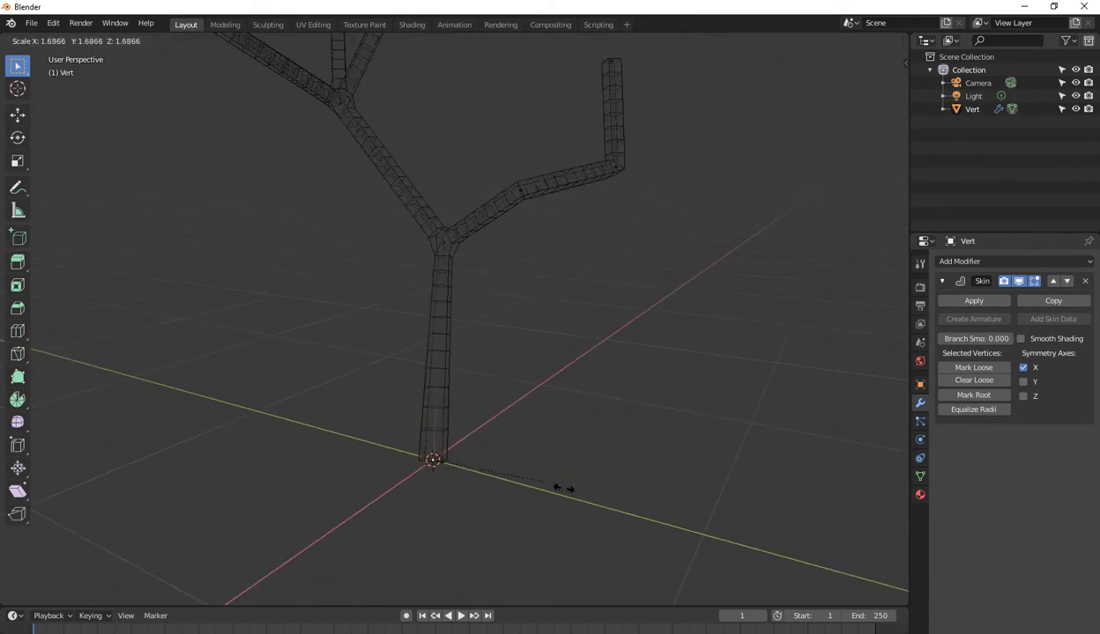
left_click(656, 494)
scroll(656, 494, "down", 2)
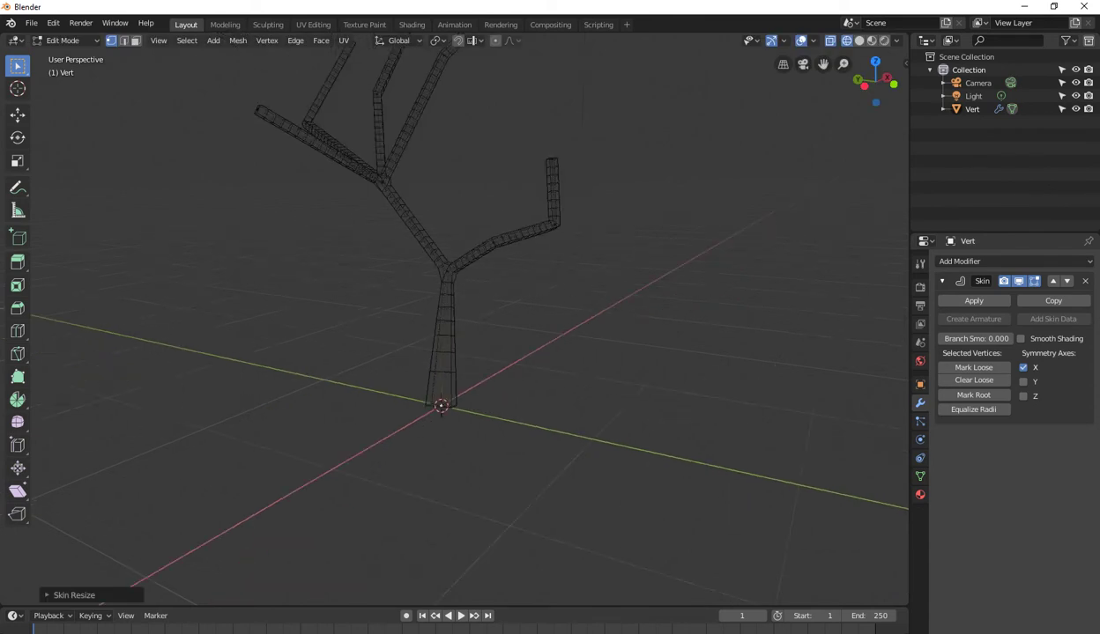
scroll(656, 494, "down", 2)
left_click(532, 191)
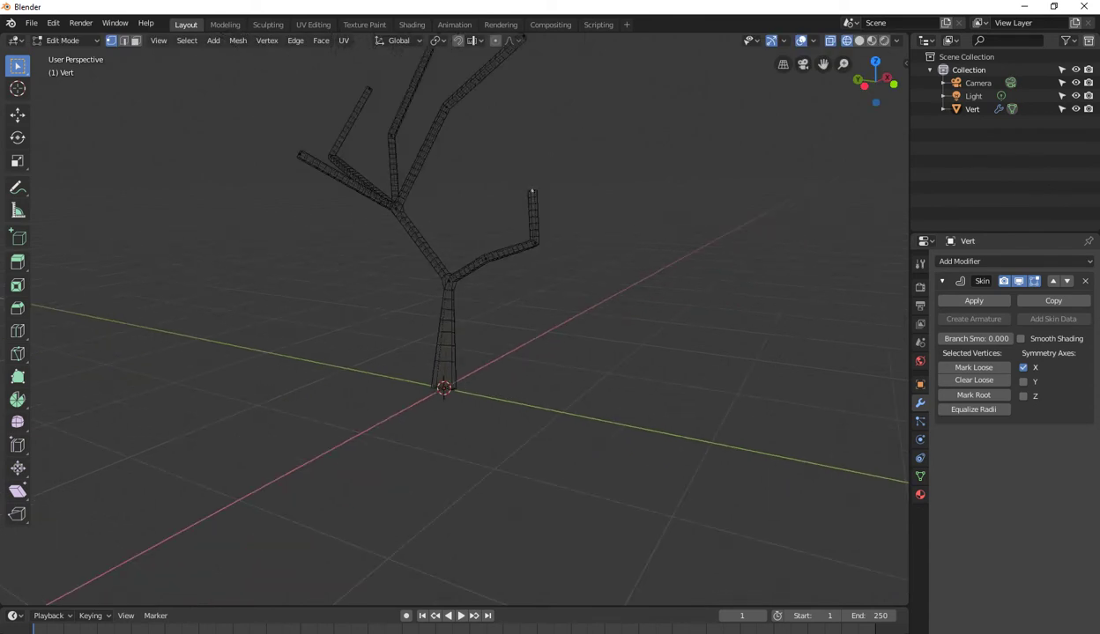
key("ctrl+a")
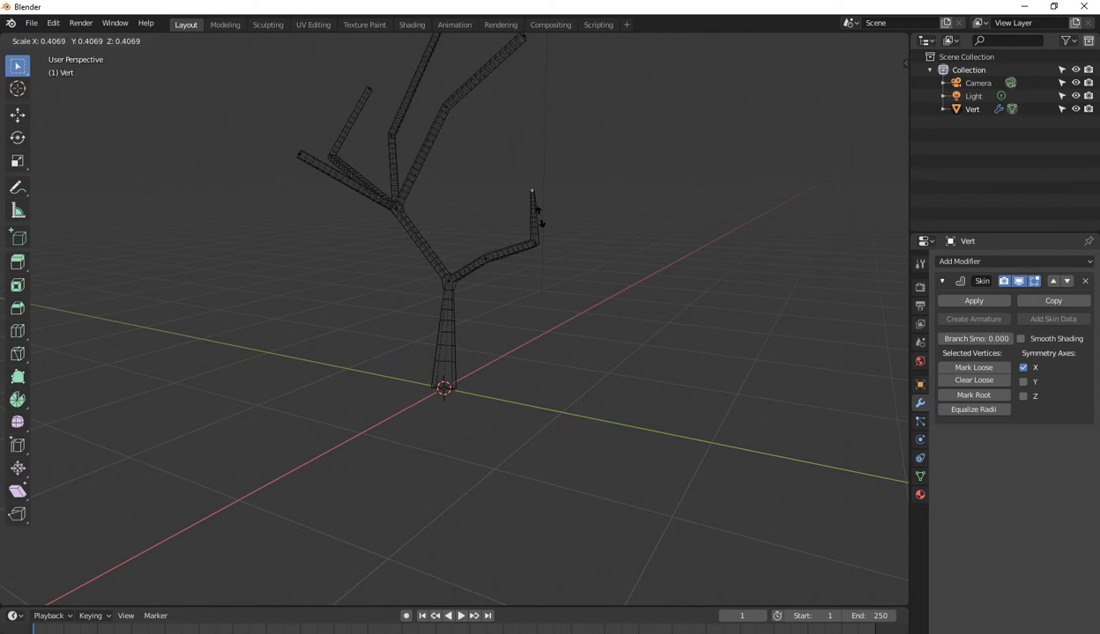
key("Return")
- Thicken the skin at the trunk fork and resize a vertex midway along the right branch
left_click(448, 281)
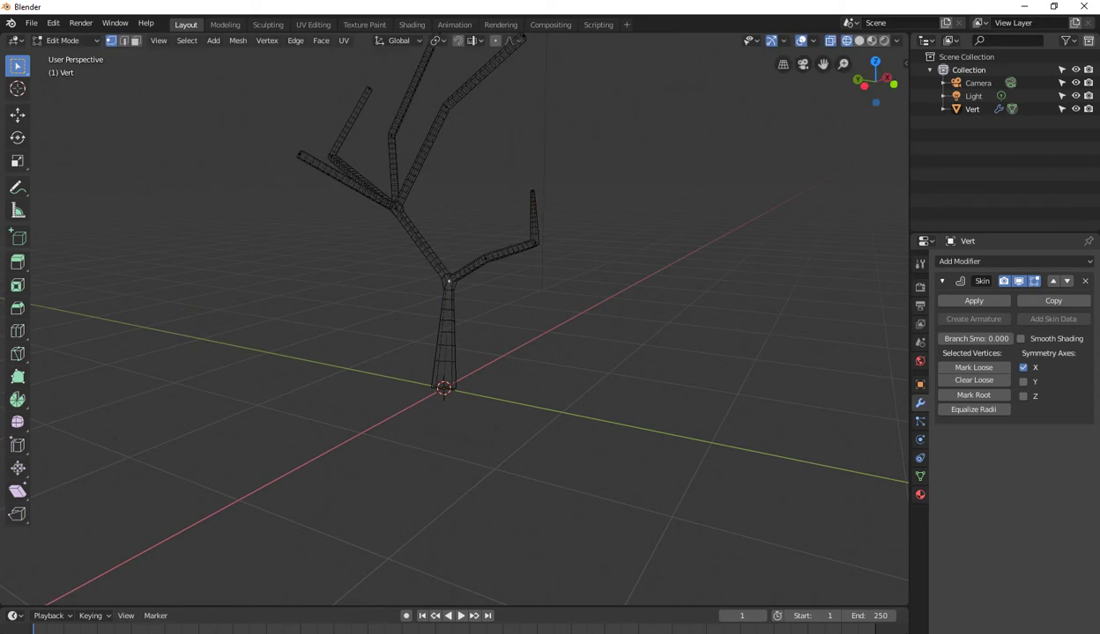
key("ctrl+a")
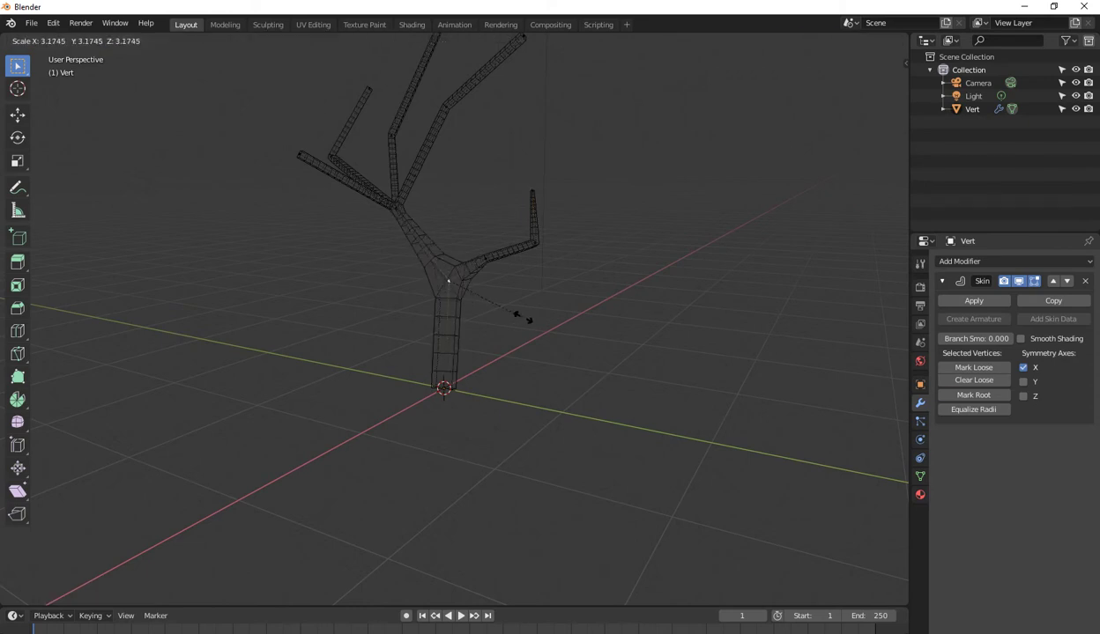
key("Return")
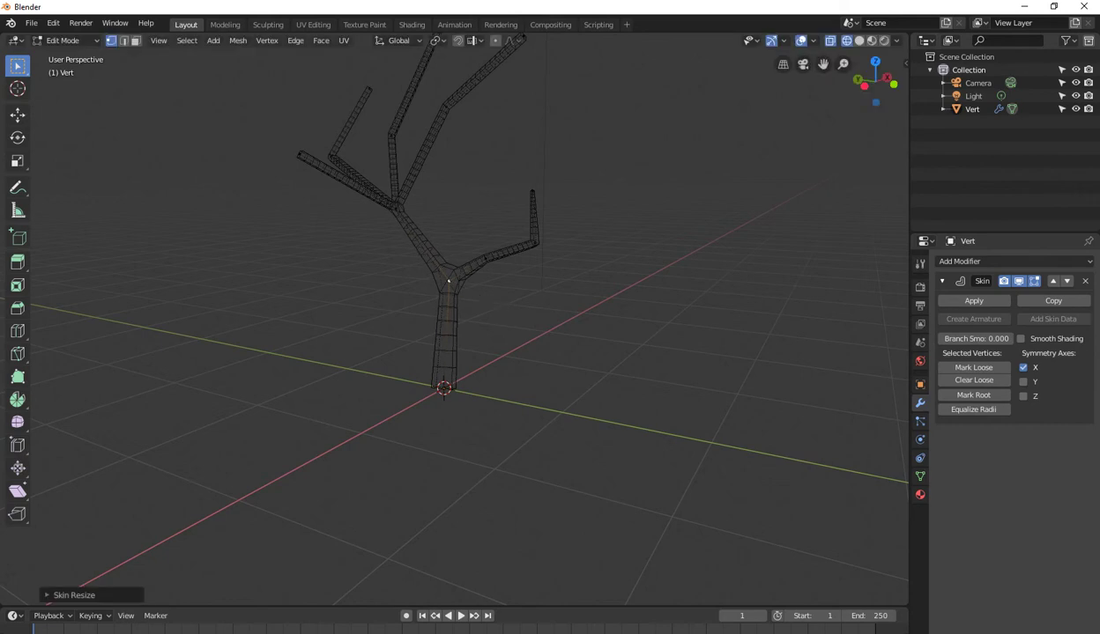
left_click(484, 258)
key("ctrl+a")
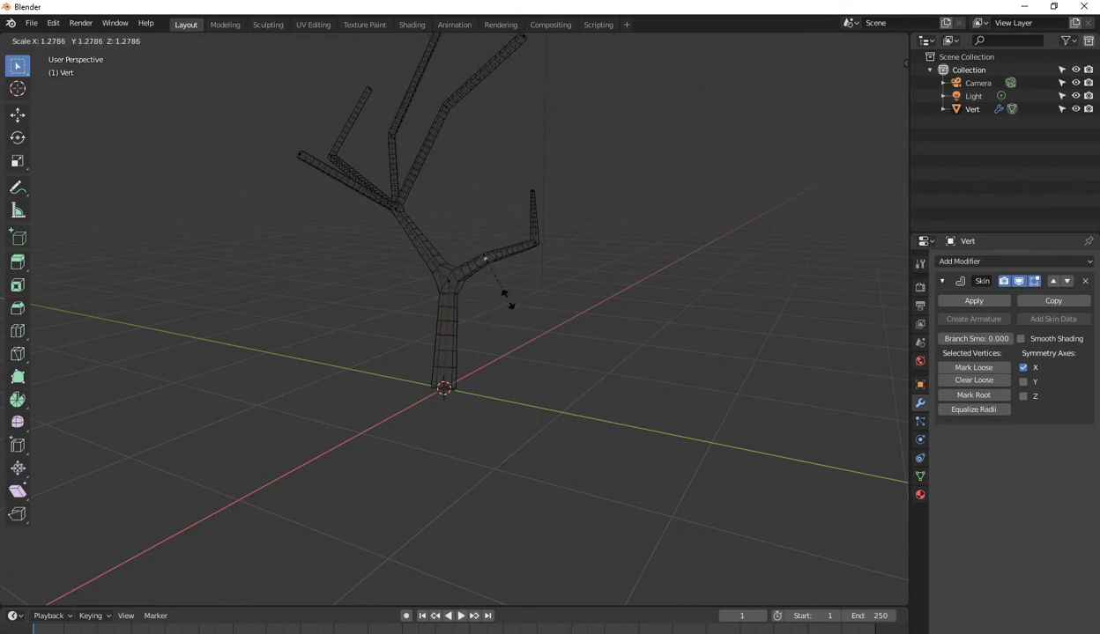
key("Return")
- Shrink the skin at the right branch bend
key("alt+a")
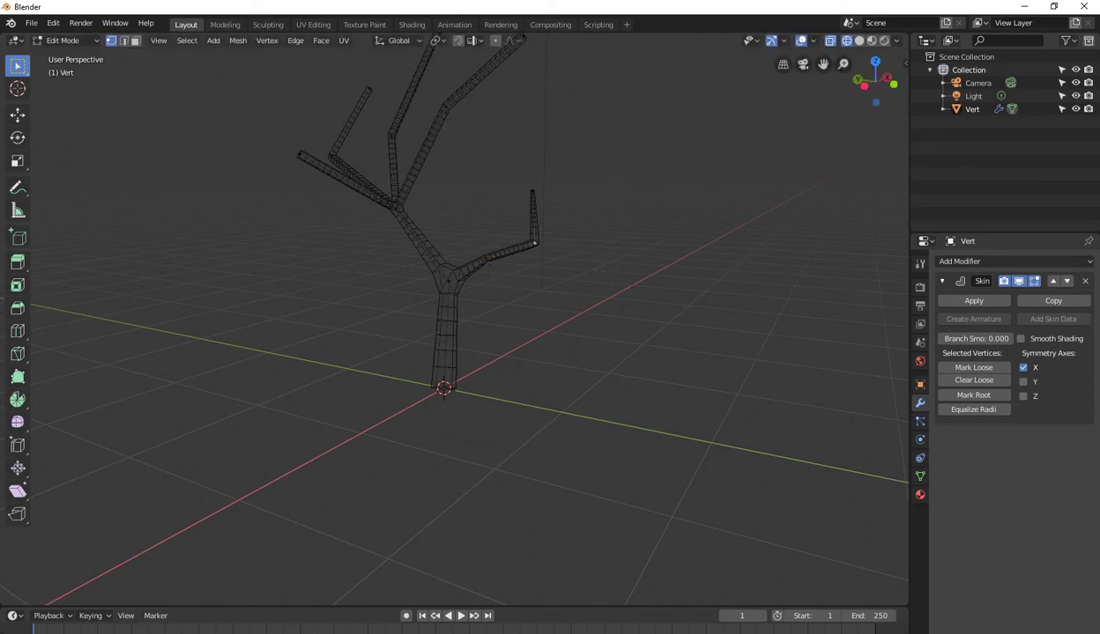
key("ctrl+a")
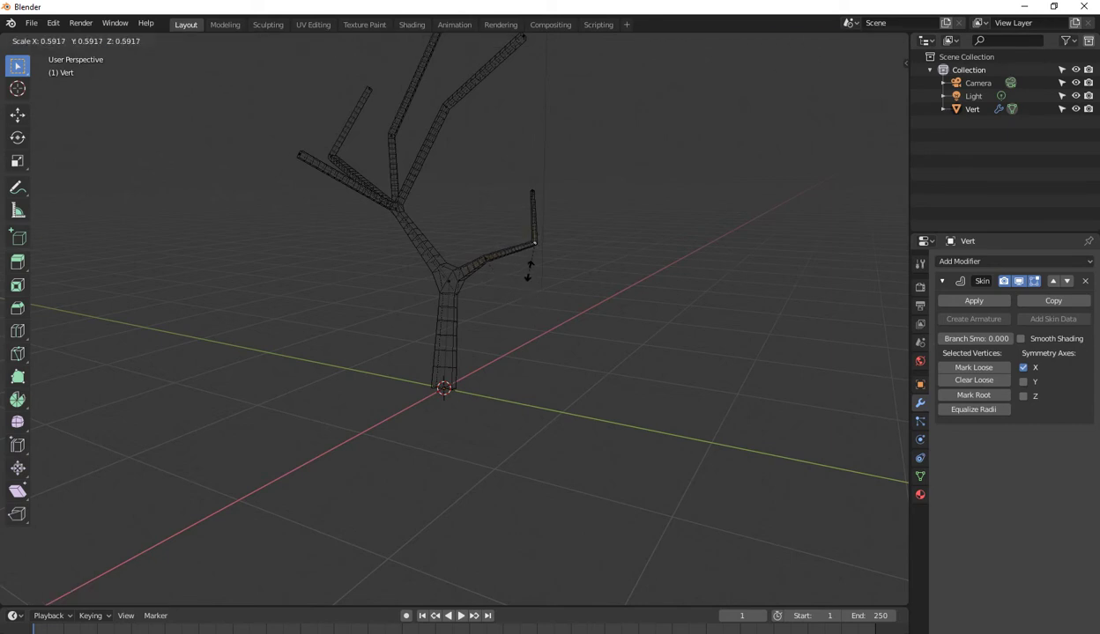
left_click(529, 269)
mouse_move(529, 269)
middle_mouse_down()
mouse_move(617, 264)
mouse_move(599, 266)
middle_mouse_up()
left_click(432, 256)
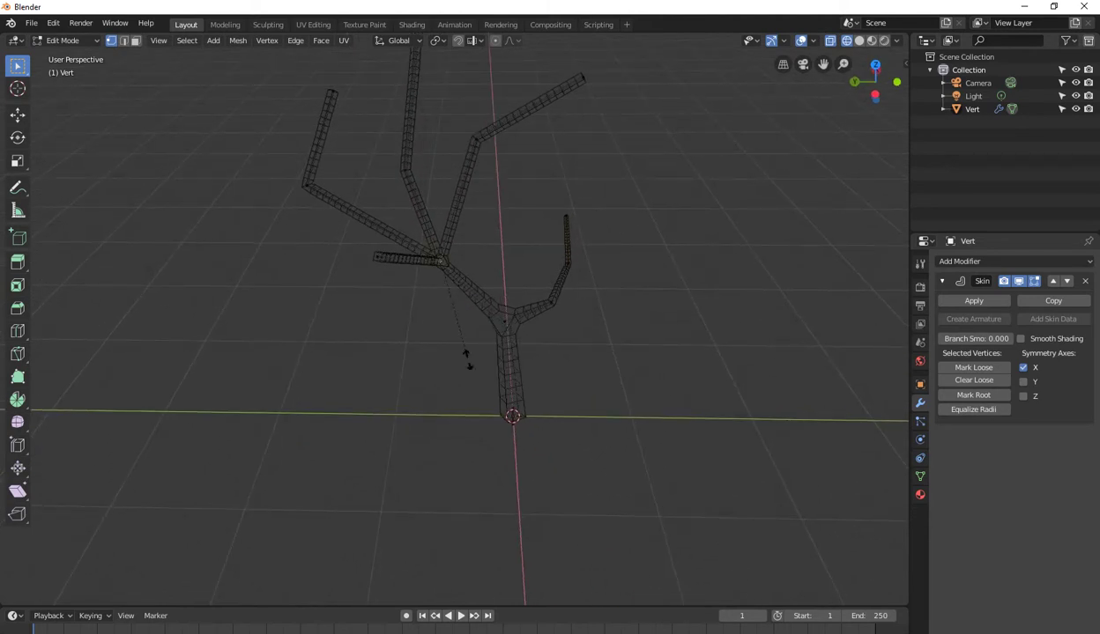
- Thicken the main branch junction and taper the short left branch tip
key("ctrl+a")
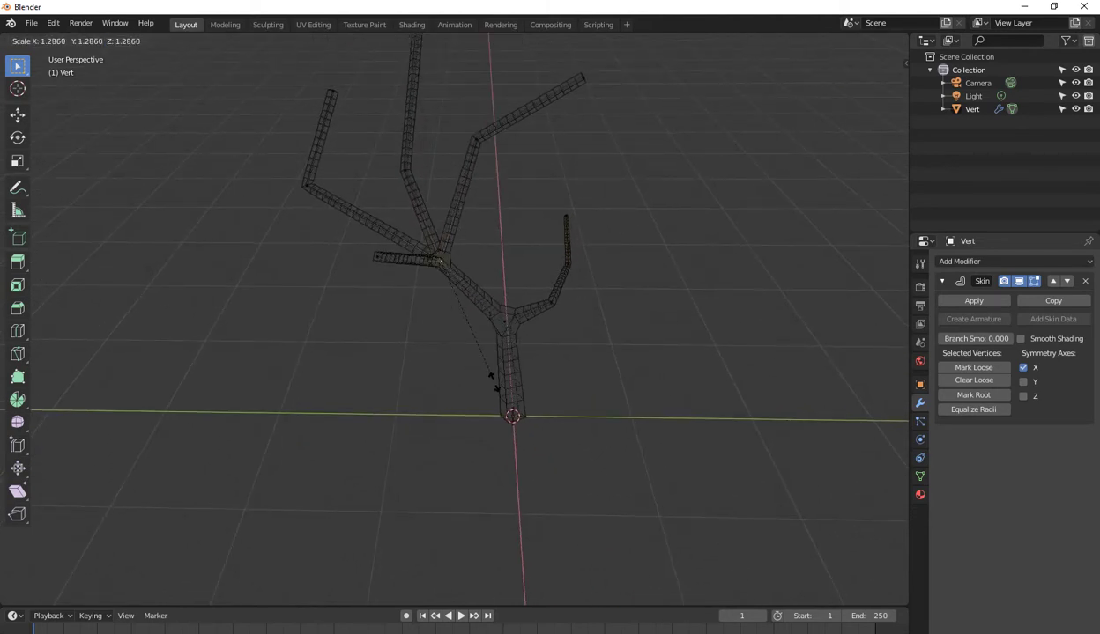
left_click(485, 383)
left_click(376, 258)
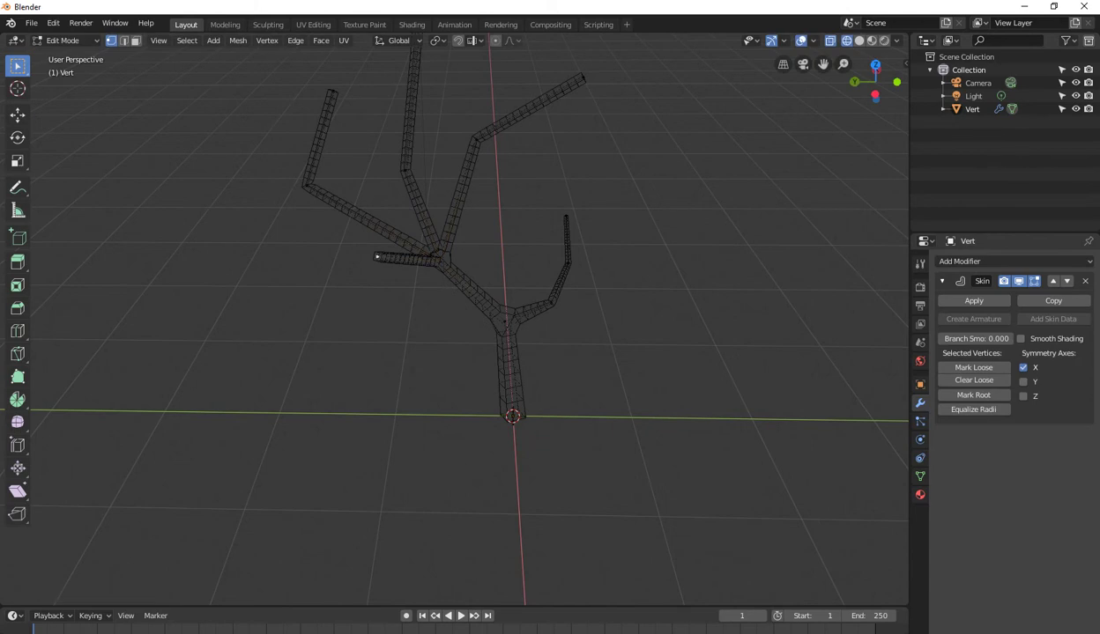
key("ctrl+a")
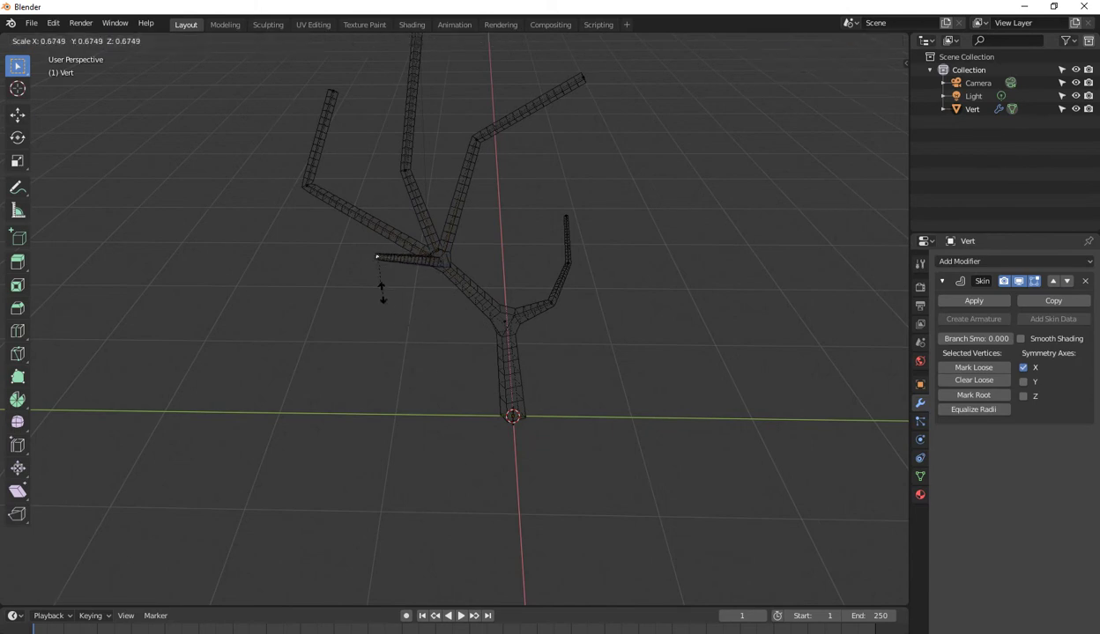
left_click(376, 281)
middle_click_drag(458, 291, 458, 247)
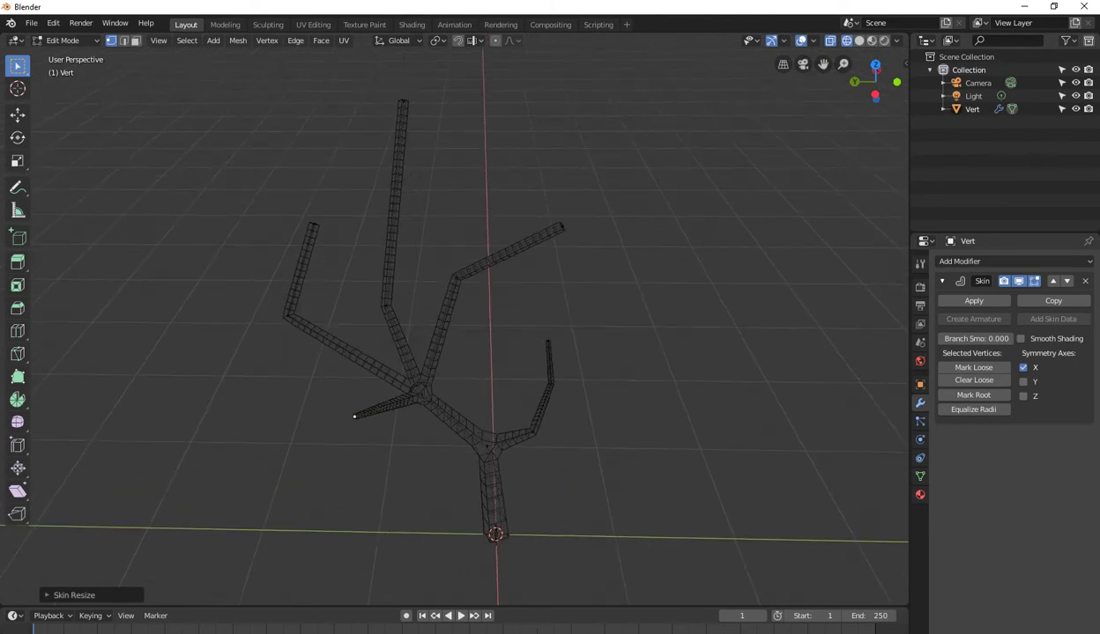
- Slim the skin at the upper-right branch joint and its tip
left_click(456, 279)
key("ctrl+a")
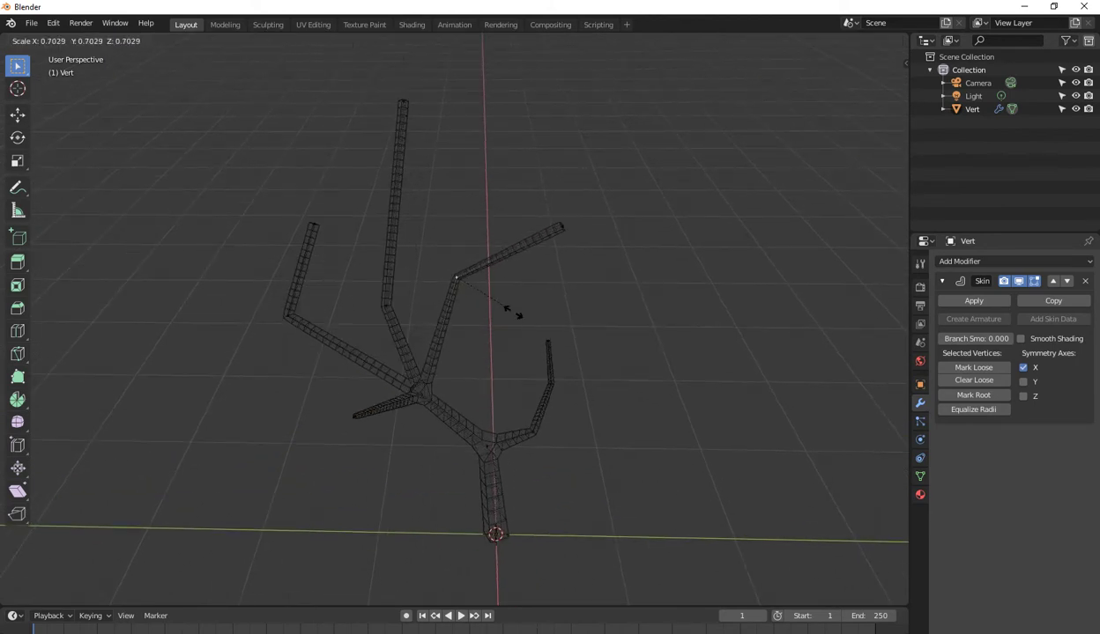
left_click(502, 305)
left_click(562, 228)
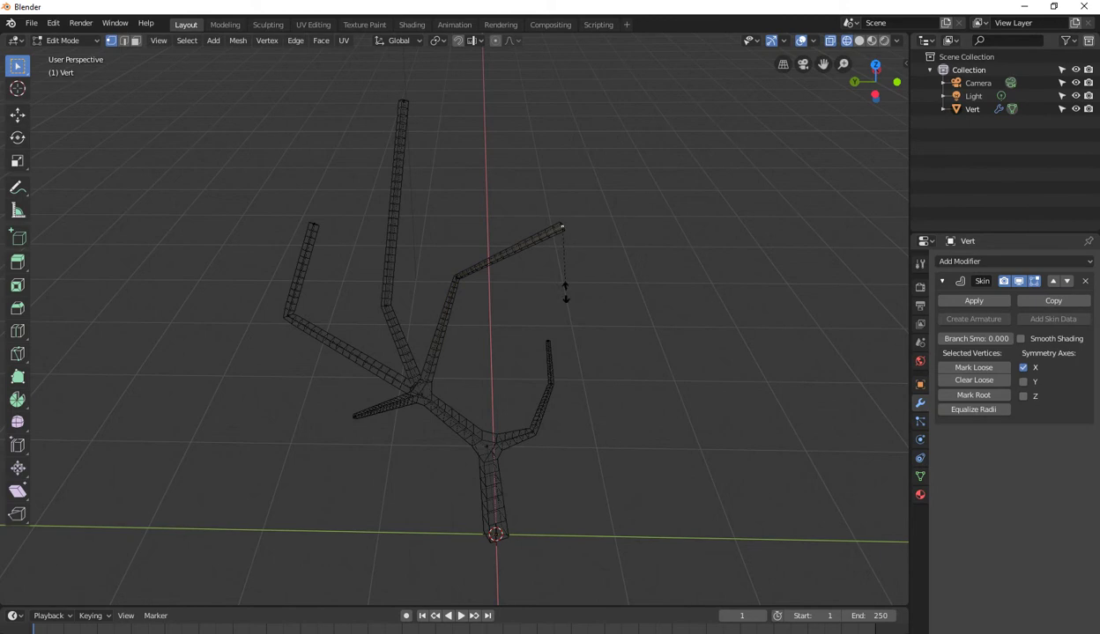
left_click(558, 236)
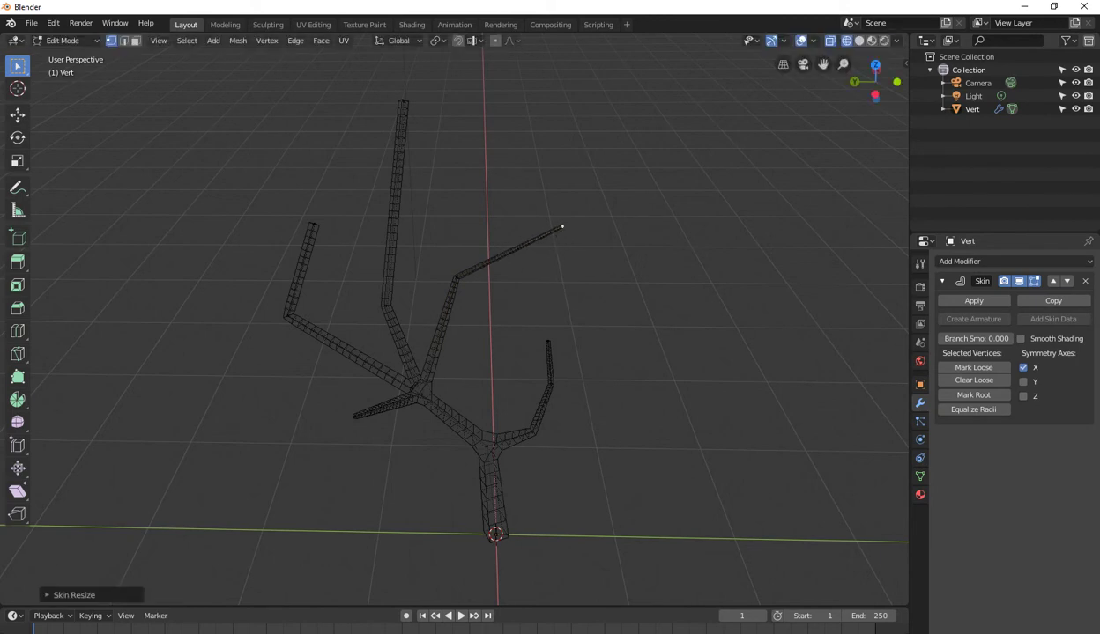
- Resize a mid-branch joint and thin the tall branch tip
left_click(385, 306)
key("ctrl+a")
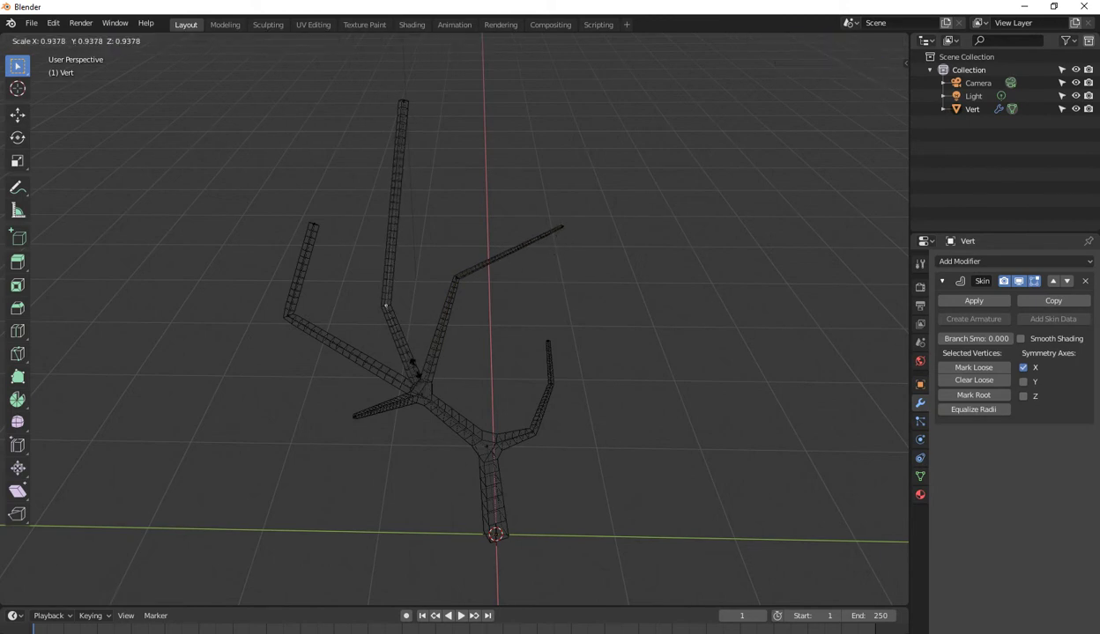
left_click(393, 333)
left_click(402, 101)
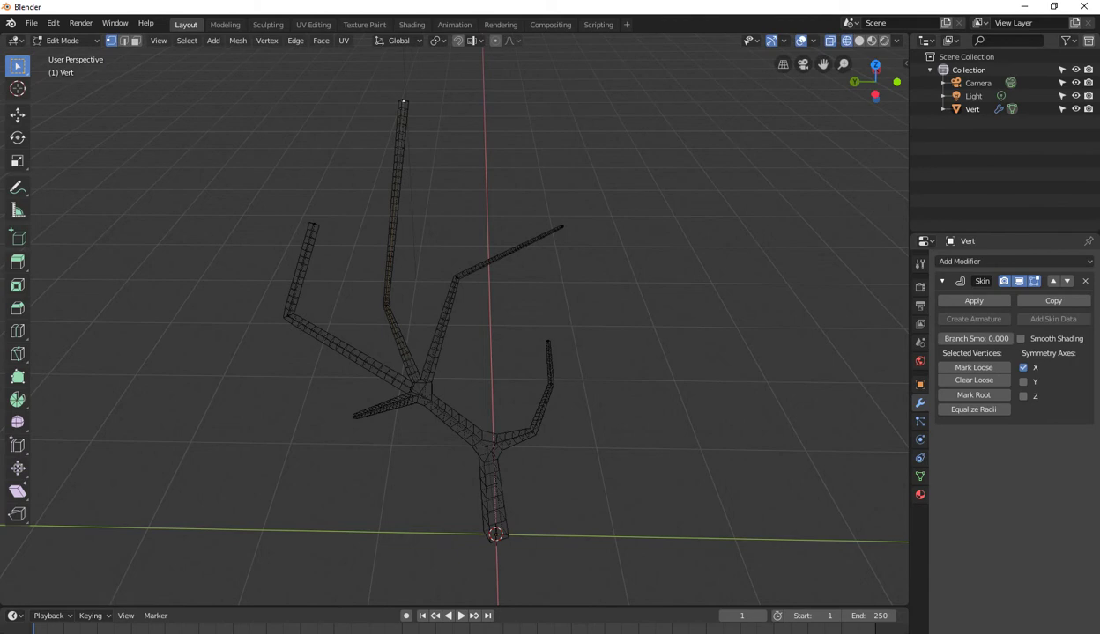
key("ctrl+a")
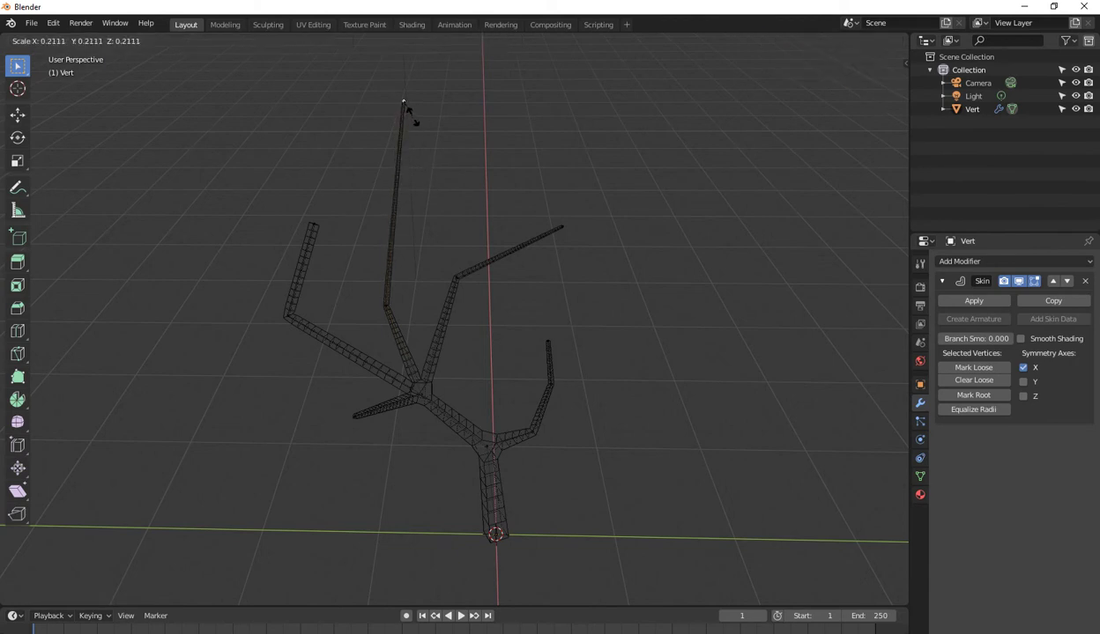
left_click(410, 112)
- Thin the left branch tip and thicken the left elbow about 1.82 times
left_click(313, 224)
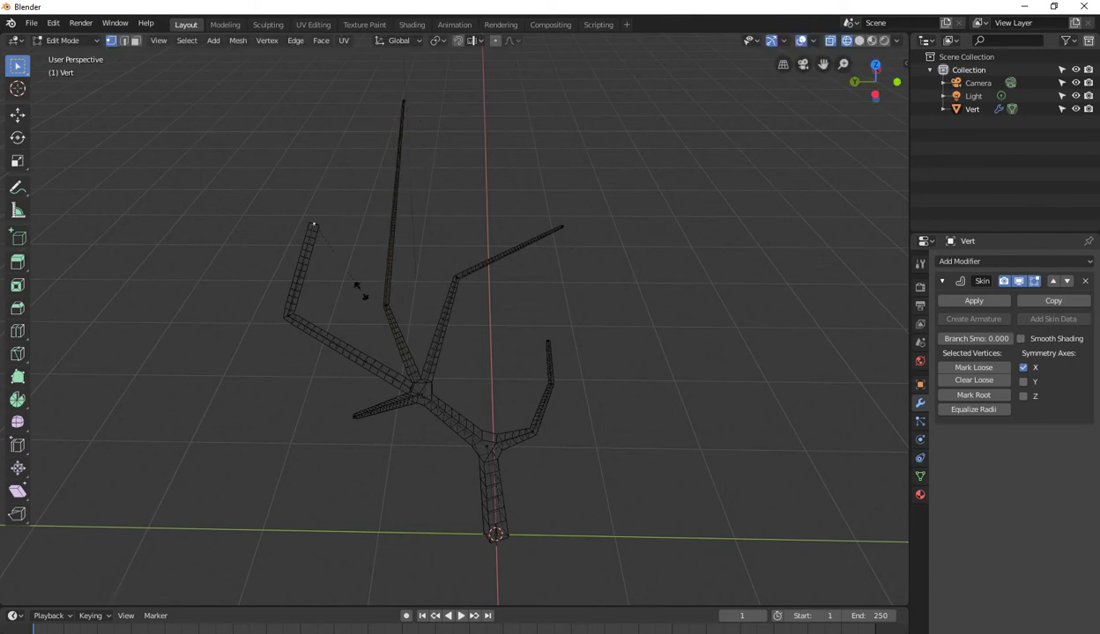
key("ctrl+a")
left_click(331, 233)
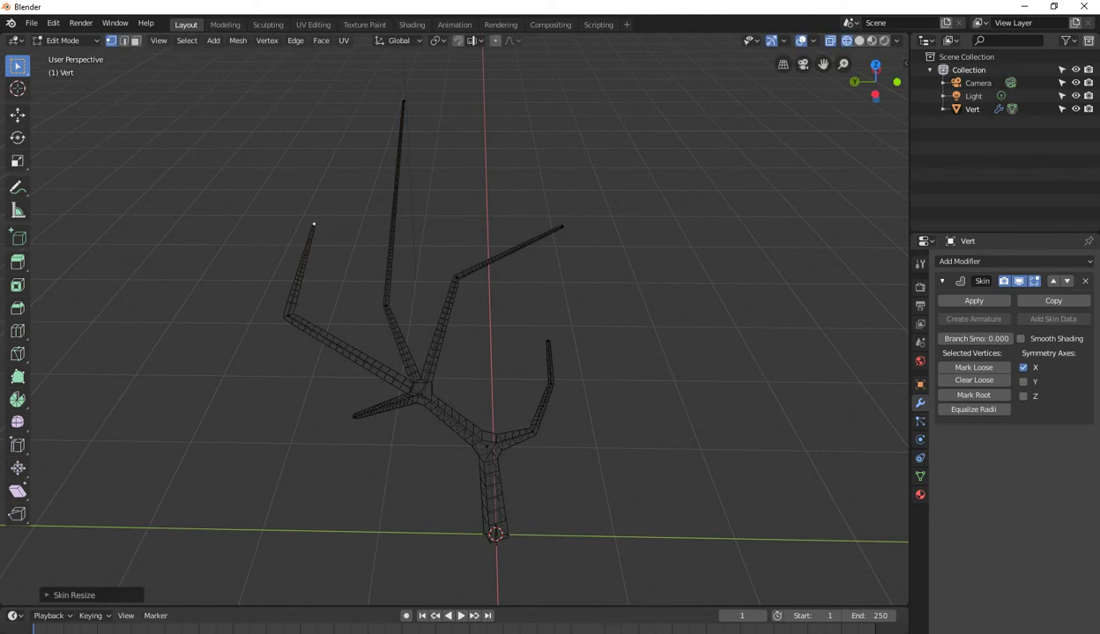
left_click(288, 315)
key("ctrl+a")
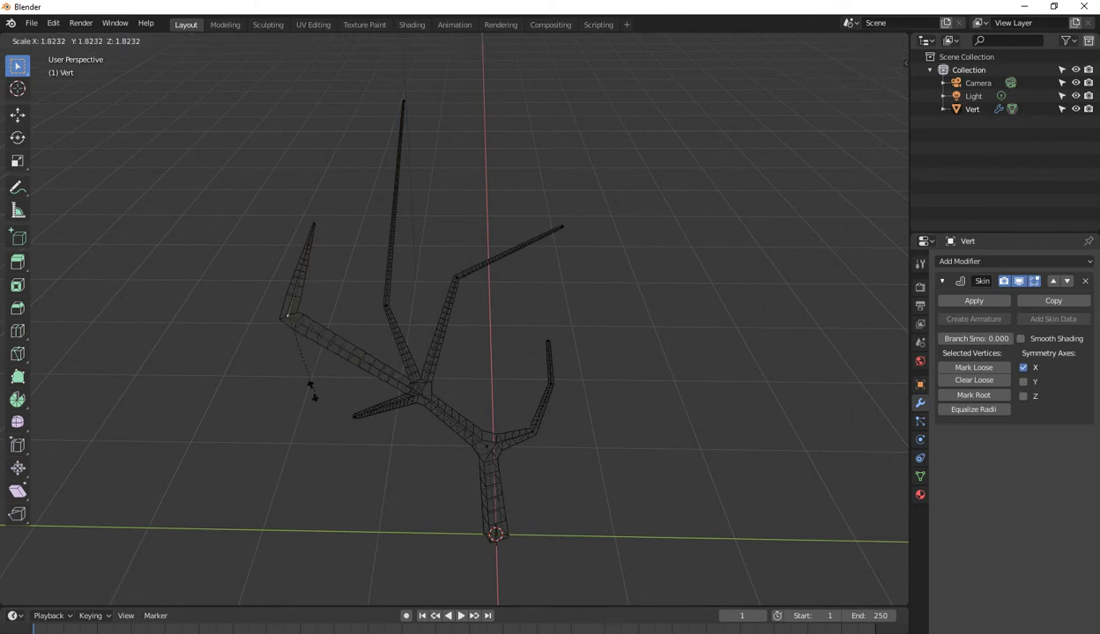
left_click(311, 391)
mouse_move(311, 391)
middle_mouse_down()
mouse_move(406, 379)
mouse_move(88, 379)
mouse_move(220, 379)
middle_mouse_up()
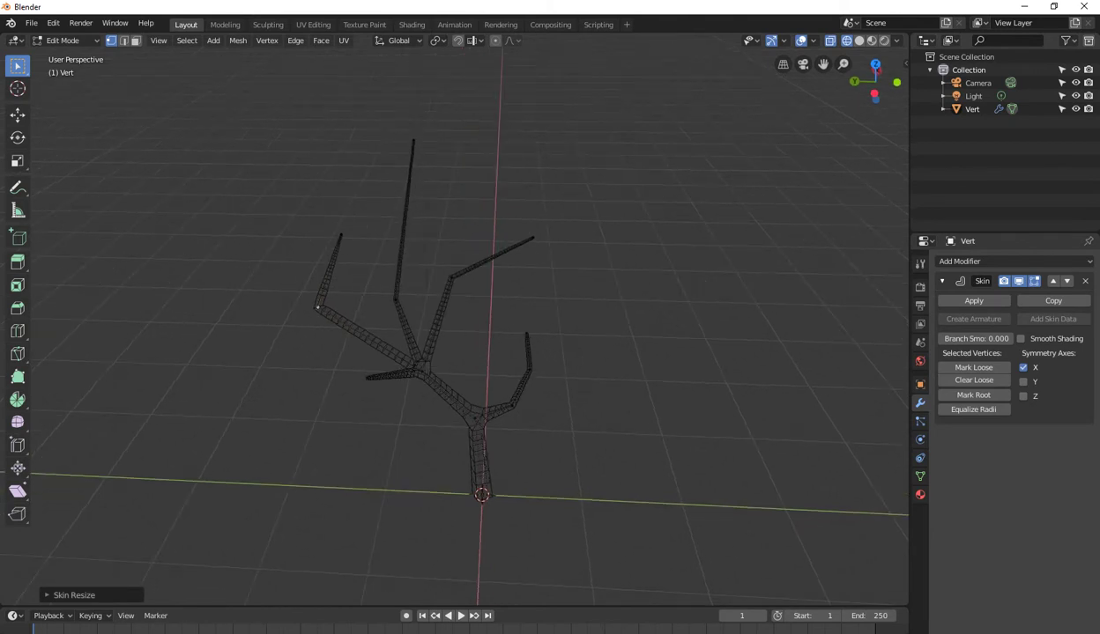
- Return to Object Mode with Solid shading and bring up the Add menu
key("Tab")
middle_click_drag(454, 353, 481, 353)
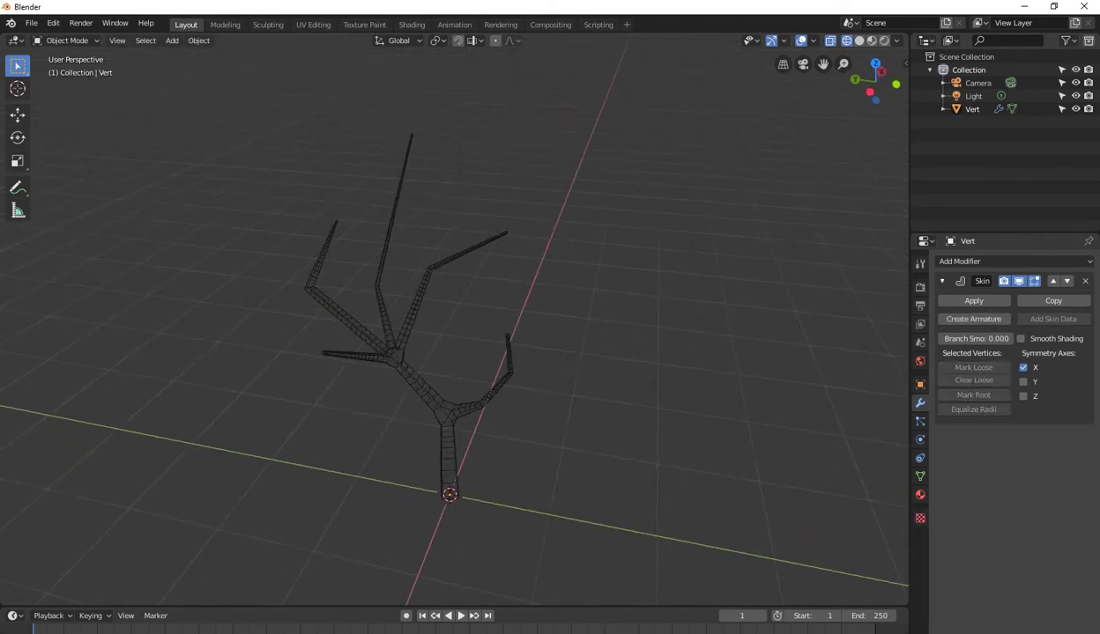
key("z")
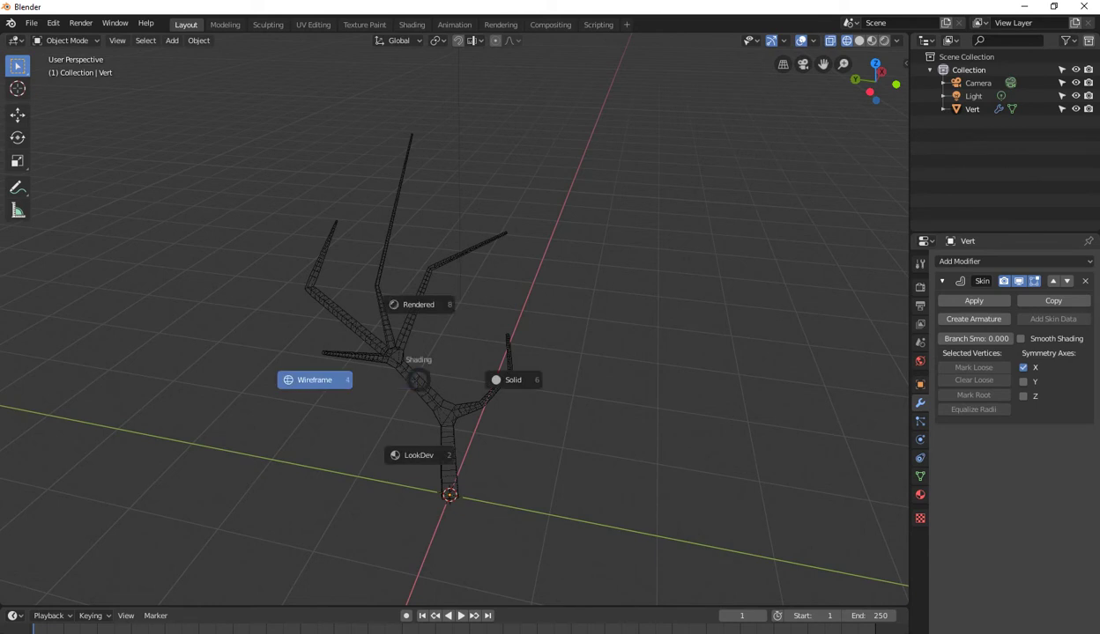
left_click(513, 380)
mouse_move(513, 380)
middle_mouse_down()
mouse_move(582, 380)
mouse_move(556, 380)
middle_mouse_up()
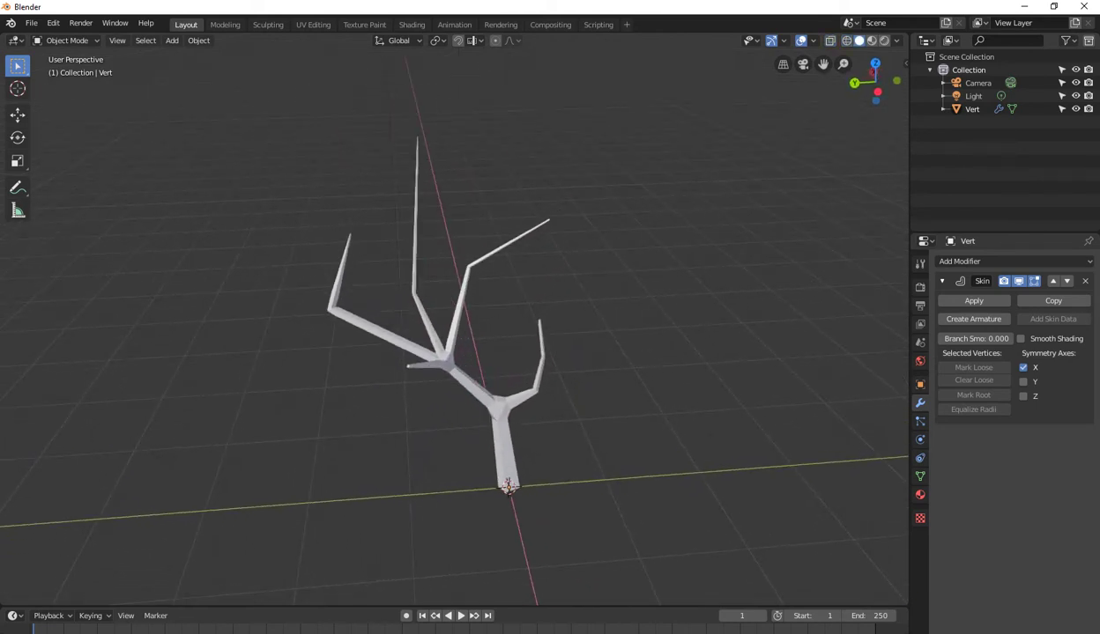
key("shift+a")
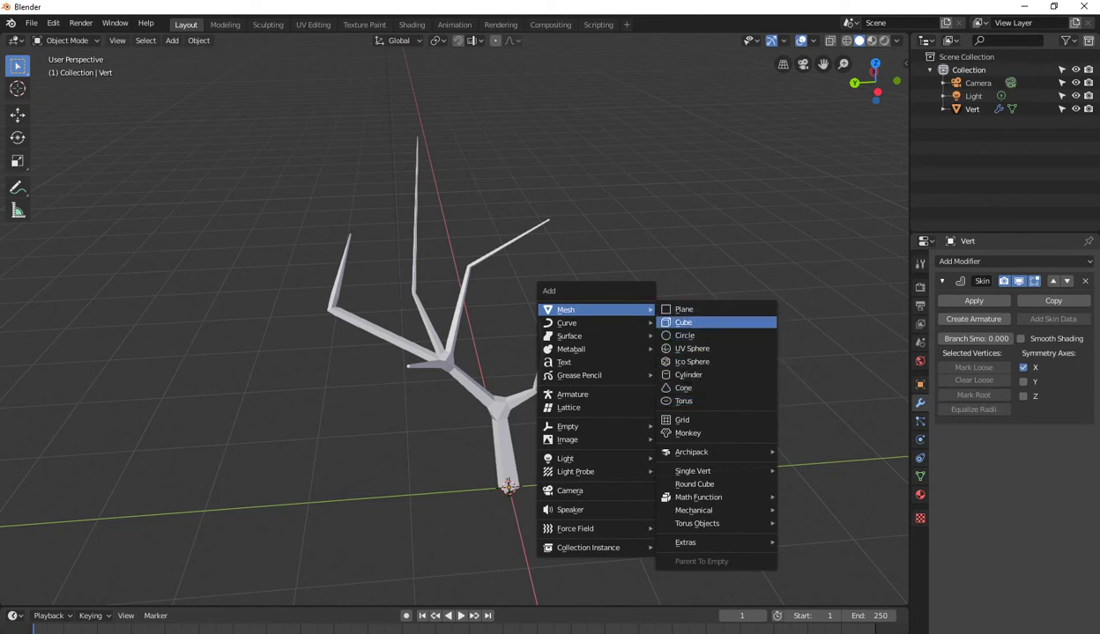
- Add a UV Sphere and scale it down
left_click(692, 348)
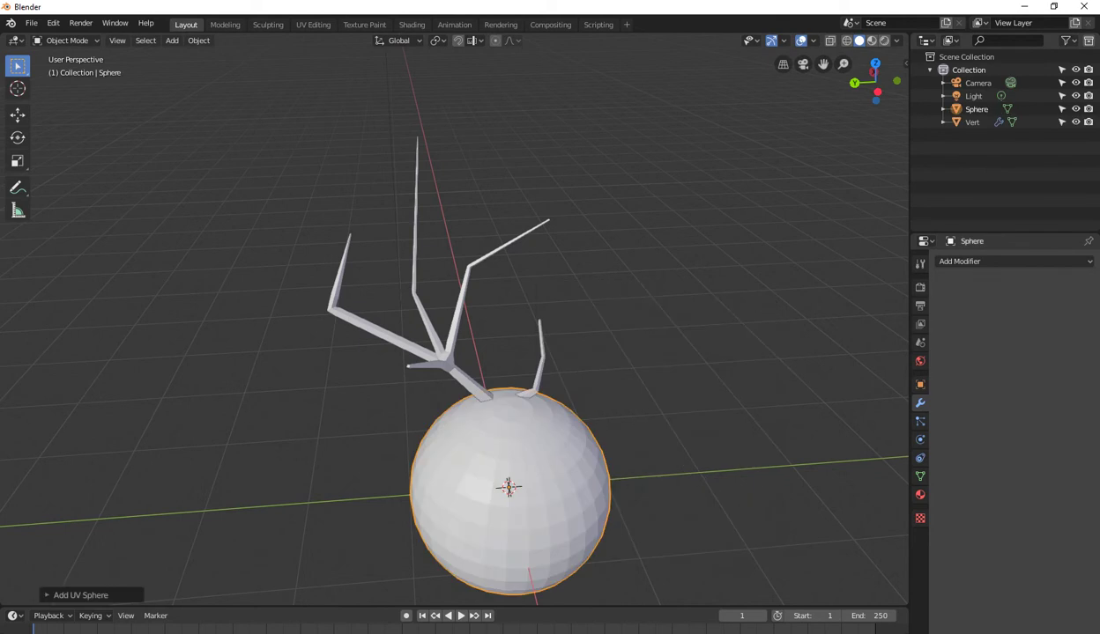
key("s")
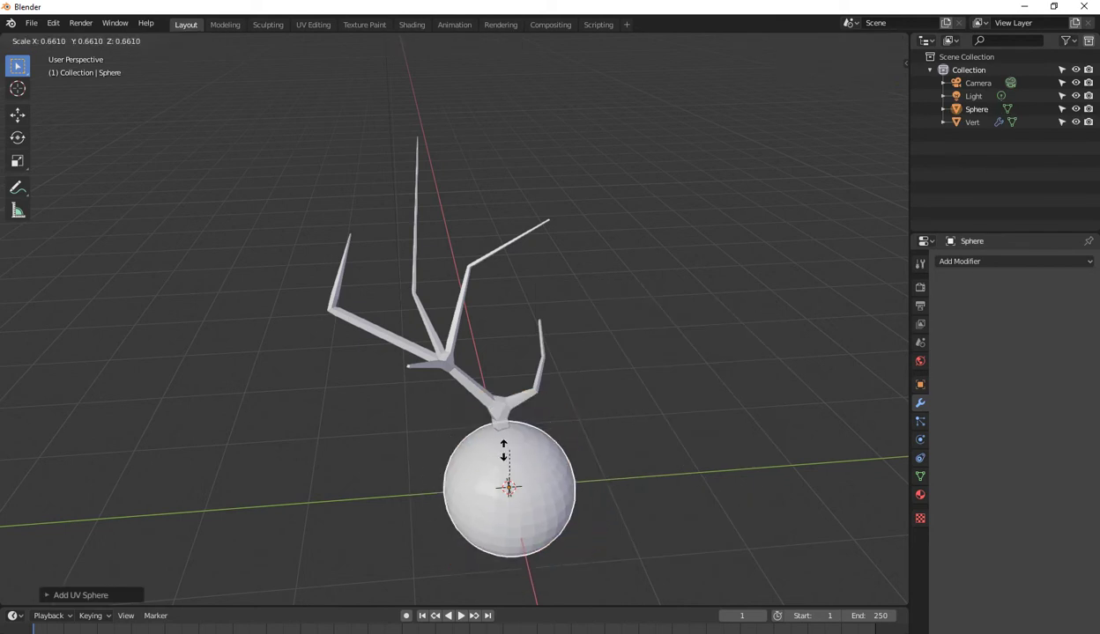
left_click(502, 487)
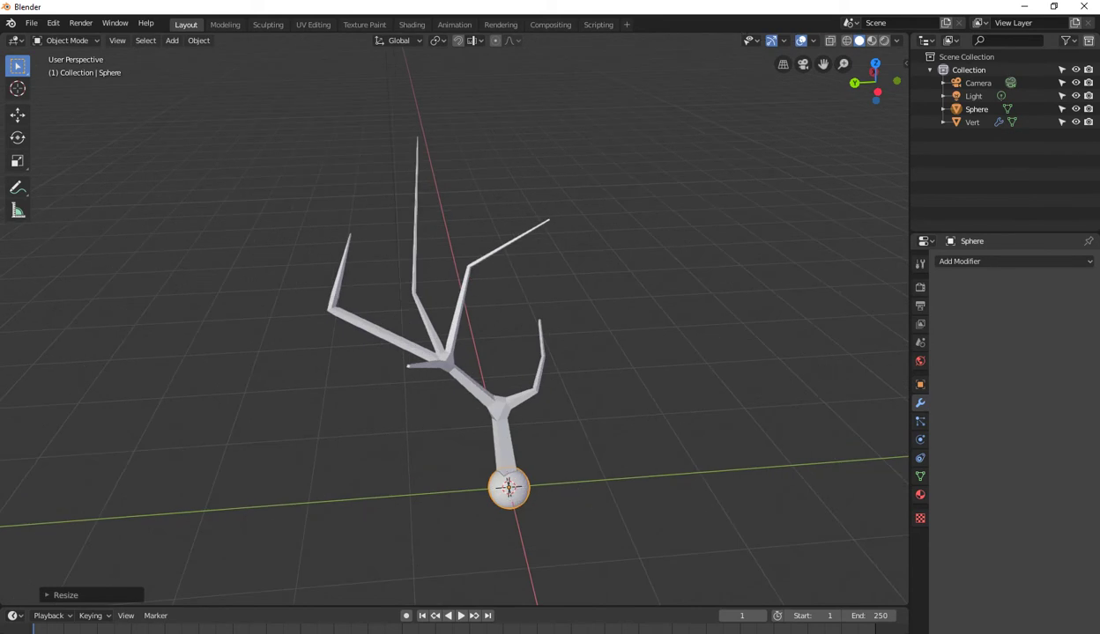
- Place the sphere on the upper-left branch tip, correcting its depth
key("g")
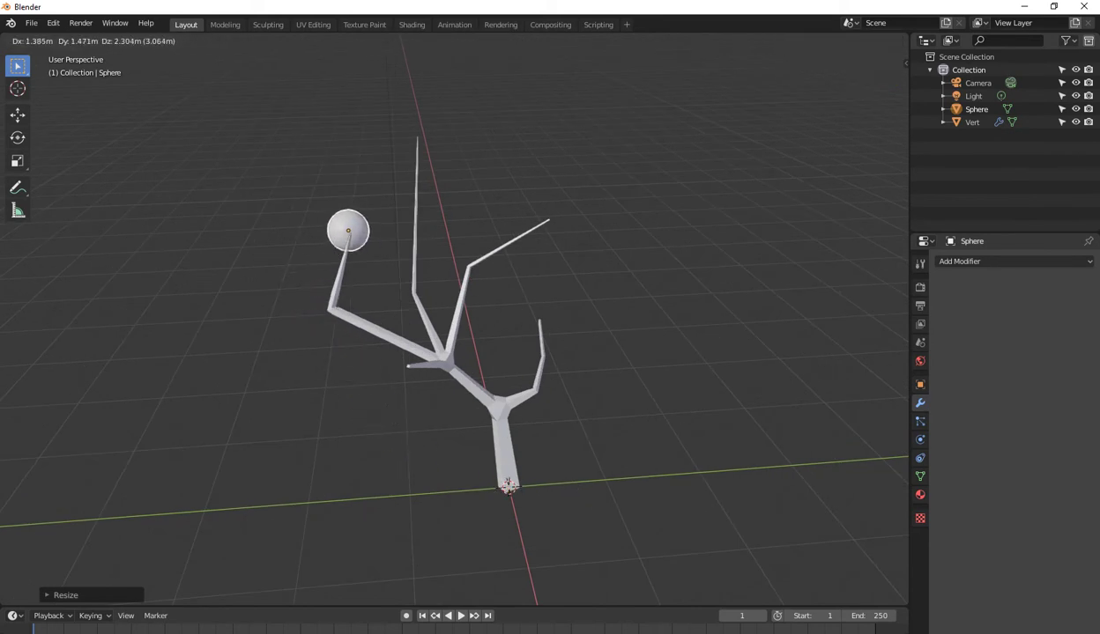
key("Return")
middle_click_drag(458, 335, 563, 299)
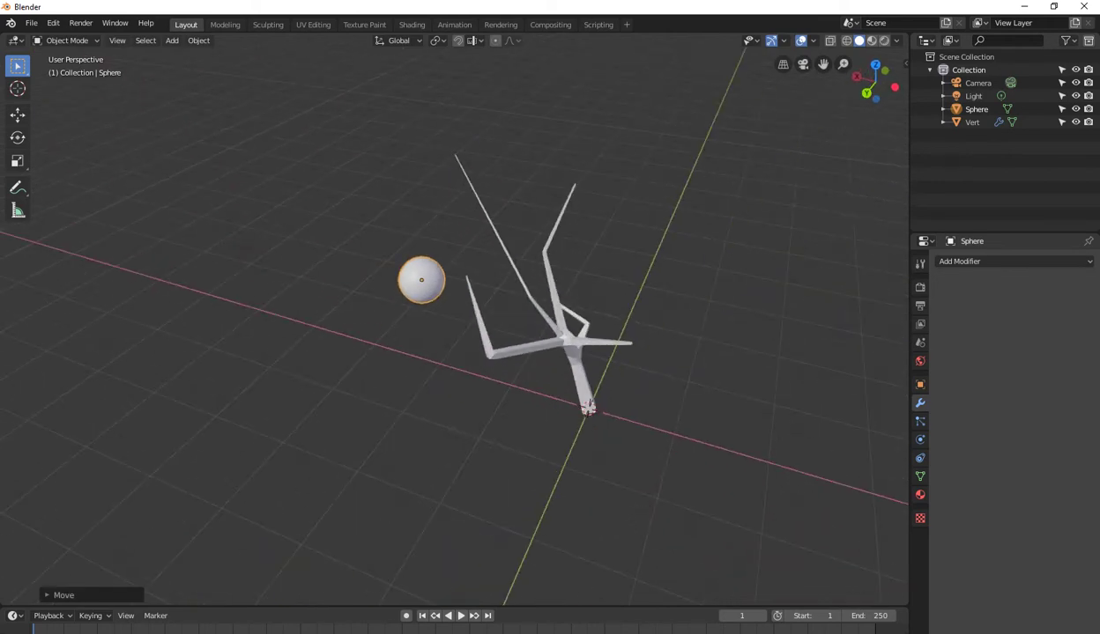
key("g")
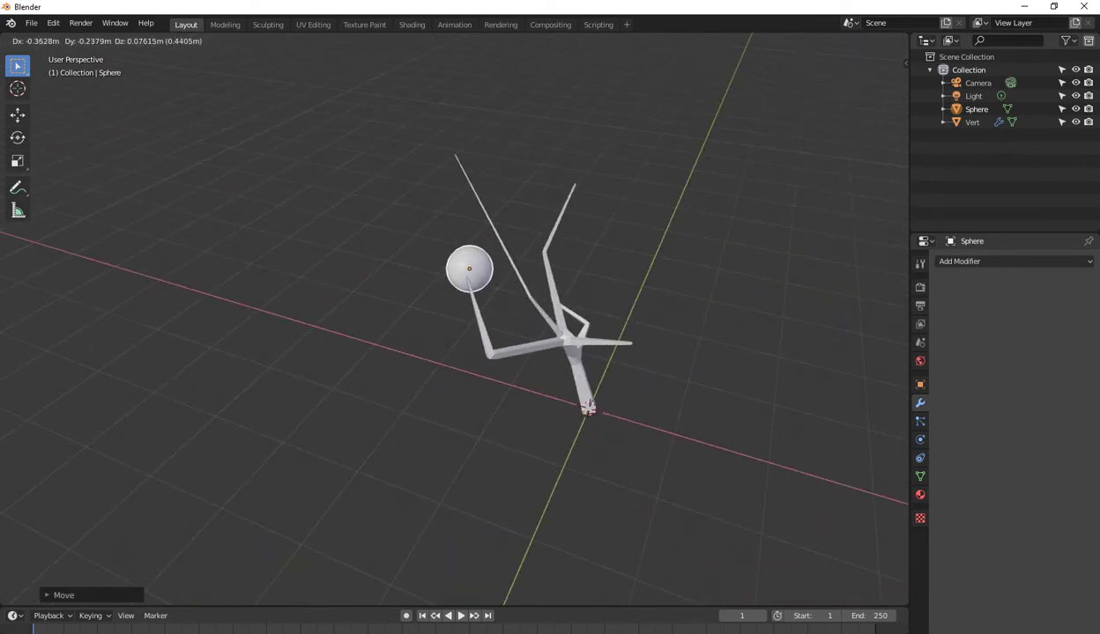
key("Return")
mouse_move(458, 335)
middle_mouse_down()
mouse_move(599, 317)
mouse_move(511, 335)
mouse_move(608, 335)
middle_mouse_up()
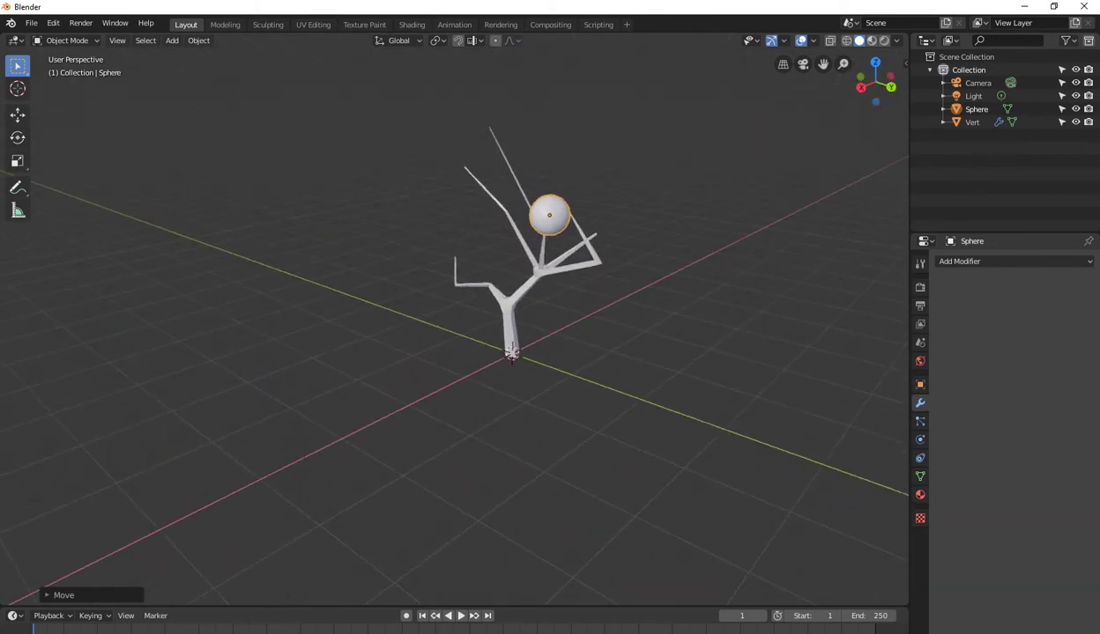
mouse_move(454, 317)
middle_mouse_down()
mouse_move(494, 318)
mouse_move(528, 335)
middle_mouse_up()
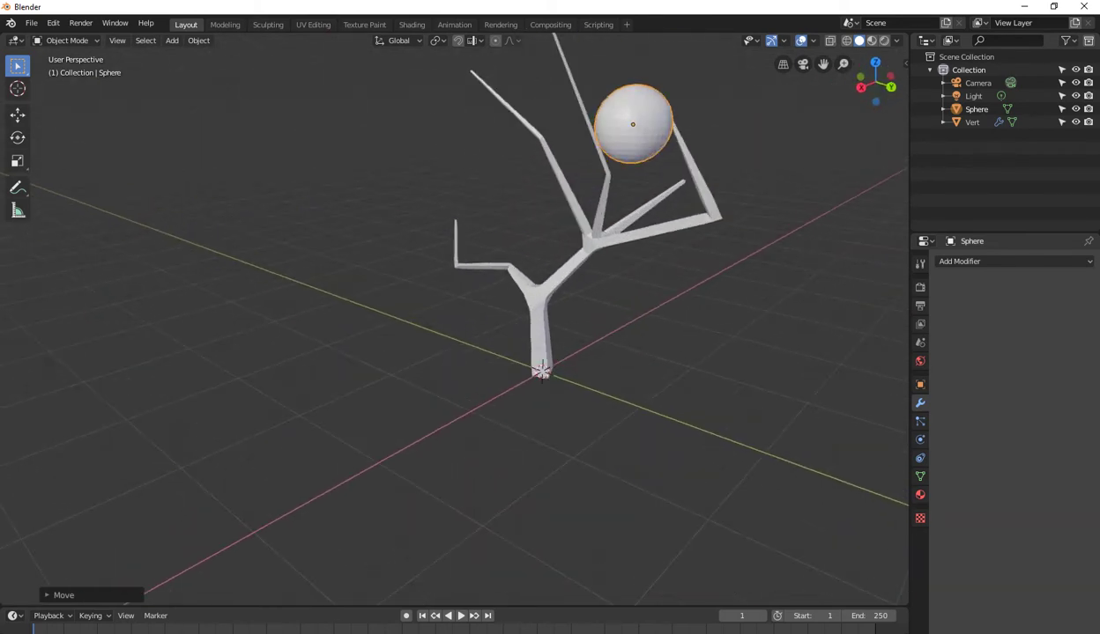
scroll(454, 317, "up", 2)
- Duplicate the sphere onto the tall, left, lower-left and right branch tips
key("shift+d")
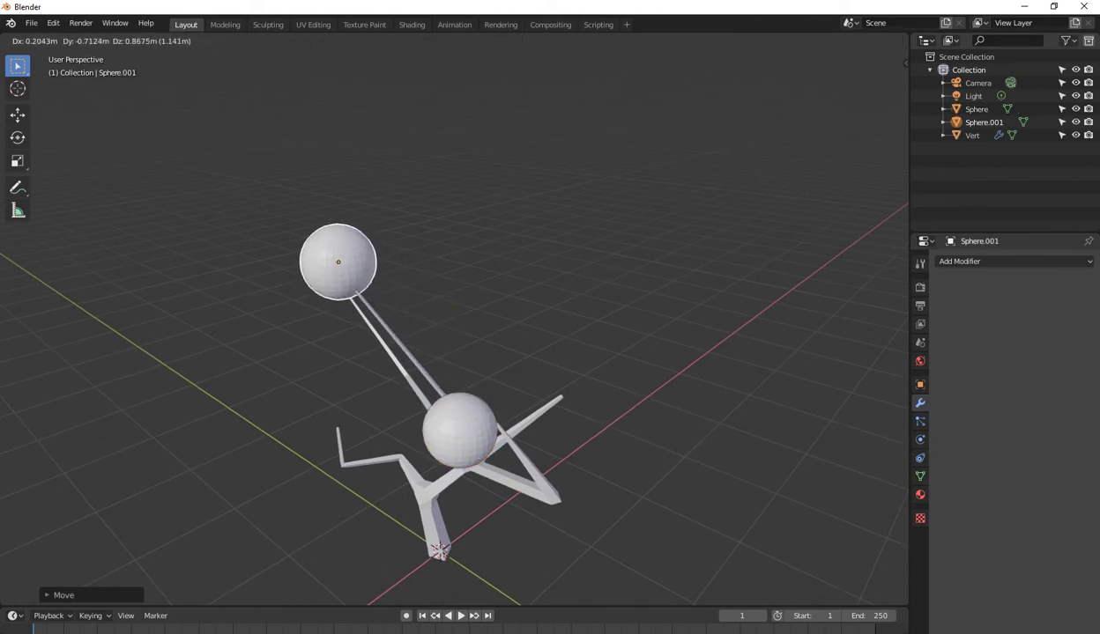
key("Return")
middle_click_drag(459, 352, 494, 264)
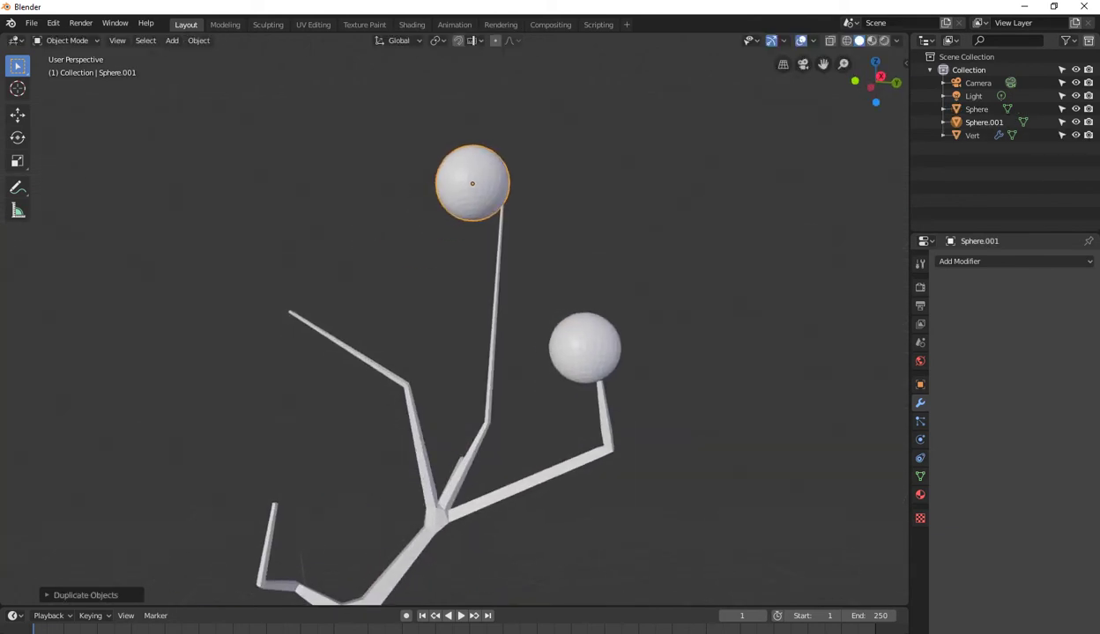
key("shift+d")
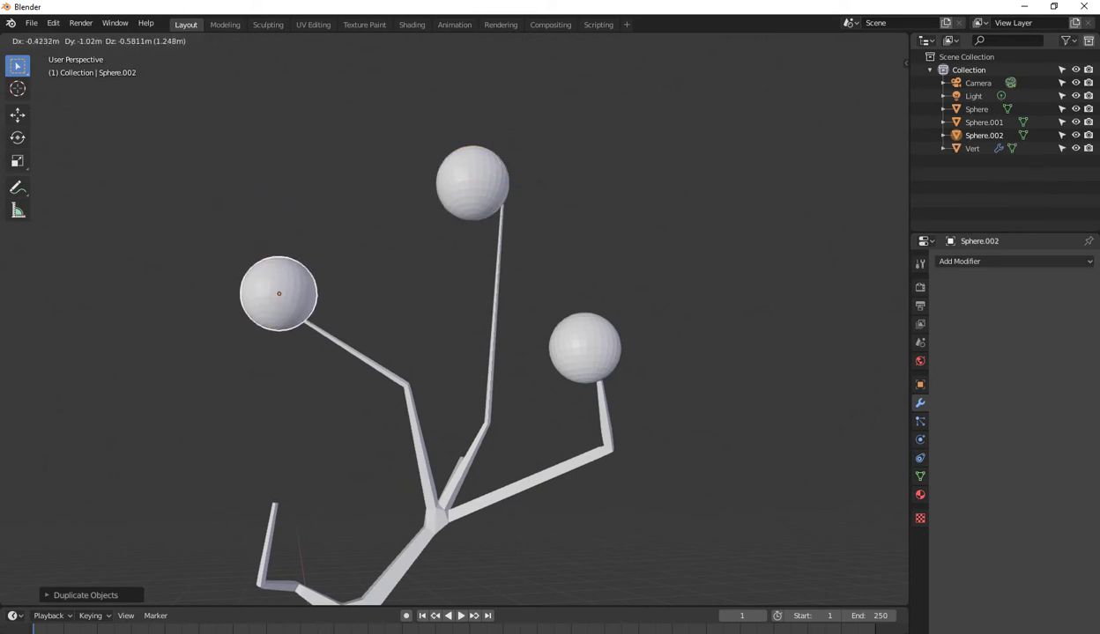
key("Return")
key("shift+d")
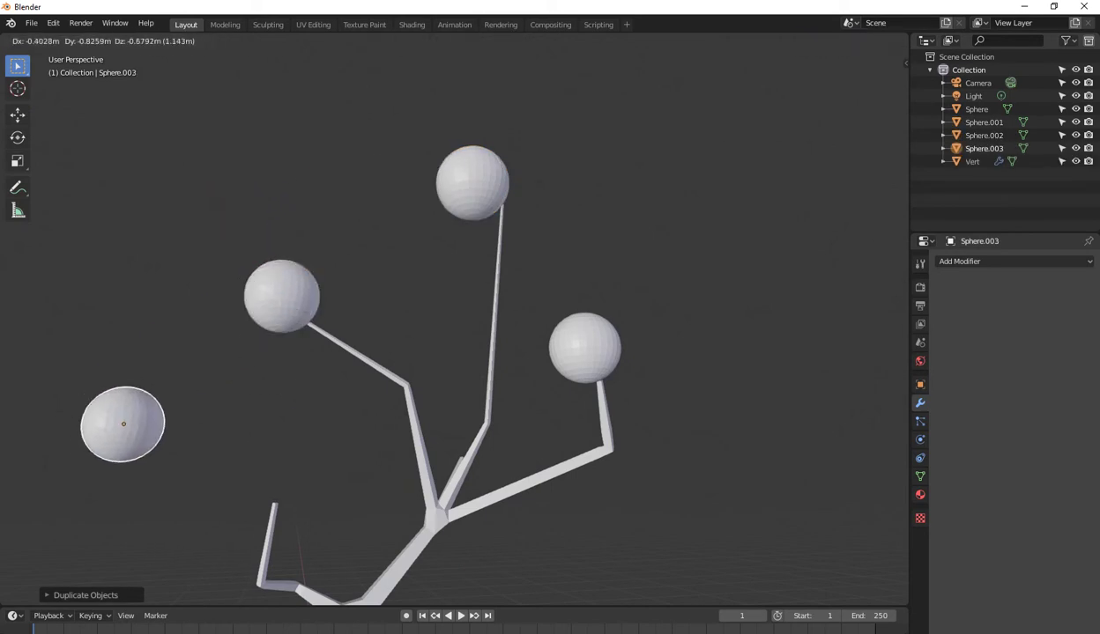
key("Return")
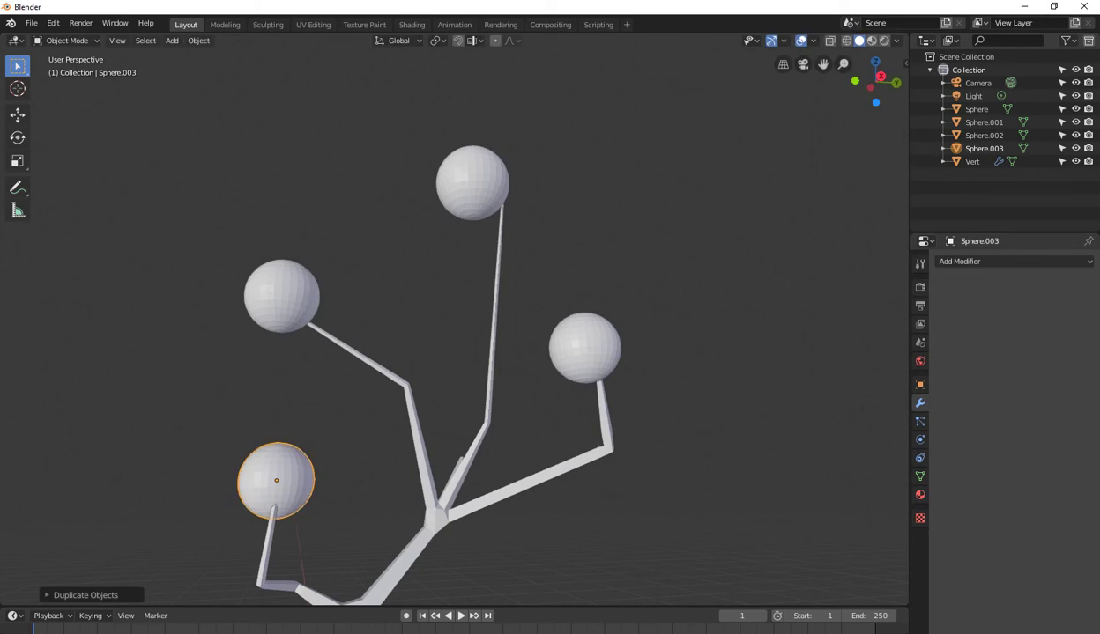
scroll(454, 317, "down", 3)
mouse_move(454, 317)
middle_mouse_down()
mouse_move(476, 291)
mouse_move(493, 317)
middle_mouse_up()
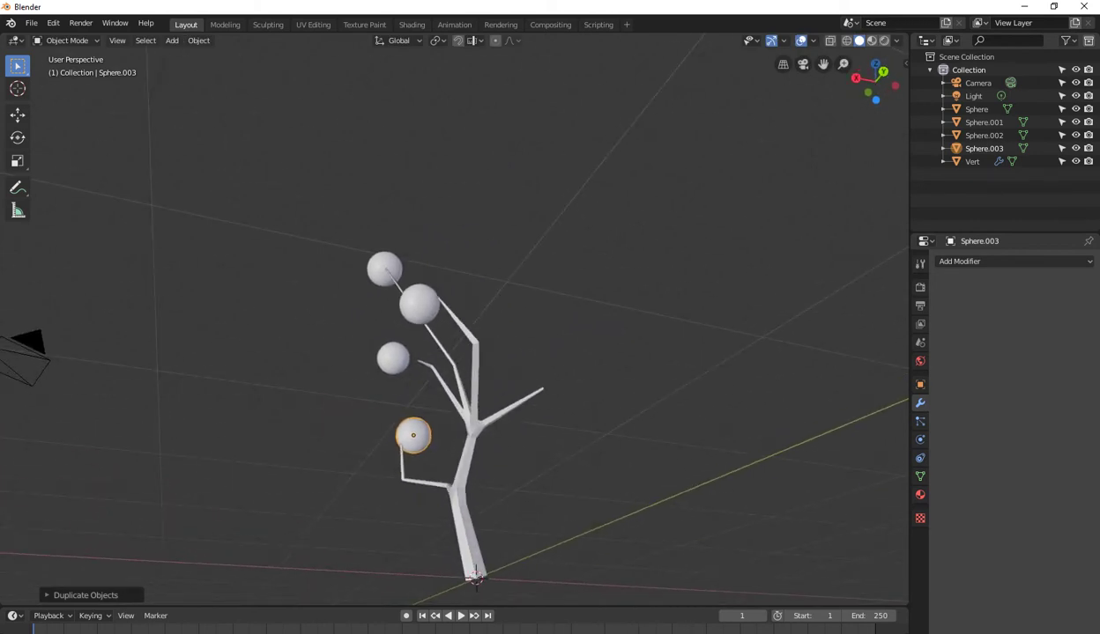
key("shift+d")
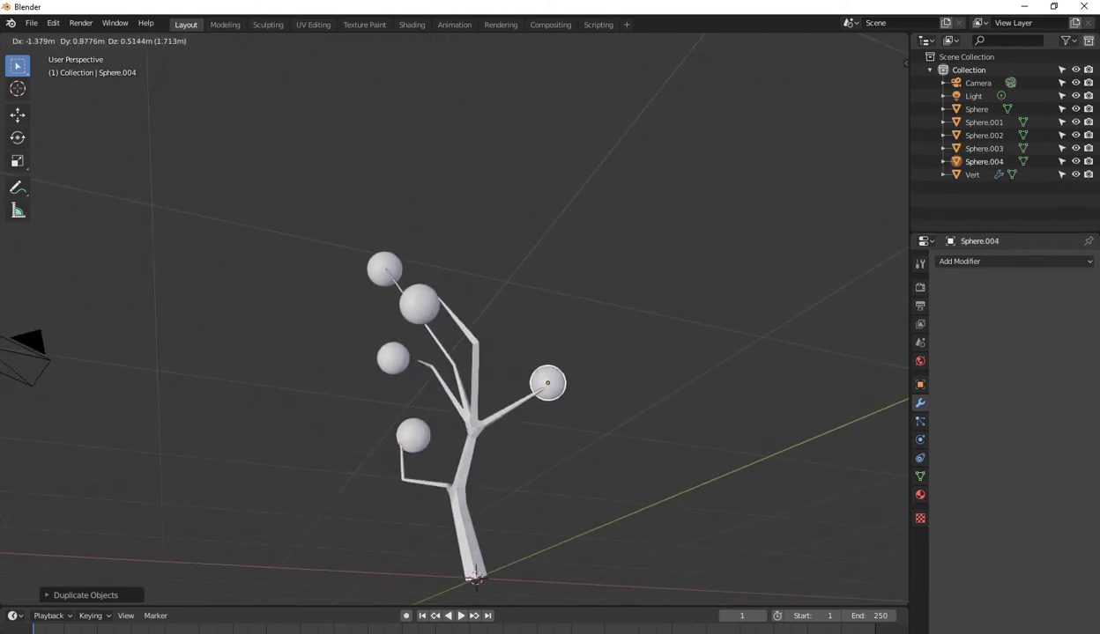
key("Return")
mouse_move(454, 317)
middle_mouse_down()
mouse_move(529, 291)
mouse_move(537, 352)
mouse_move(511, 370)
middle_mouse_up()
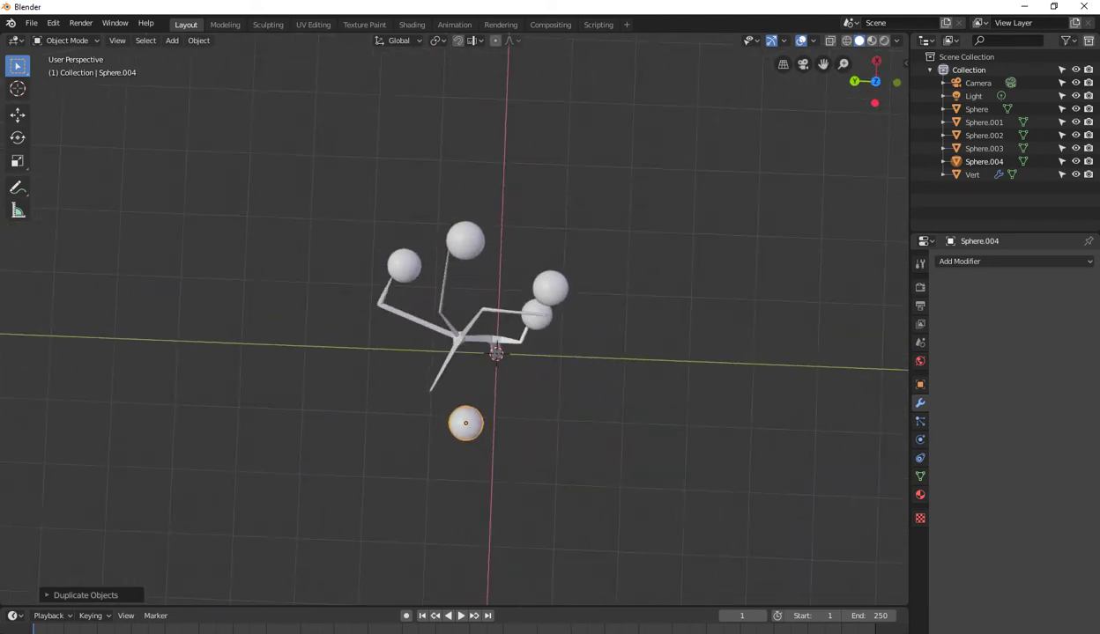
- In top view, move the top sphere and Sphere.001 onto their branch tips
key("KP_7")
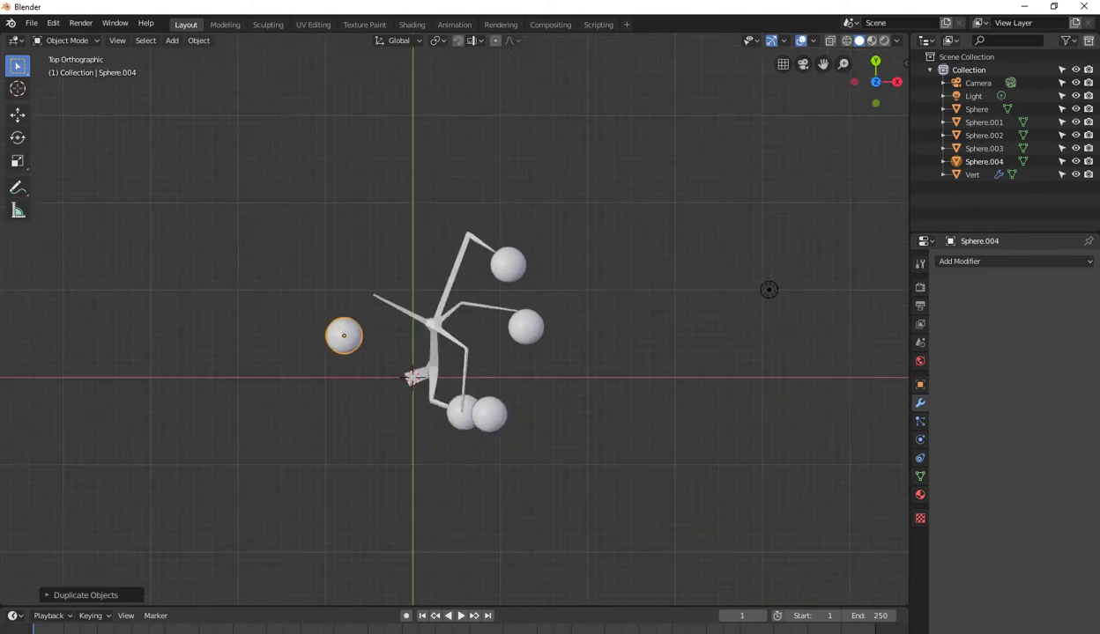
left_click(508, 265)
key("g")
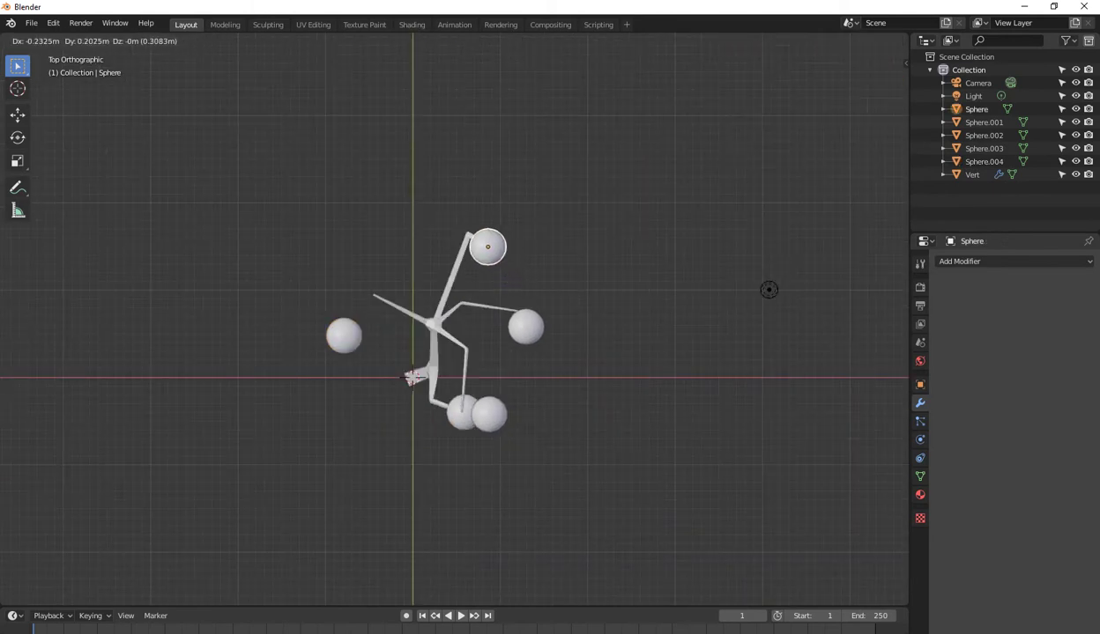
key("Return")
left_click(526, 327)
key("g")
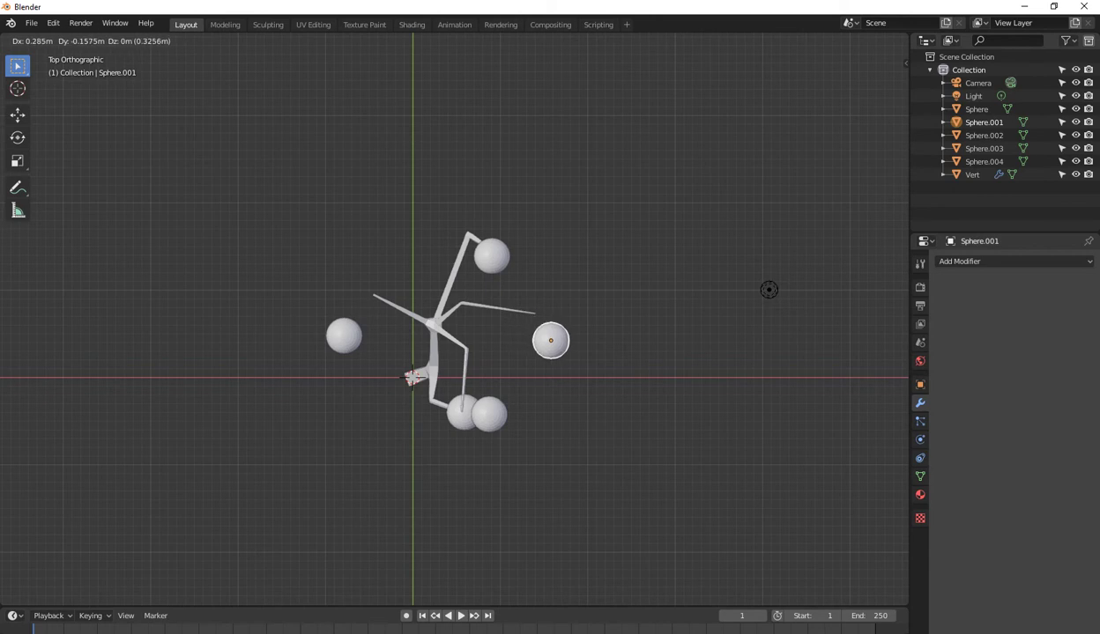
key("Return")
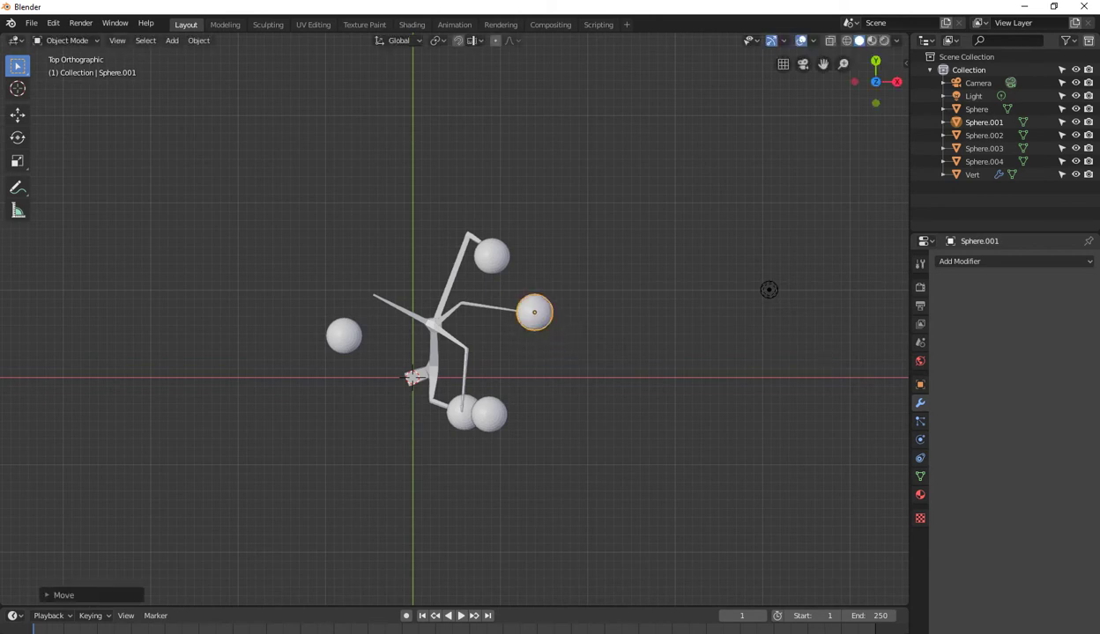
- Move the lower-right and left spheres onto their branch tips from above
left_click(489, 414)
key("g")
key("Return")
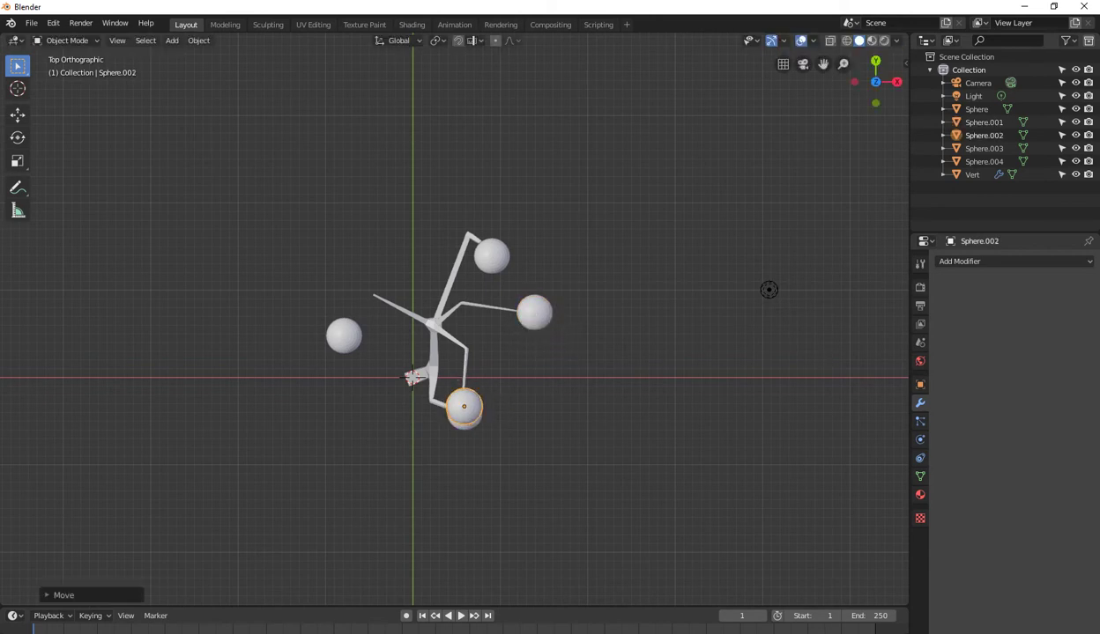
left_click(344, 335)
key("g")
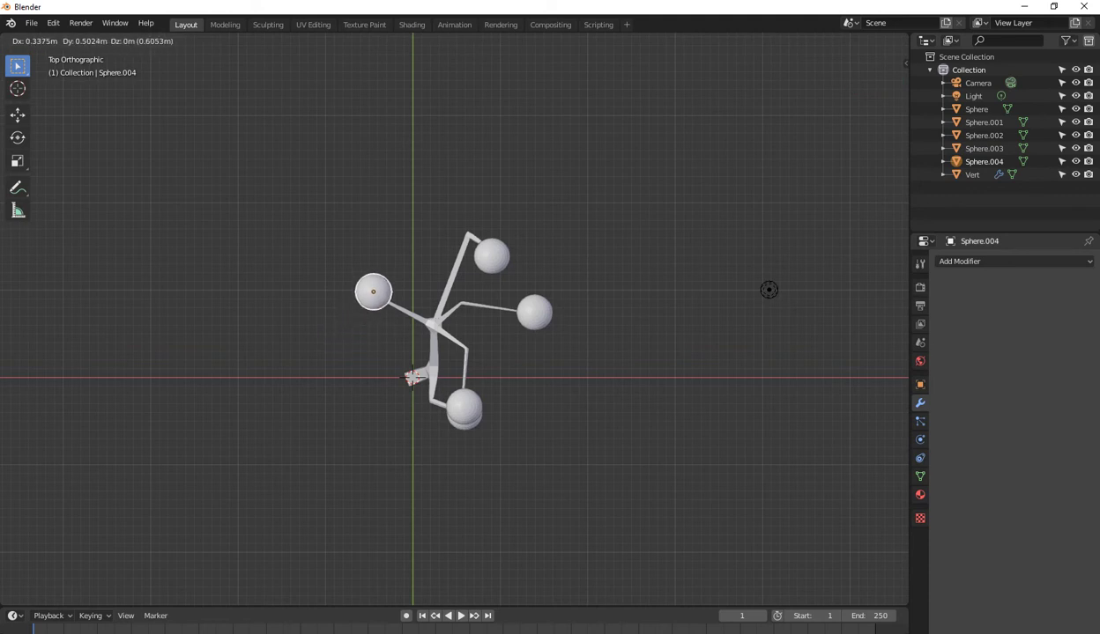
key("Return")
- From the front, lower the left sphere and settle the lower-right sphere on its branch tip
mouse_move(768, 290)
middle_mouse_down()
mouse_move(714, 93)
mouse_move(694, 75)
mouse_move(582, 66)
mouse_move(617, 92)
middle_mouse_up()
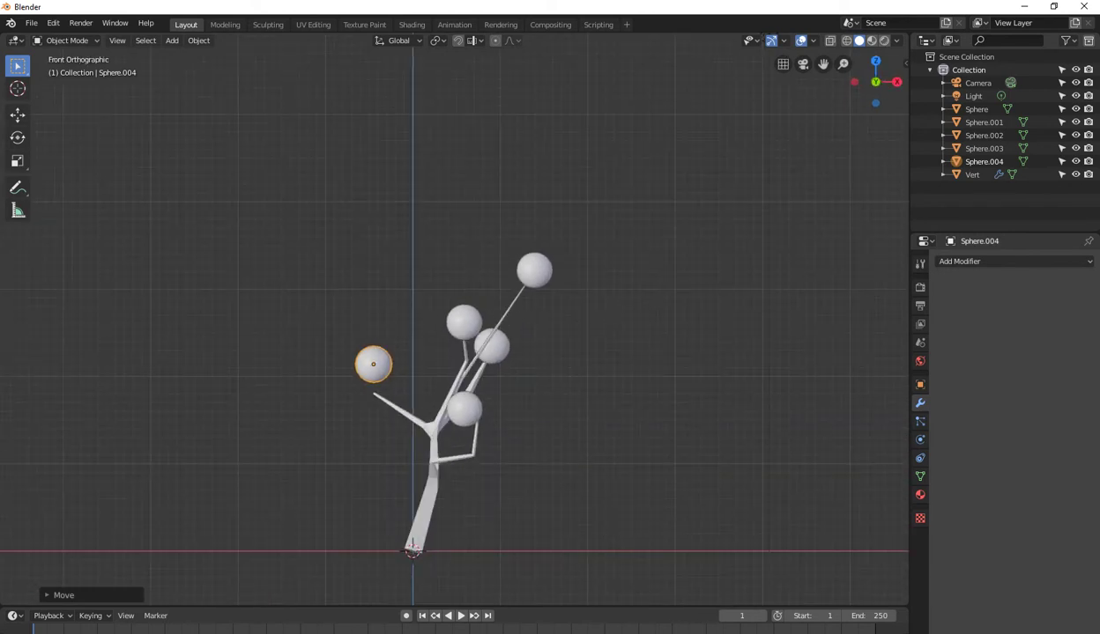
key("g")
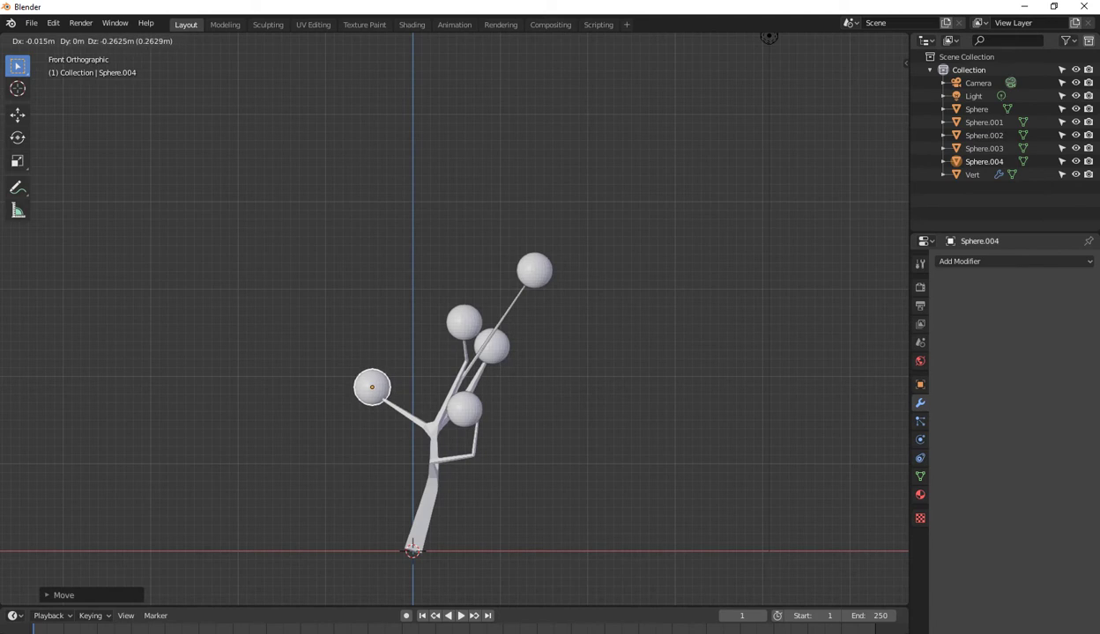
key("Return")
left_click(464, 409)
key("g")
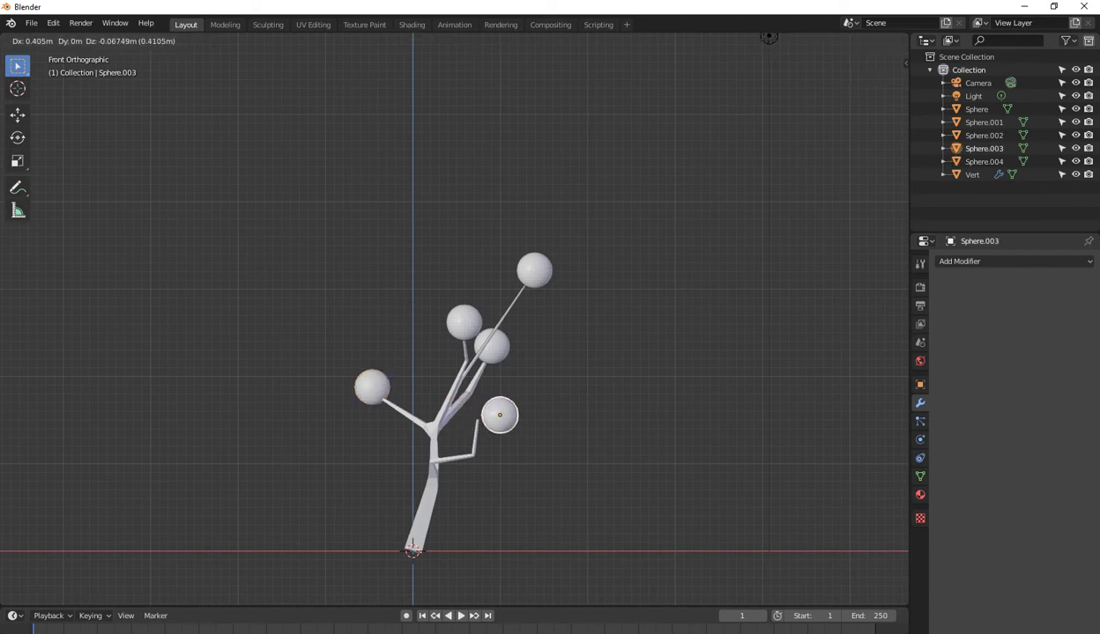
key("Return")
mouse_move(494, 264)
middle_mouse_down()
mouse_move(521, 48)
mouse_move(516, 220)
middle_mouse_up()
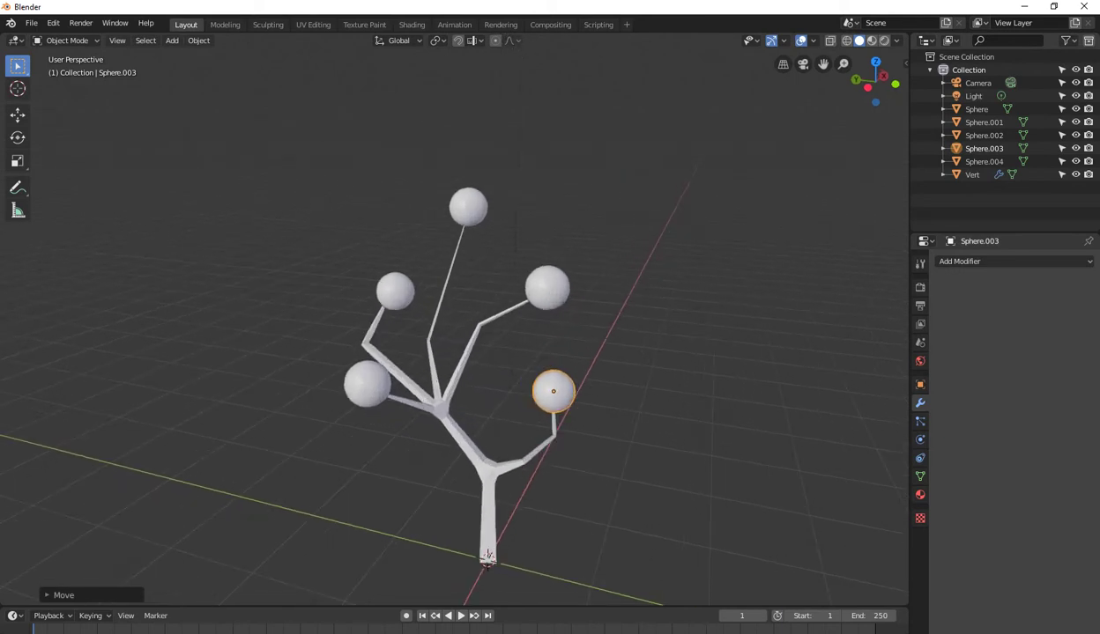
- Scale up the top sphere largest, then enlarge the upper-left sphere and double the right sphere
left_click(468, 207)
key("s")
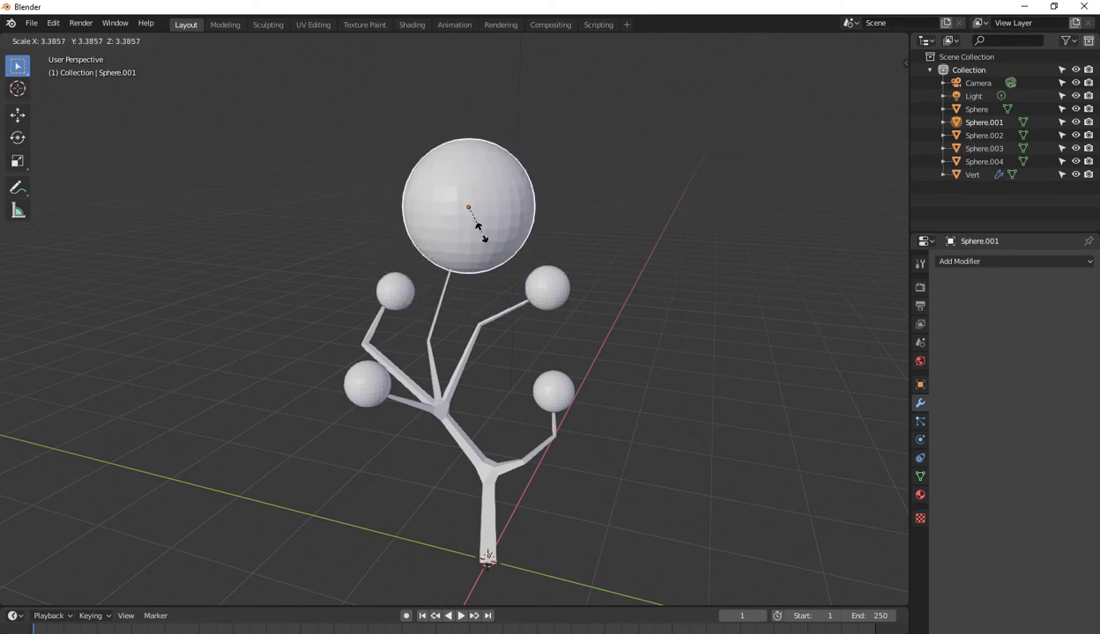
left_click(480, 240)
left_click(395, 291)
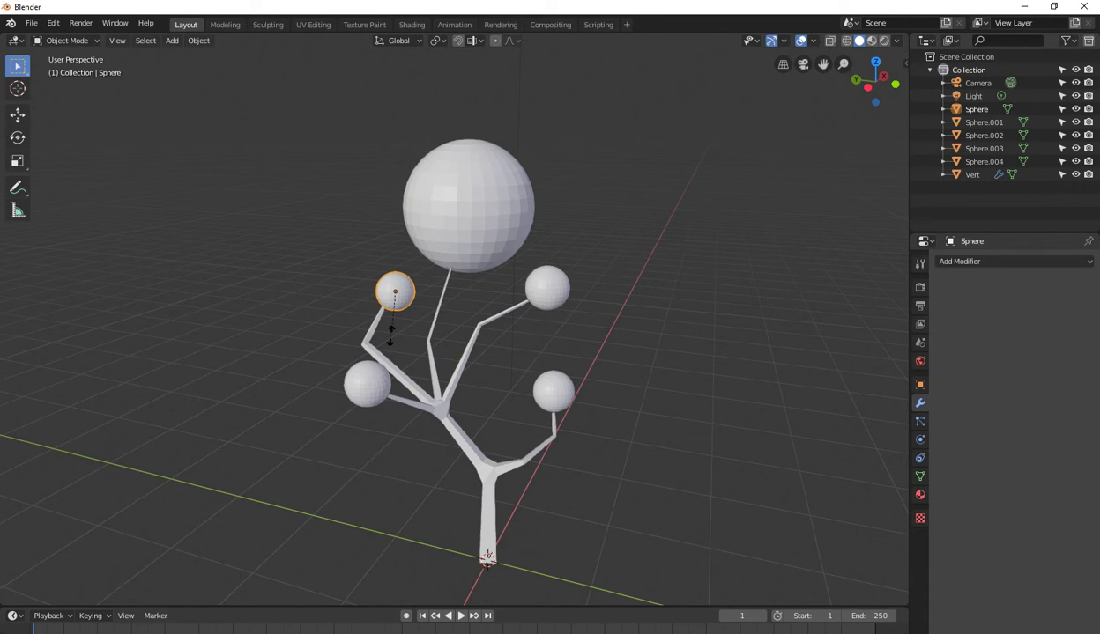
key("s")
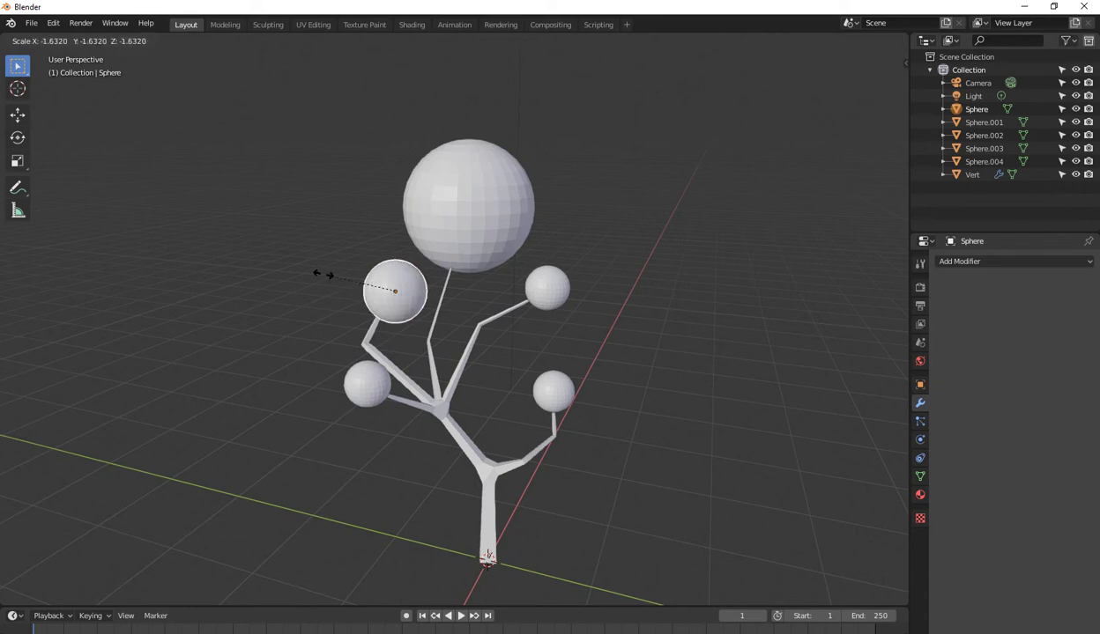
left_click(315, 198)
left_click(546, 287)
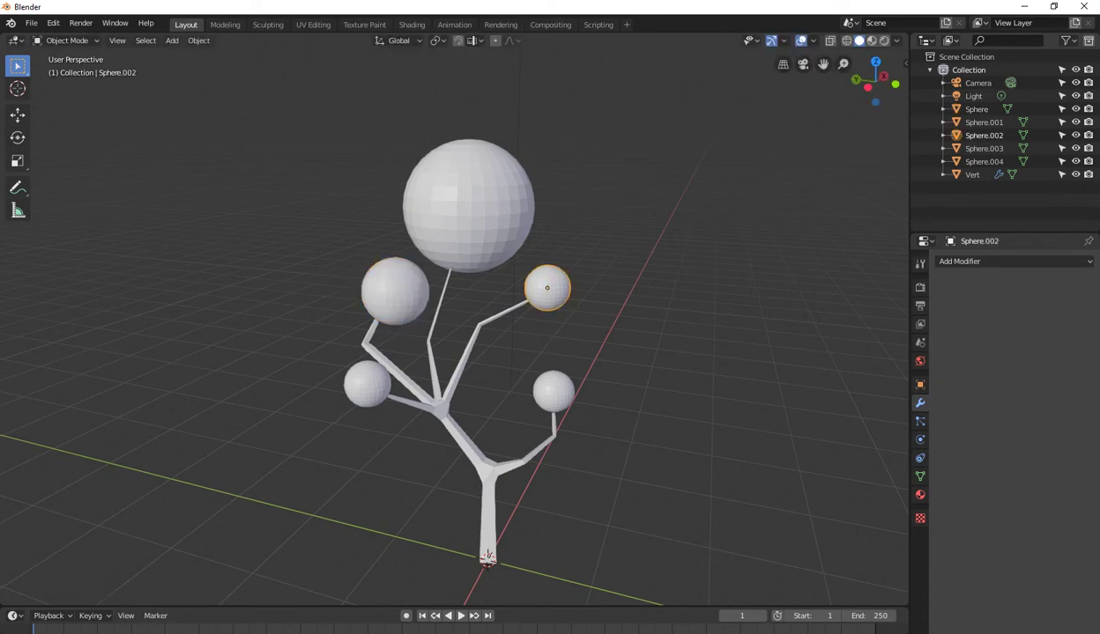
key("s")
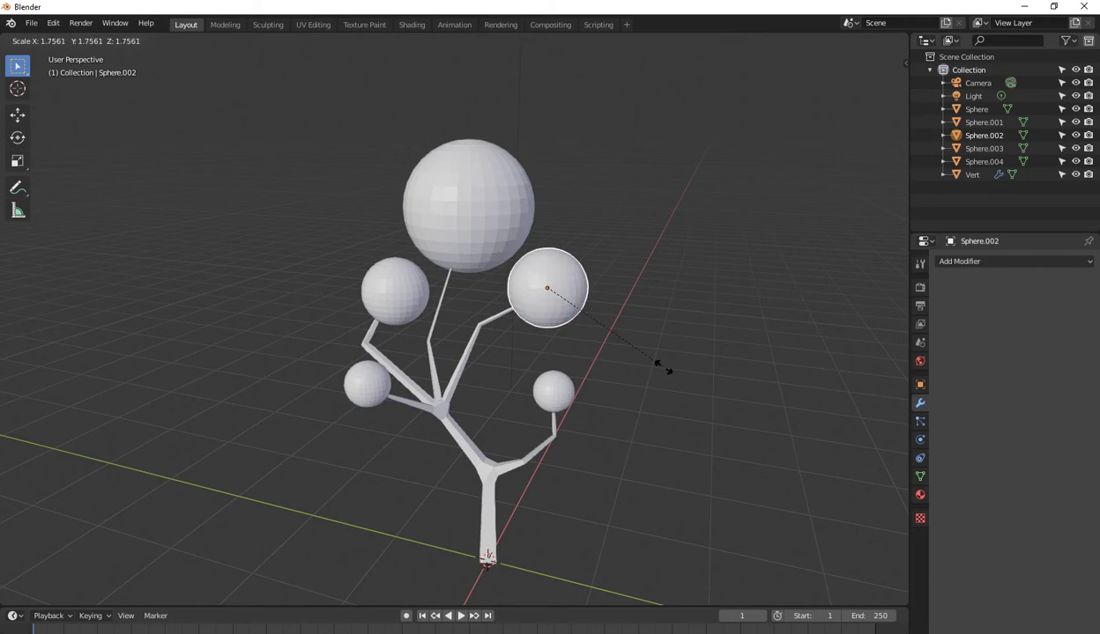
left_click(675, 308)
- Enlarge the lower-right and left spheres as well, viewing from higher up
left_click(553, 391)
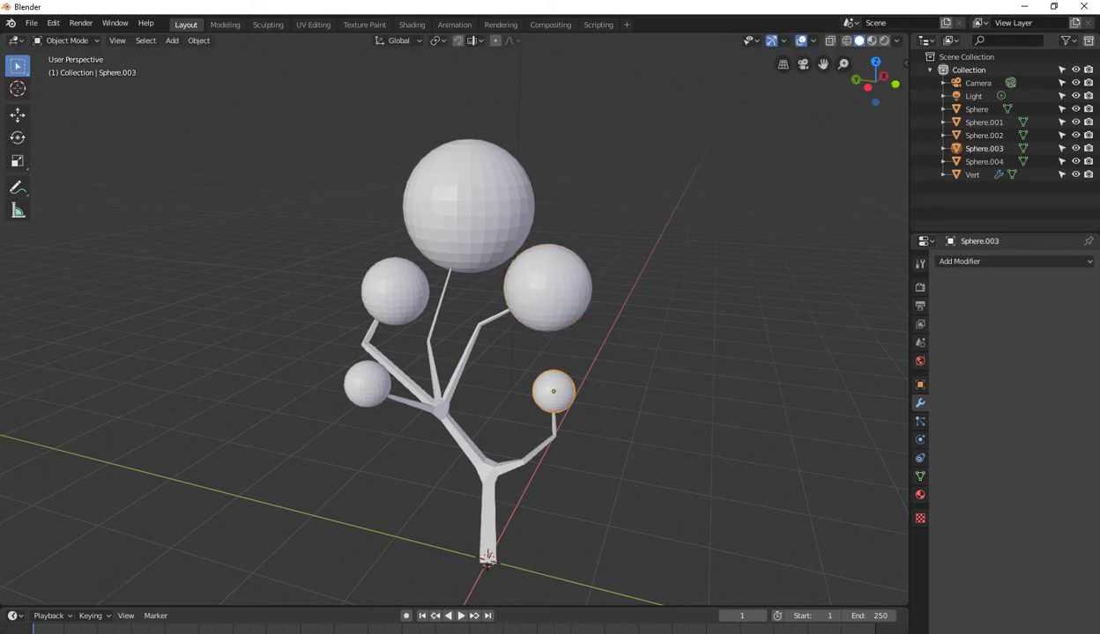
key("s")
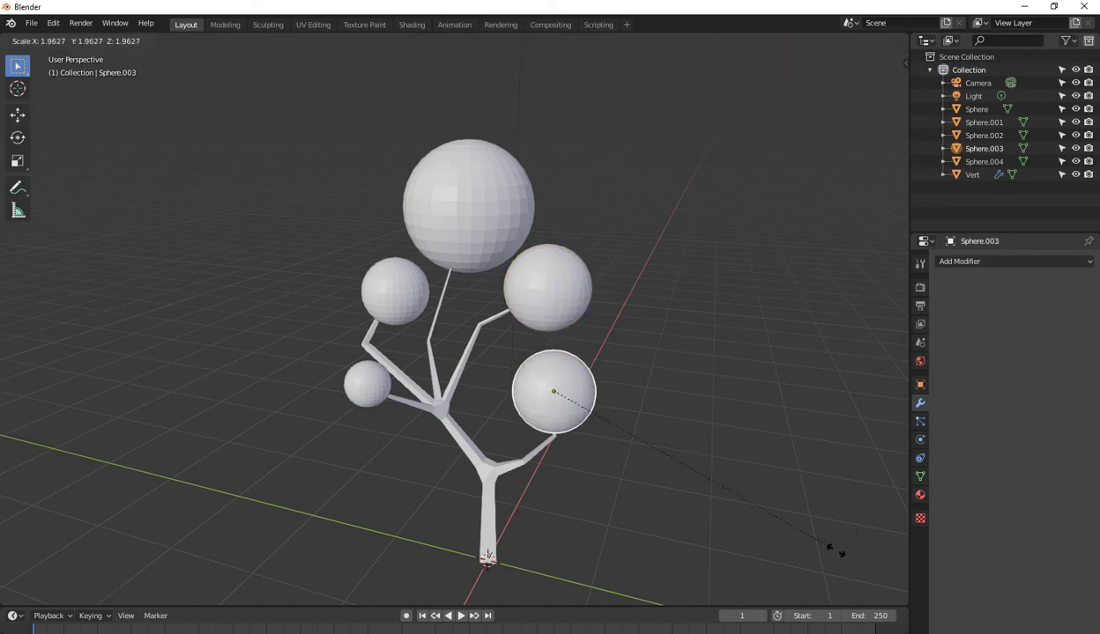
left_click(845, 555)
left_click(365, 383)
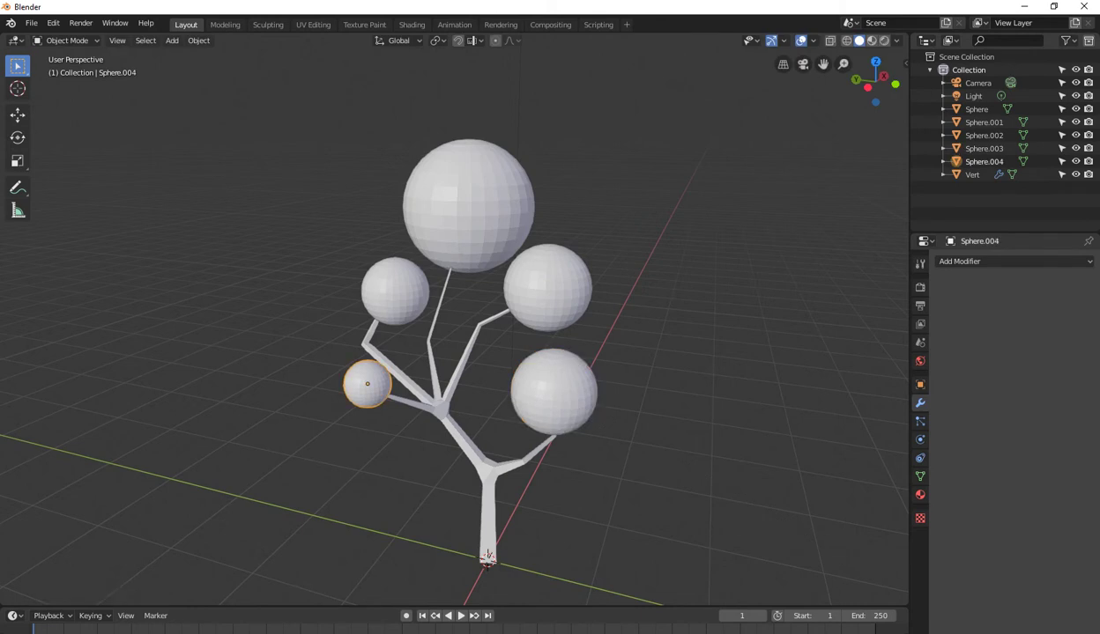
key("s")
left_click(319, 372)
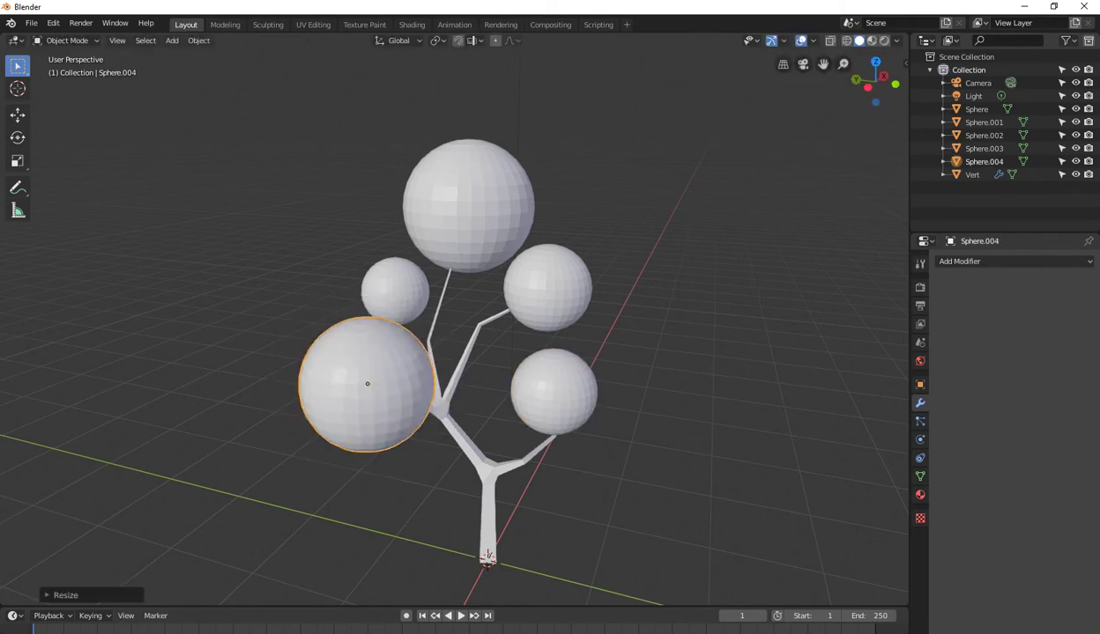
mouse_move(371, 388)
middle_mouse_down()
mouse_move(505, 436)
mouse_move(456, 571)
mouse_move(427, 526)
mouse_move(447, 569)
mouse_move(483, 568)
mouse_move(471, 550)
middle_mouse_up()
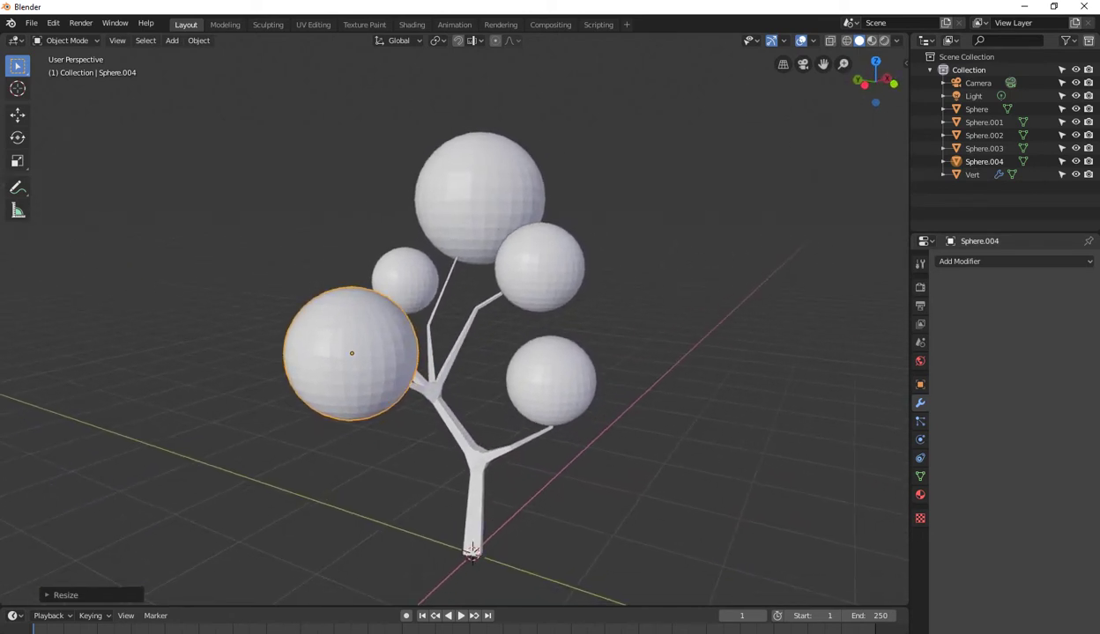
- Undo and redo recent steps while trying to gather the spheres into a selection
key("ctrl+z")
key("ctrl+shift+z")
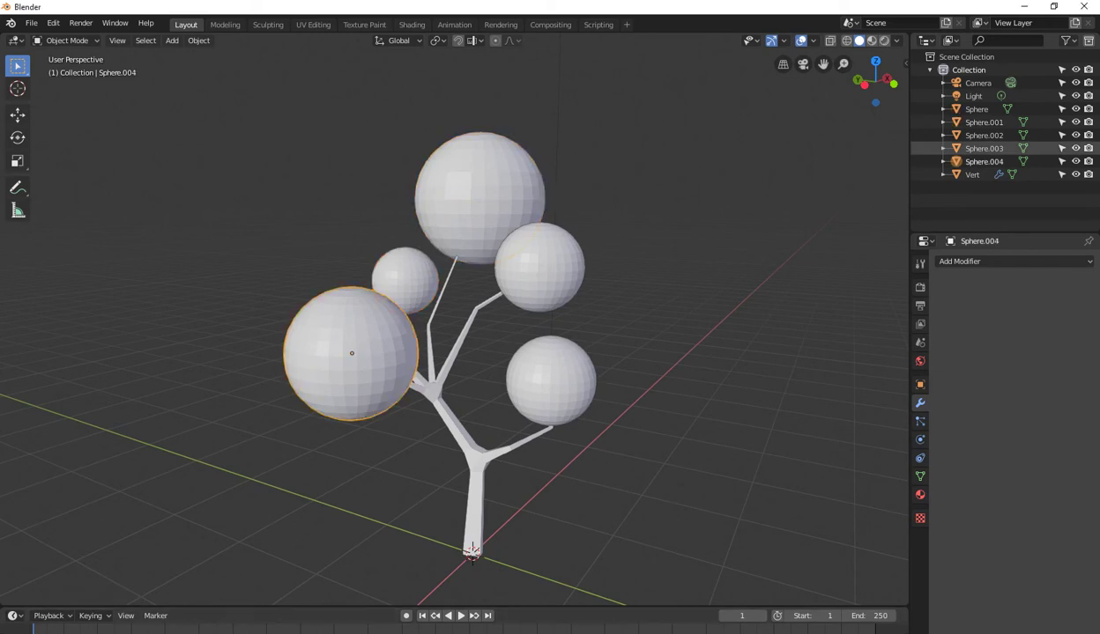
key("ctrl+shift+z")
key("ctrl+shift+z")
key("ctrl+shift+z")
key("ctrl+shift+z")
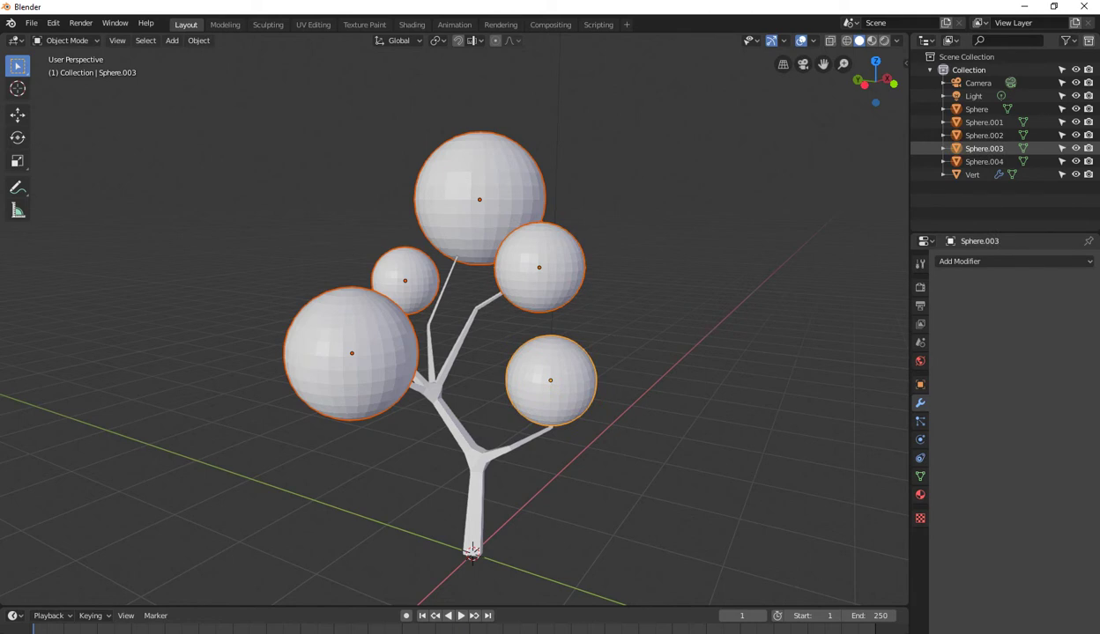
key("ctrl+z")
key("ctrl+z")
key("ctrl+z")
key("ctrl+shift+z")
key("ctrl+shift+z")
key("ctrl+shift+z")
key("ctrl+shift+z")
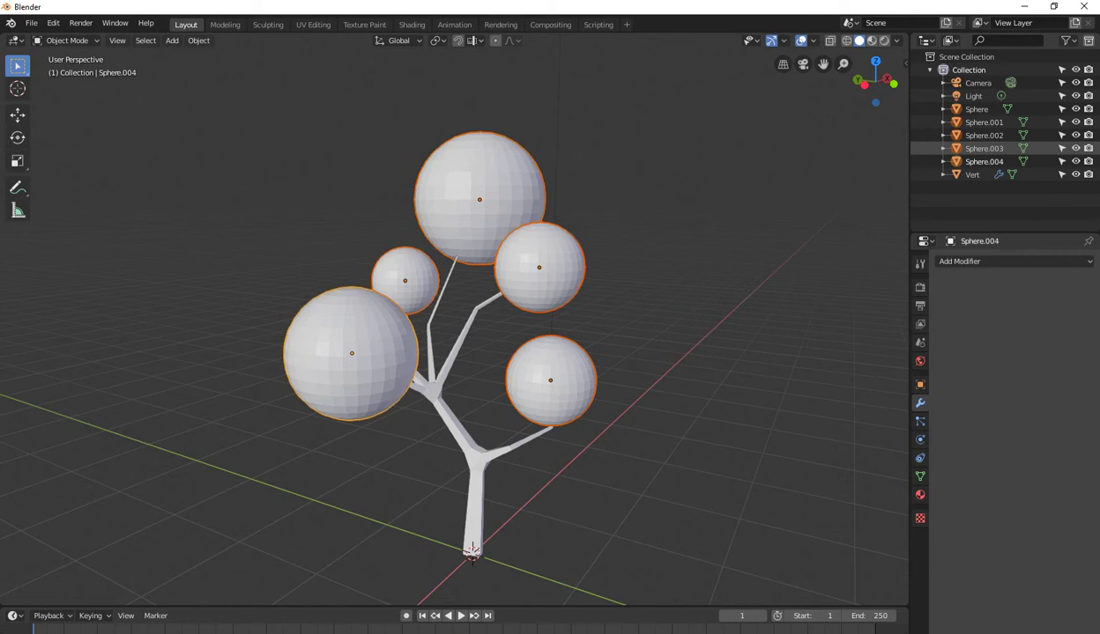
- Select all five spheres in the outliner and join them into one object with Ctrl+J
left_click(976, 108)
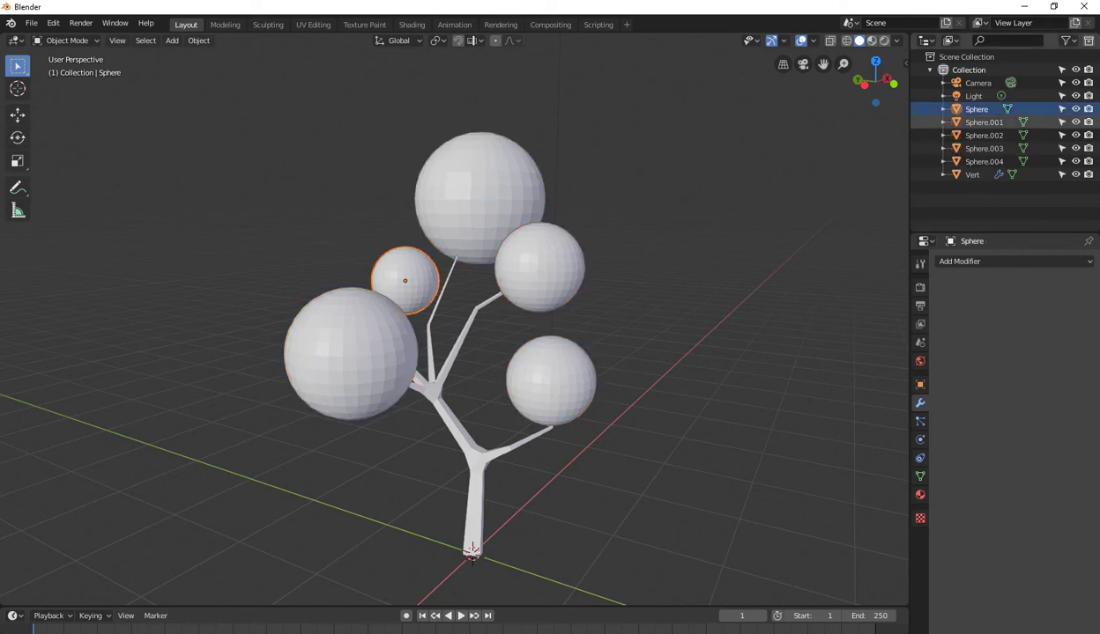
left_click(983, 161, "ctrl")
left_click(984, 148, "ctrl")
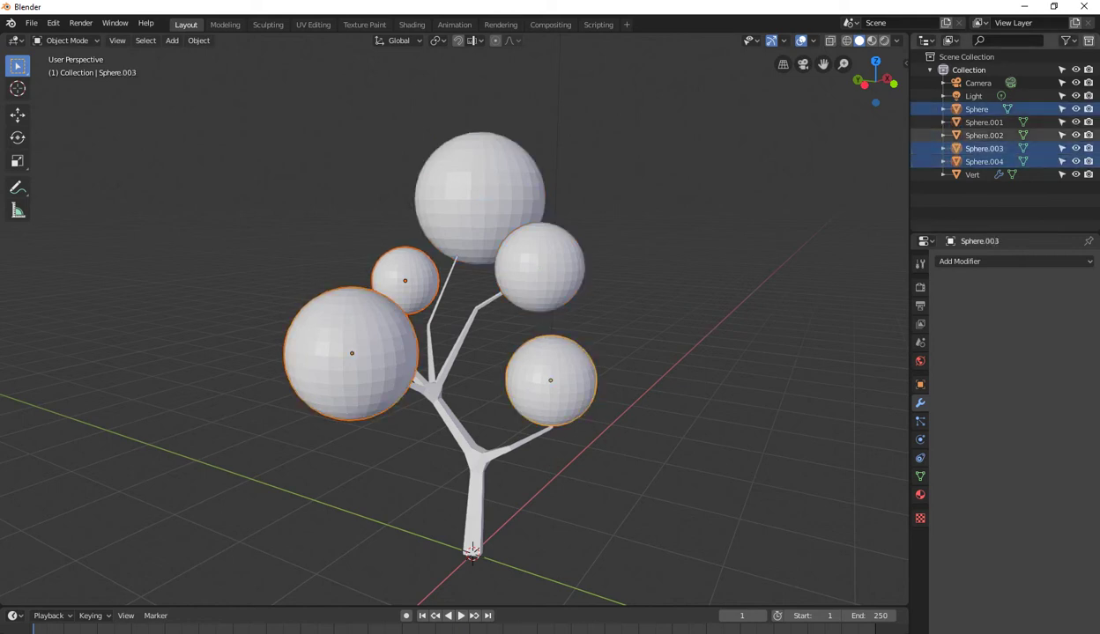
left_click(983, 135, "ctrl")
left_click(984, 121, "ctrl")
key("ctrl+j")
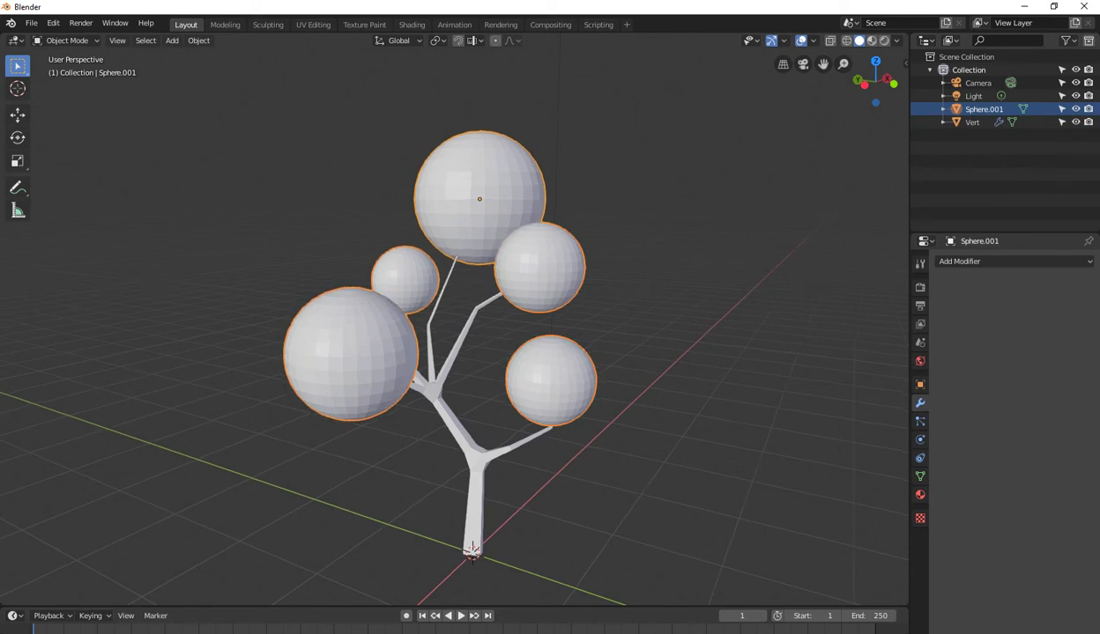
middle_click_drag(546, 352, 529, 344)
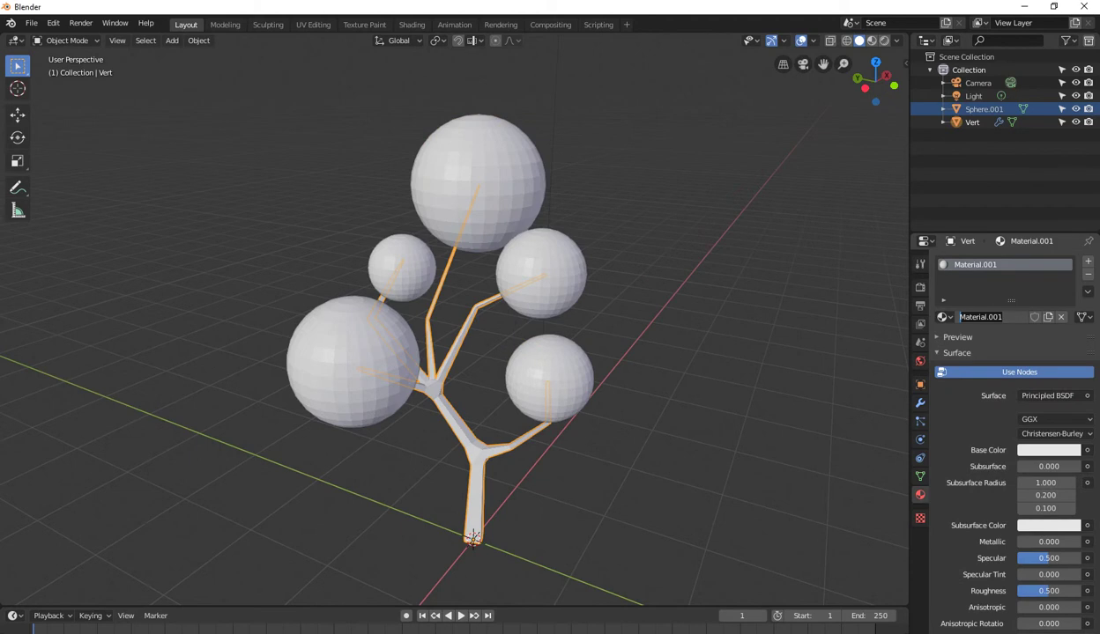
type("tree")
- Name the trunk material 'tree' and give it a red base colour
key("Return")
left_click(1049, 451)
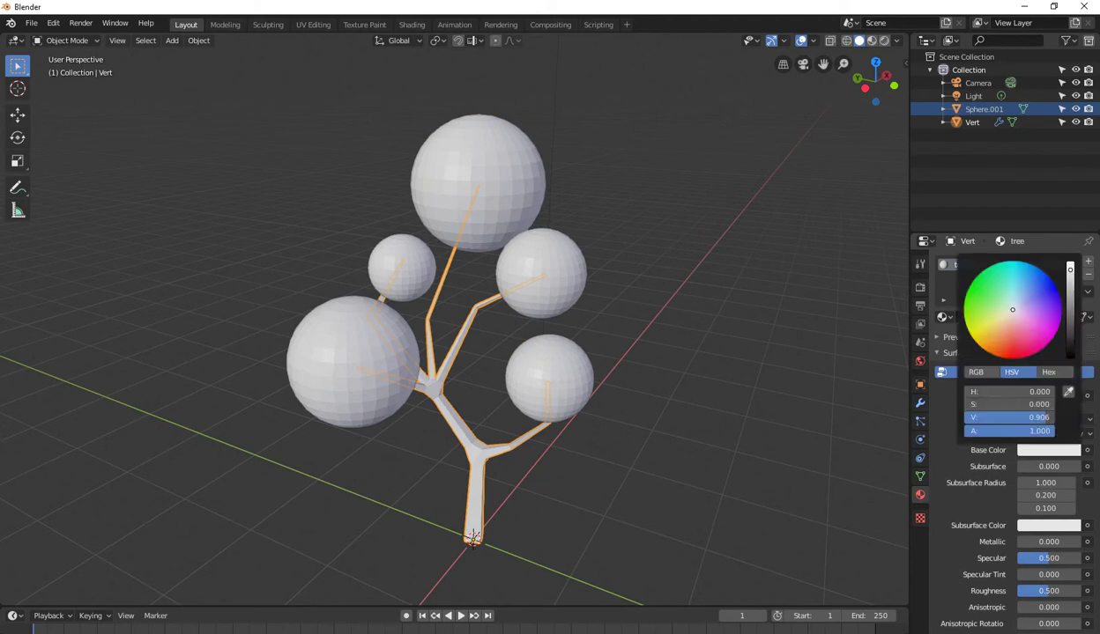
left_click_drag(1011, 312, 1001, 354)
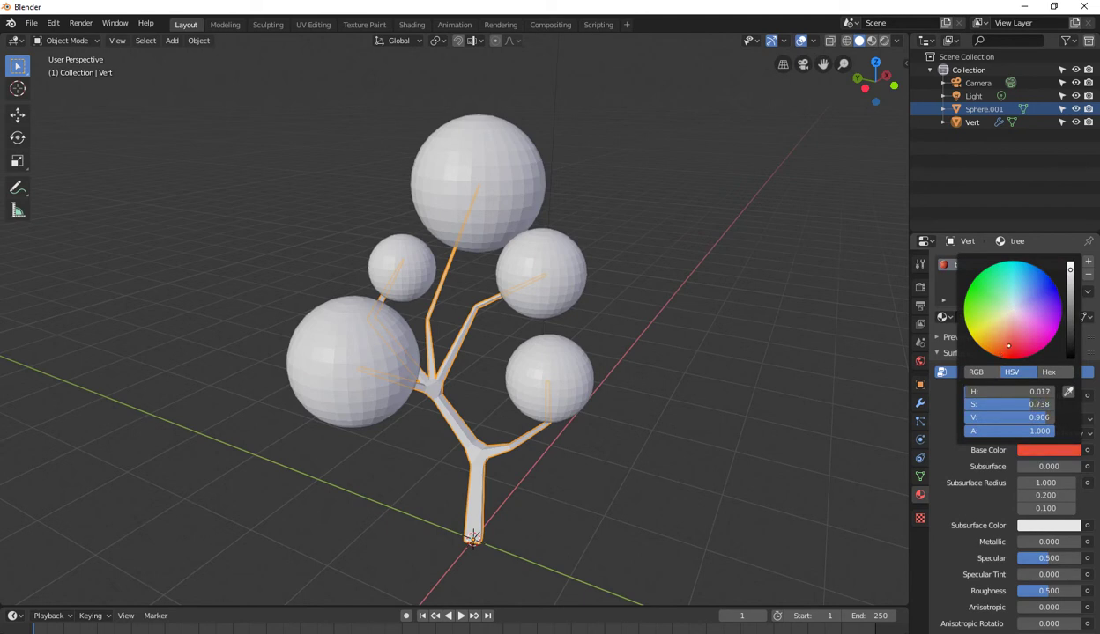
middle_click_drag(616, 352, 643, 356)
left_click(1020, 372)
left_click(1019, 372)
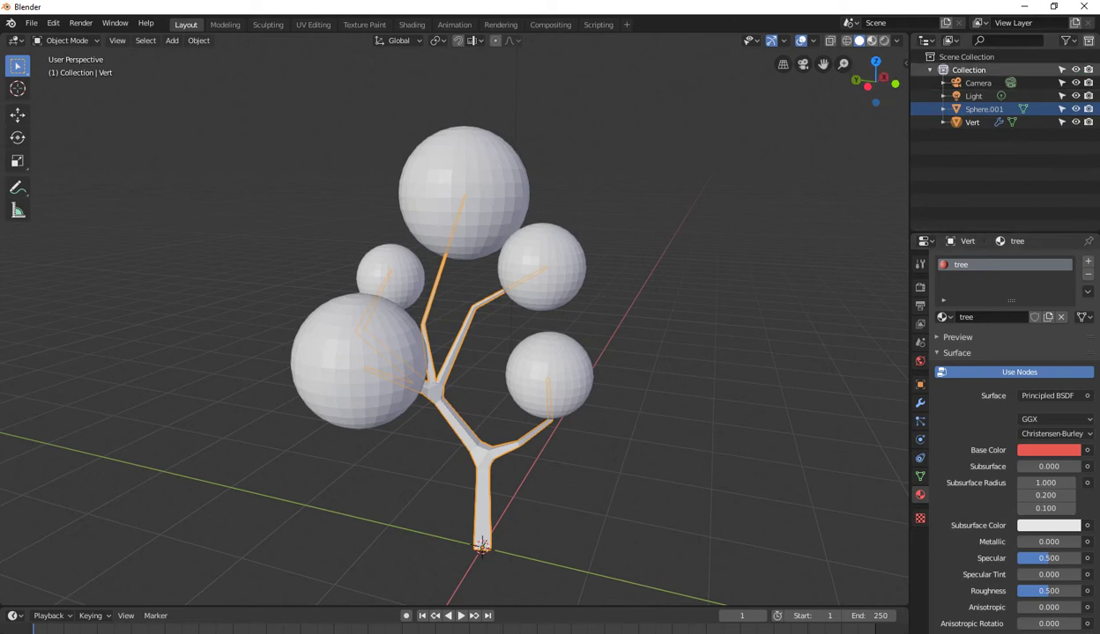
- Switch to Material Preview and darken the trunk colour to dark red
key("z")
middle_click_drag(529, 353, 441, 361)
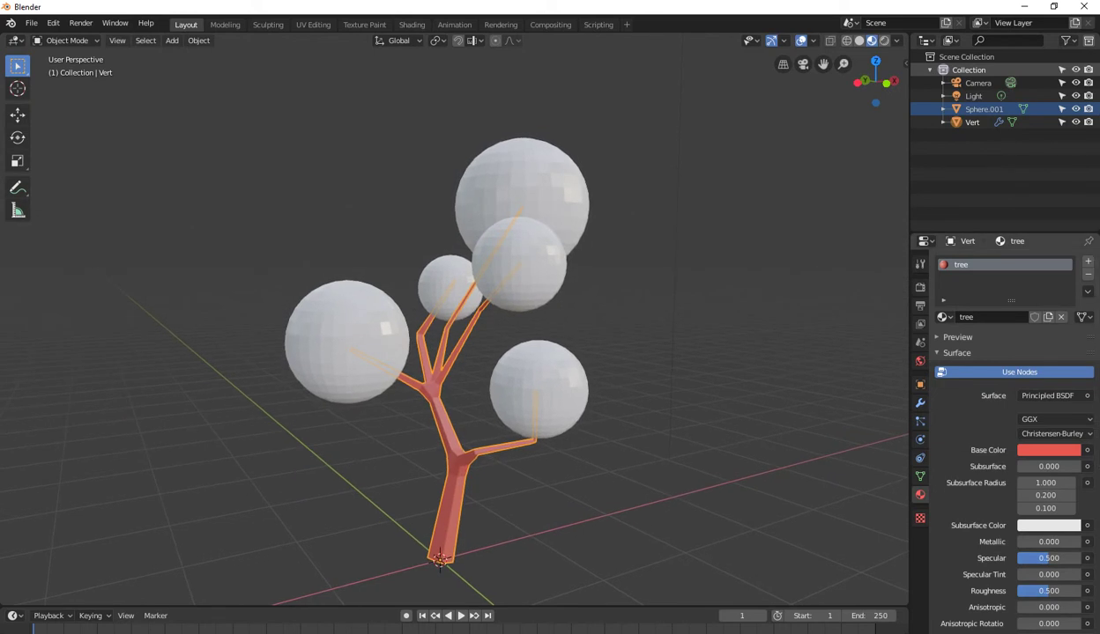
left_click(1048, 450)
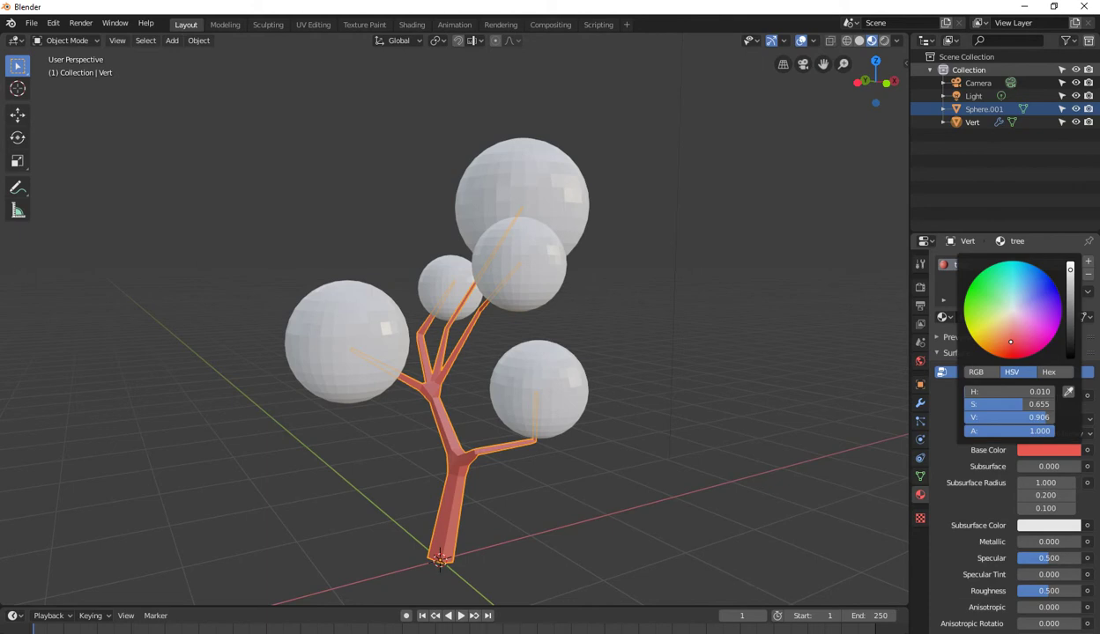
left_click_drag(1010, 342, 1011, 342)
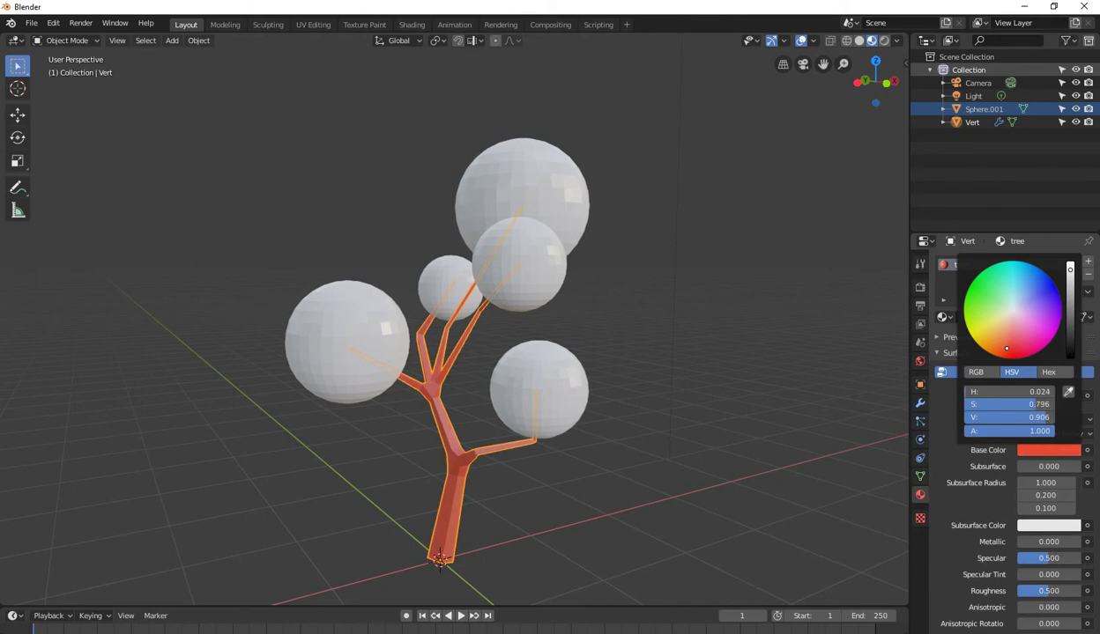
left_click_drag(1040, 417, 991, 417)
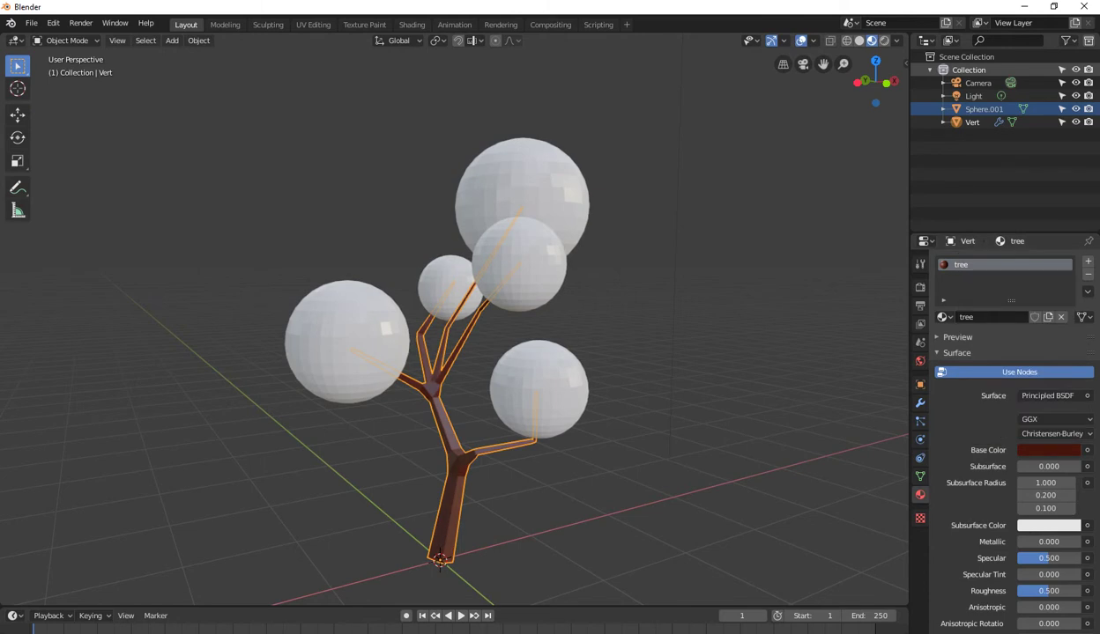
- Select Sphere.001, add new Material.001 and set its base colour to medium green
middle_click_drag(670, 352, 723, 353)
left_click(984, 109)
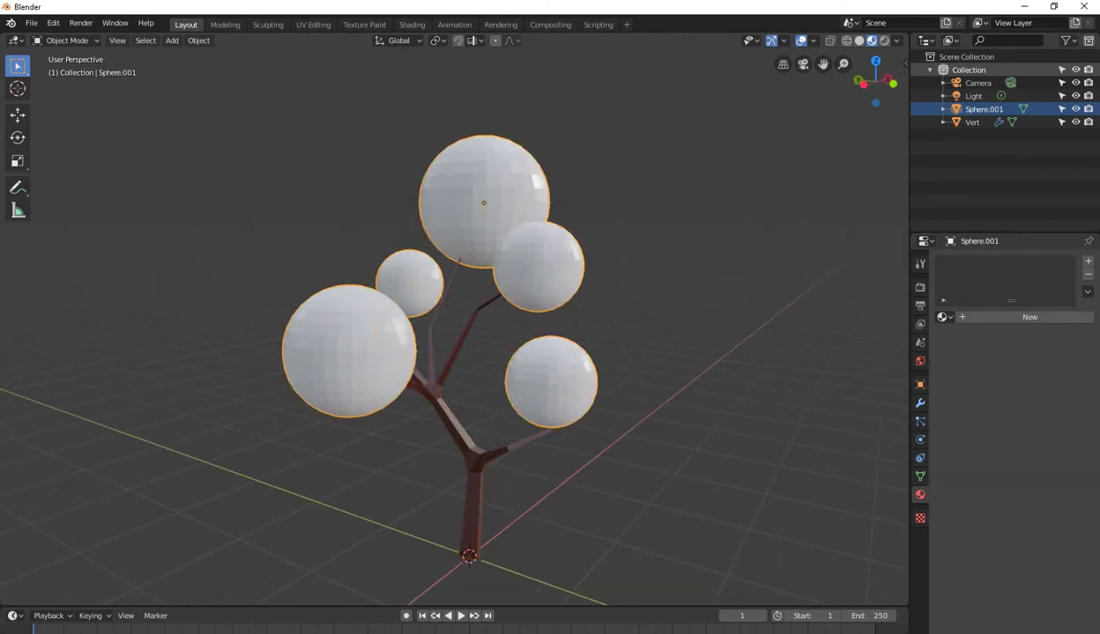
left_click(1030, 317)
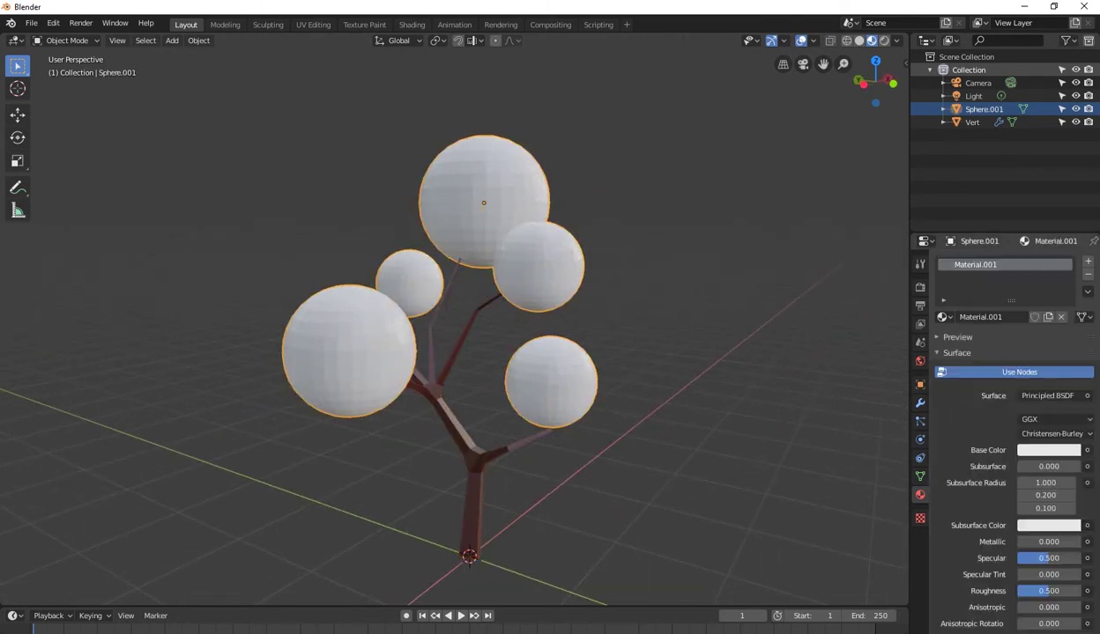
left_click(1049, 450)
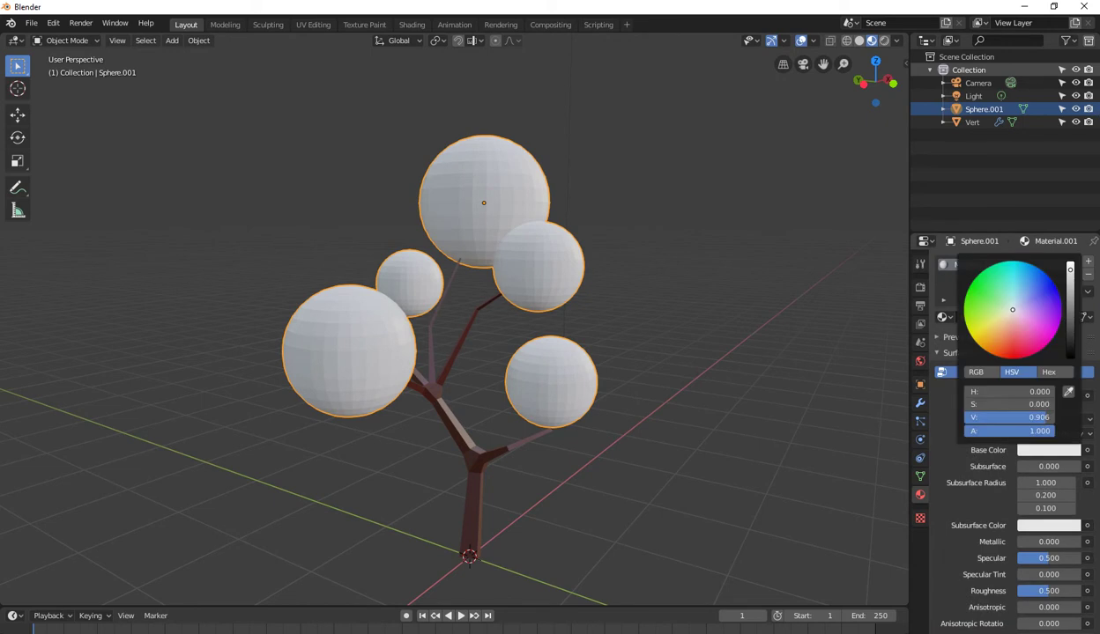
left_click(985, 299)
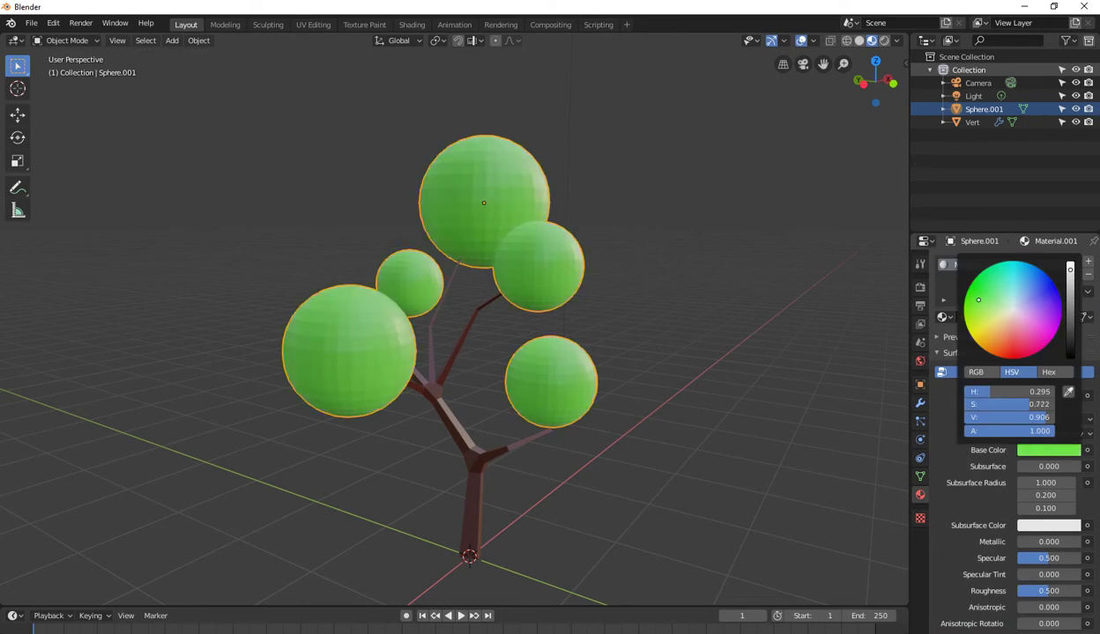
mouse_move(1070, 269)
left_mouse_down()
mouse_move(1070, 319)
mouse_move(1070, 301)
left_mouse_up()
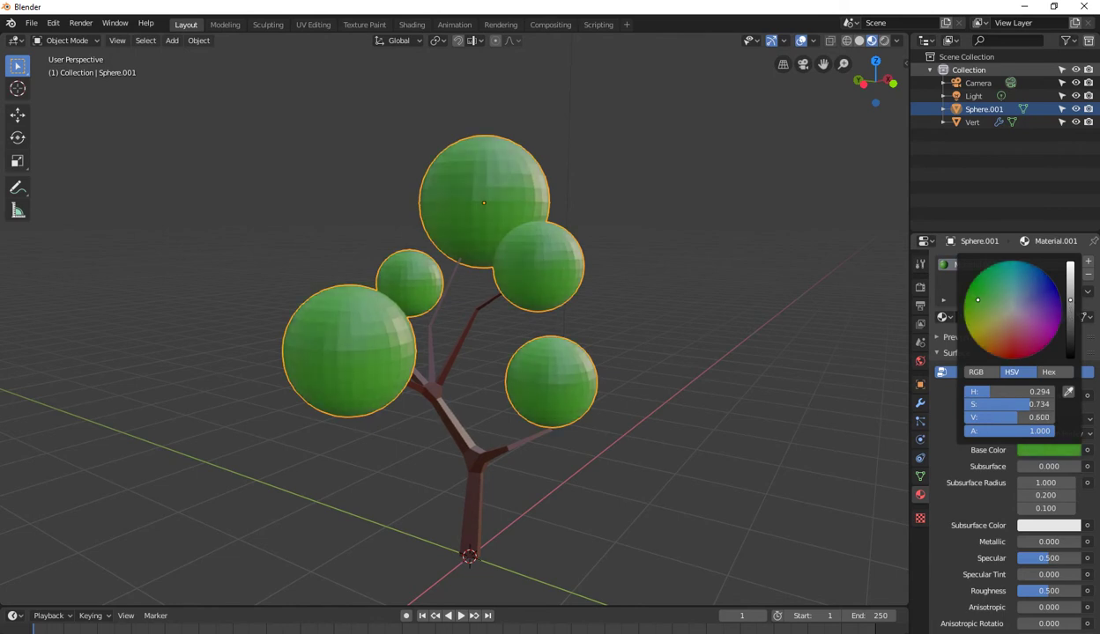
middle_click_drag(616, 335, 722, 326)
mouse_move(528, 352)
middle_mouse_down()
mouse_move(626, 340)
mouse_move(586, 345)
middle_mouse_up()
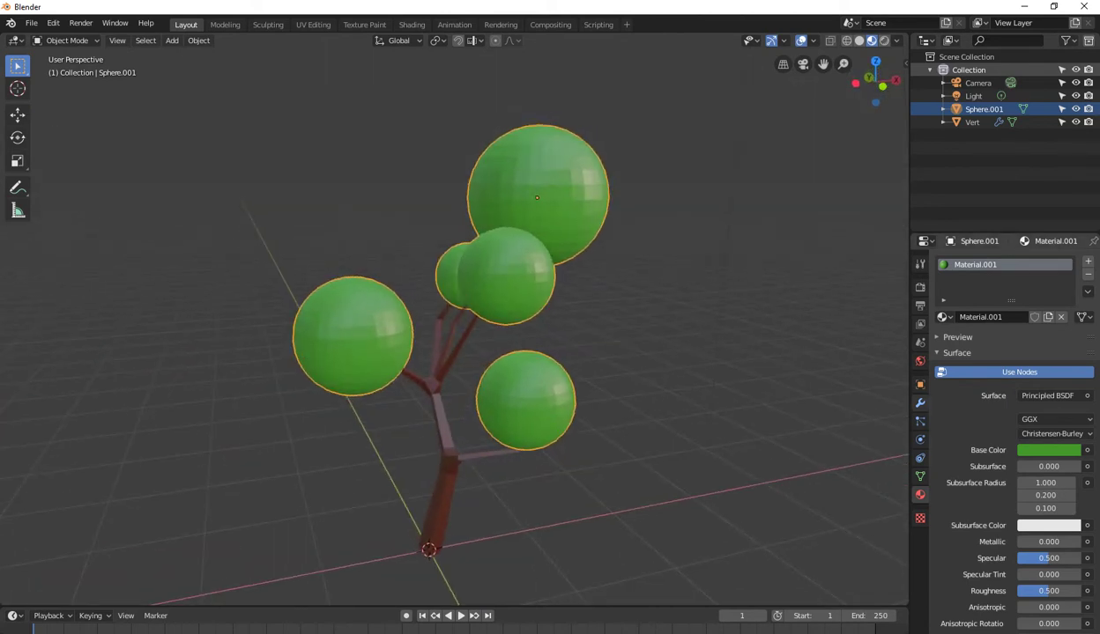
- Add a Displace modifier to the foliage with a new texture, leaving its name unchanged
left_click(919, 403)
left_click(1013, 261)
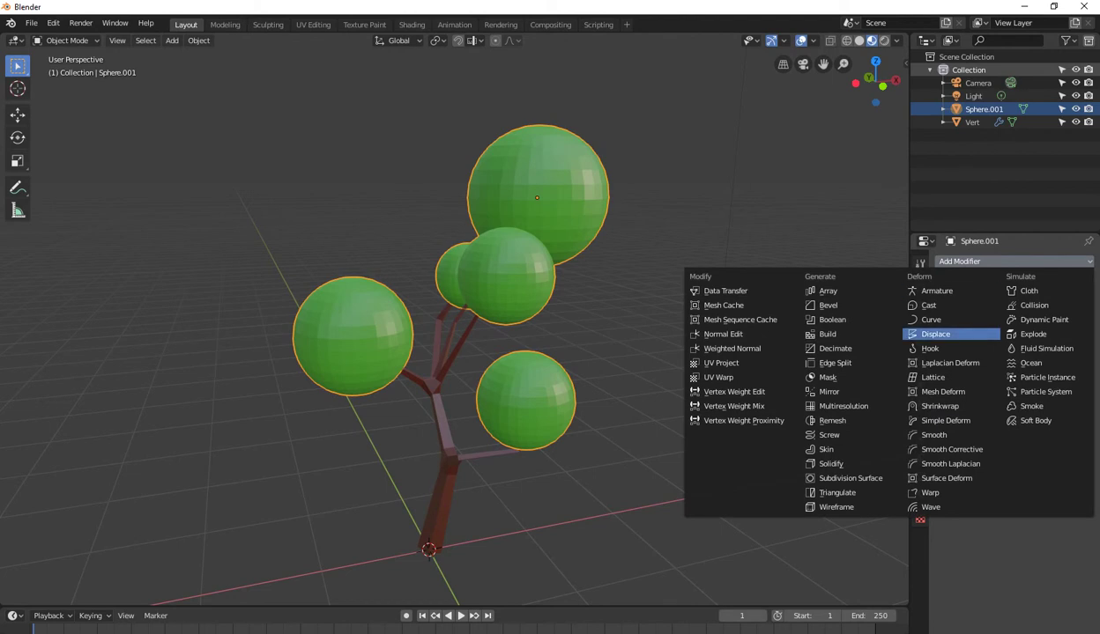
left_click(936, 334)
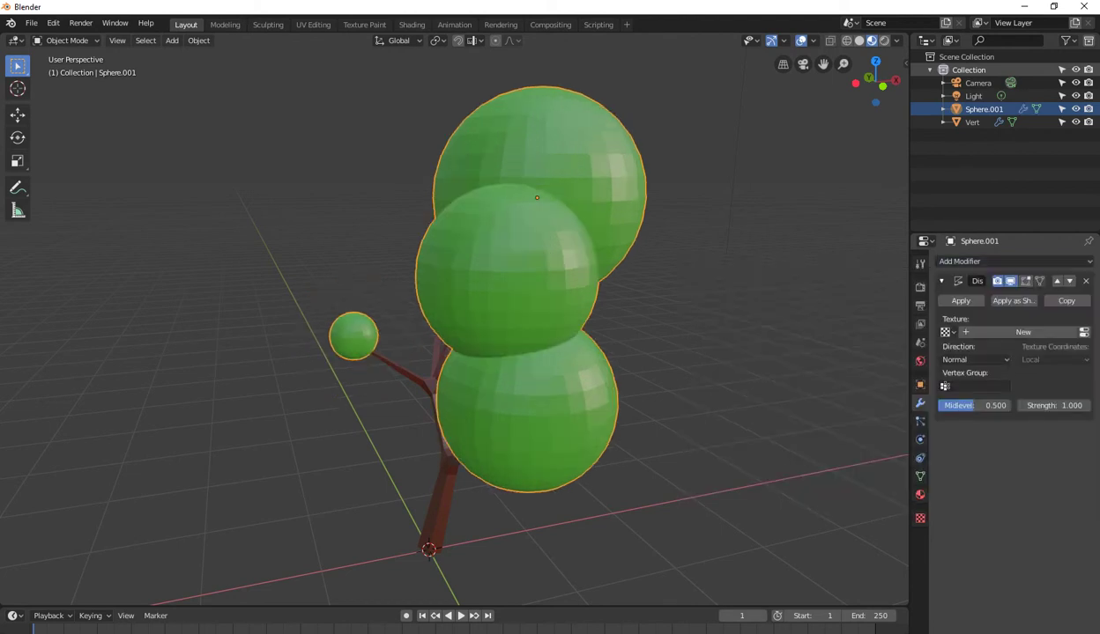
left_click(1023, 331)
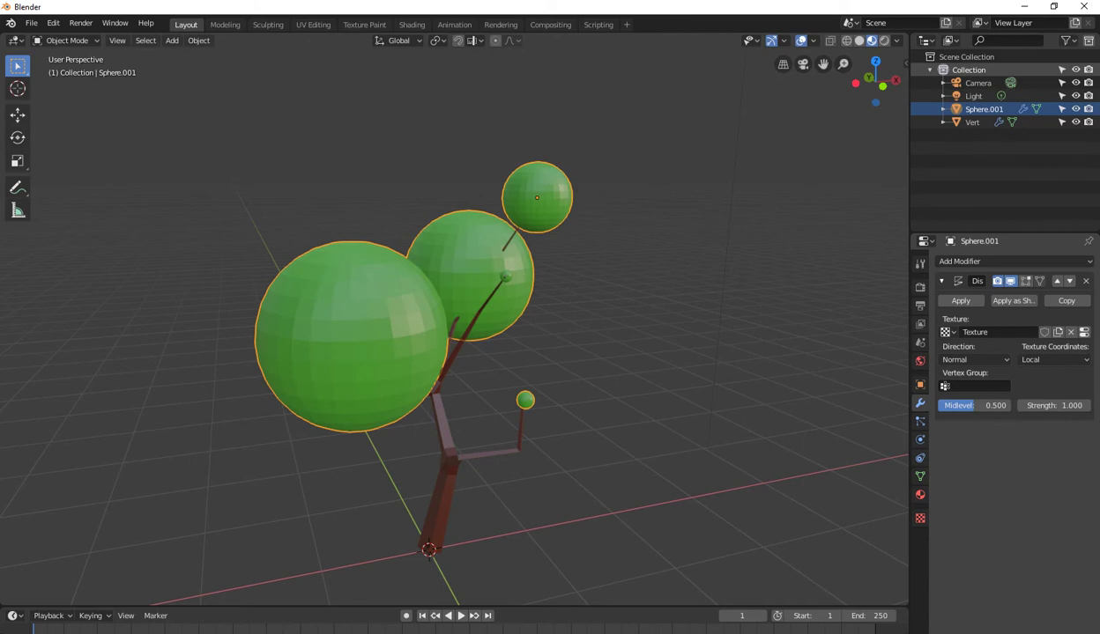
double_click(975, 332)
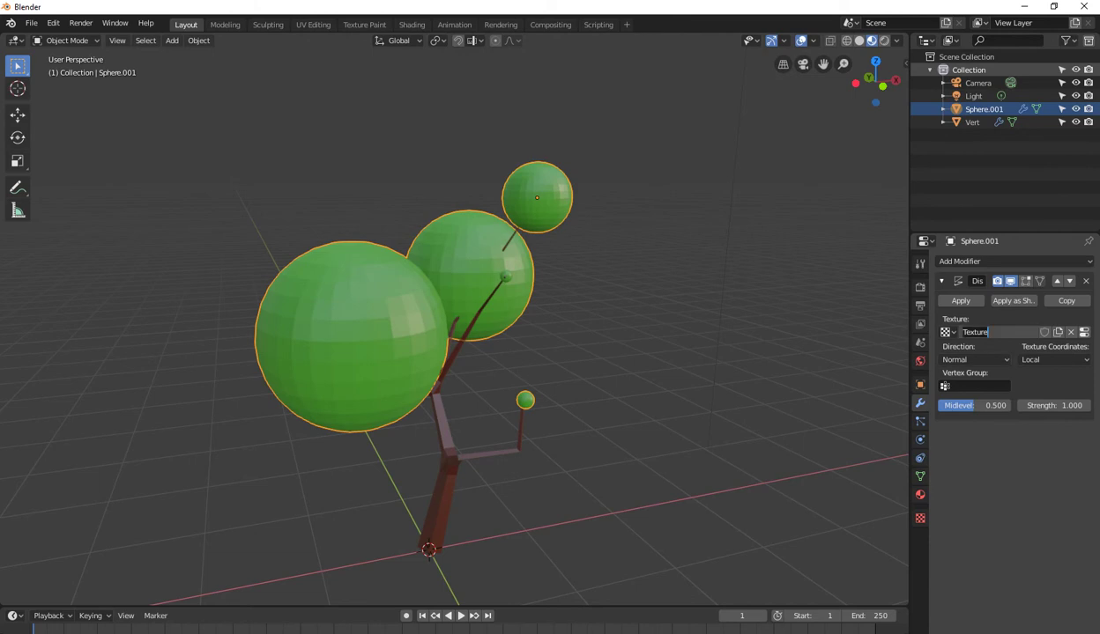
key("Return")
left_click(948, 332)
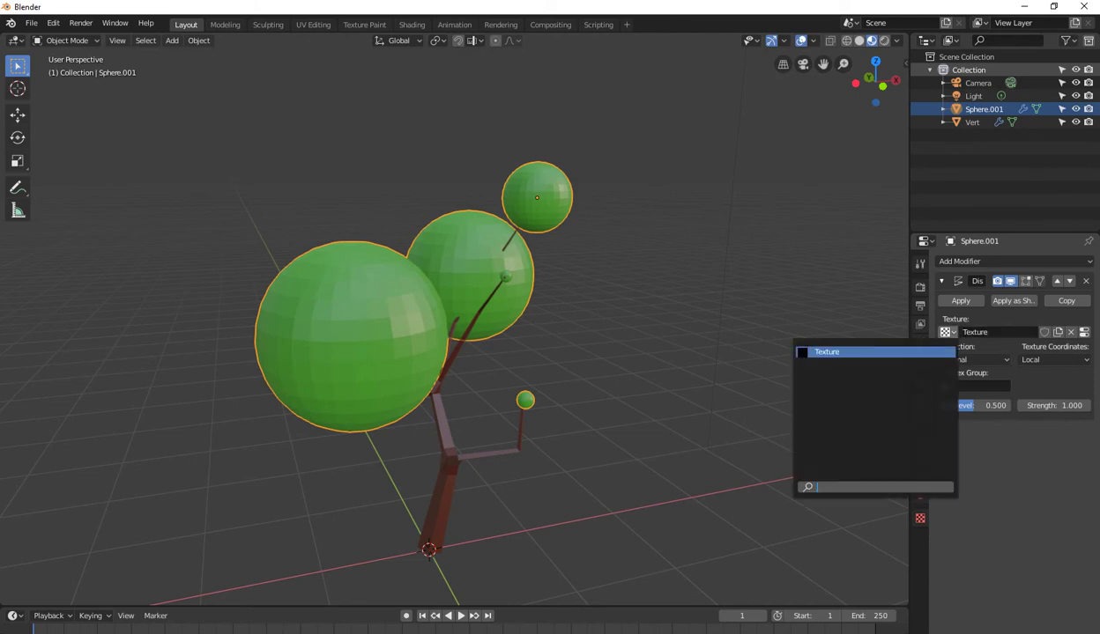
double_click(974, 332)
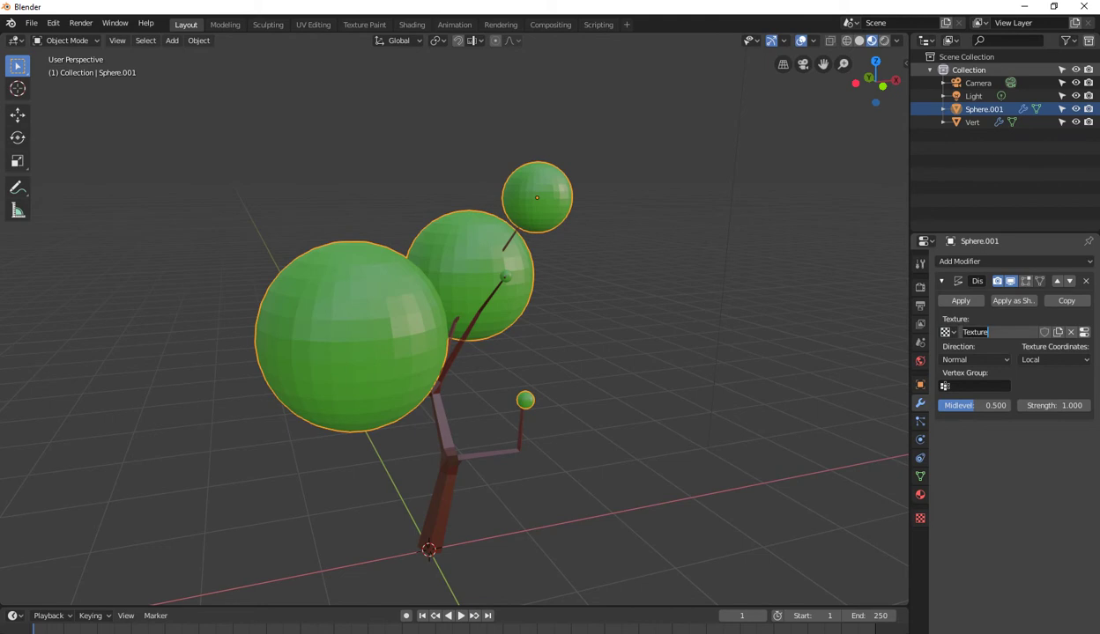
key("Return")
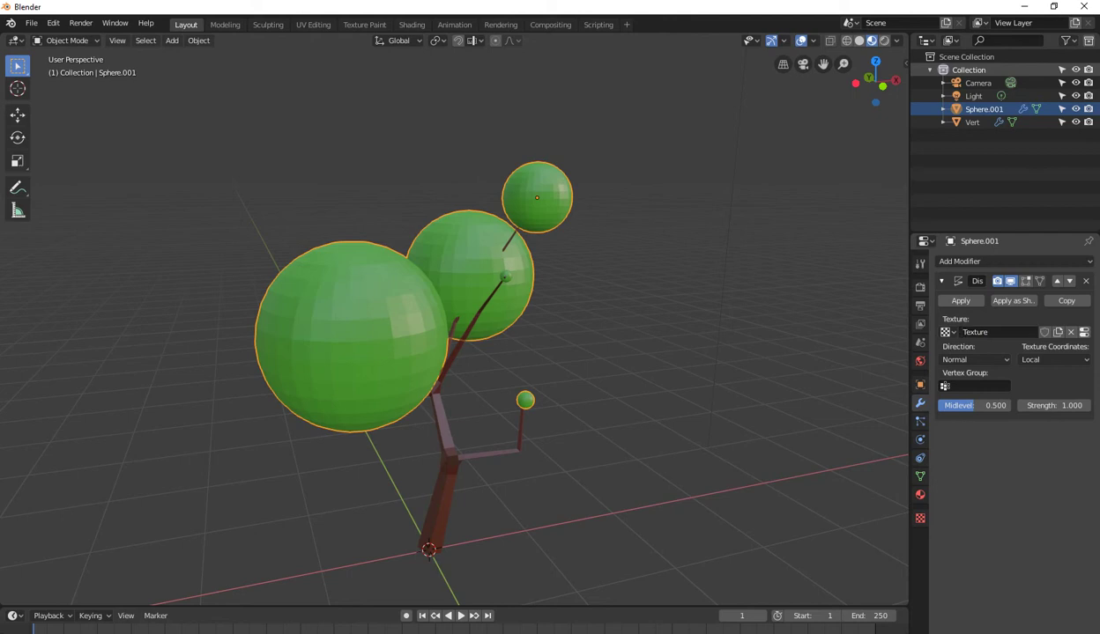
- Replace it with a fresh Displace modifier using new Texture.001 and show that texture's settings
left_click(961, 301)
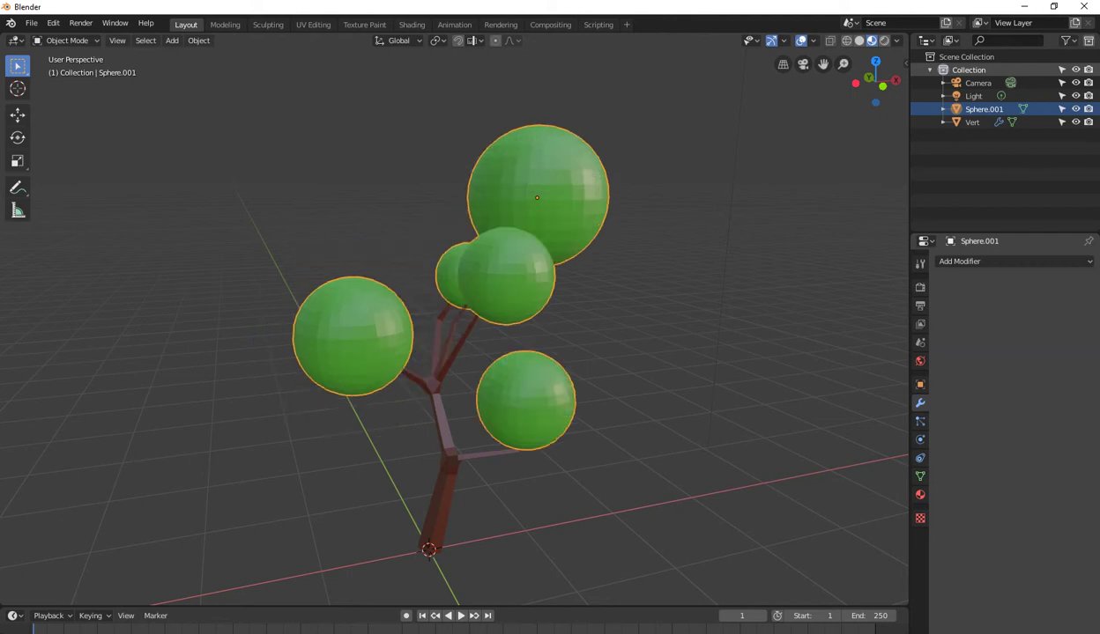
left_click(969, 261)
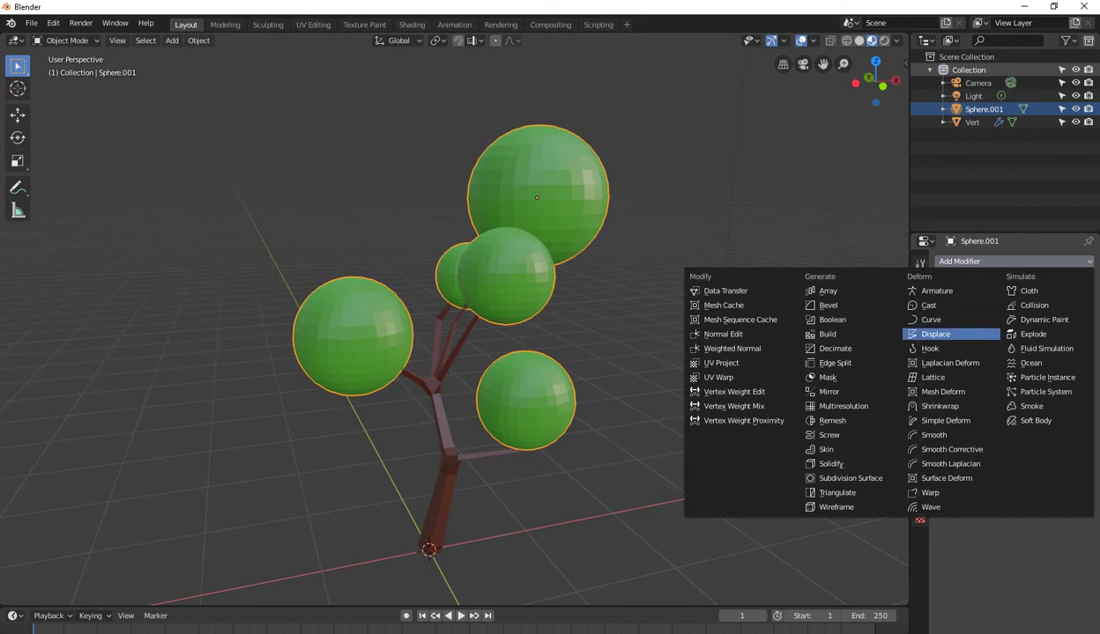
left_click(936, 334)
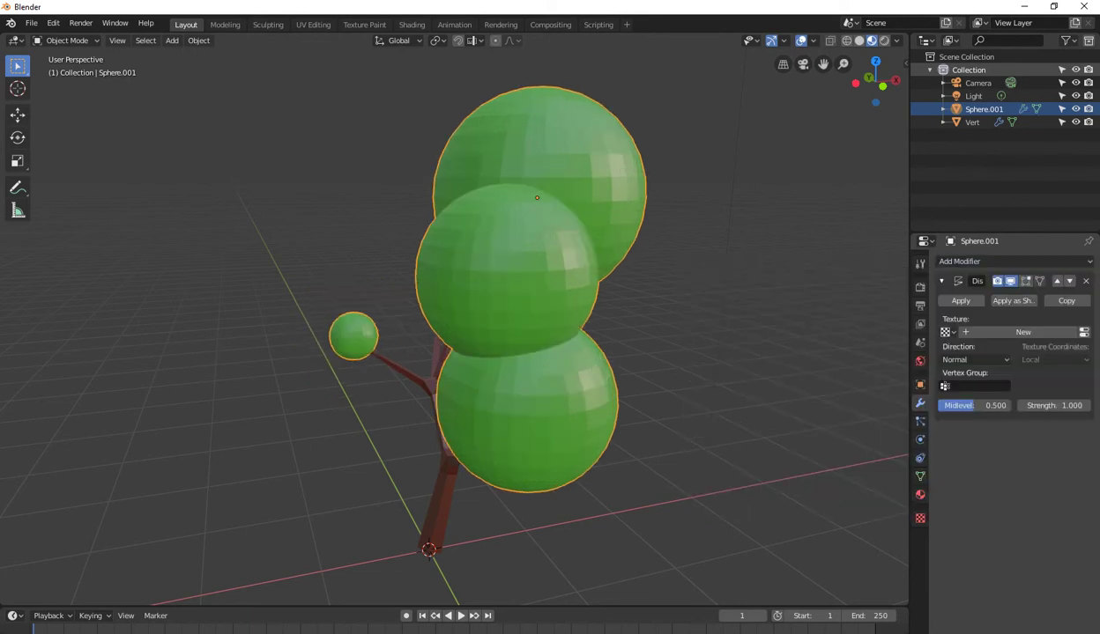
left_click(1023, 331)
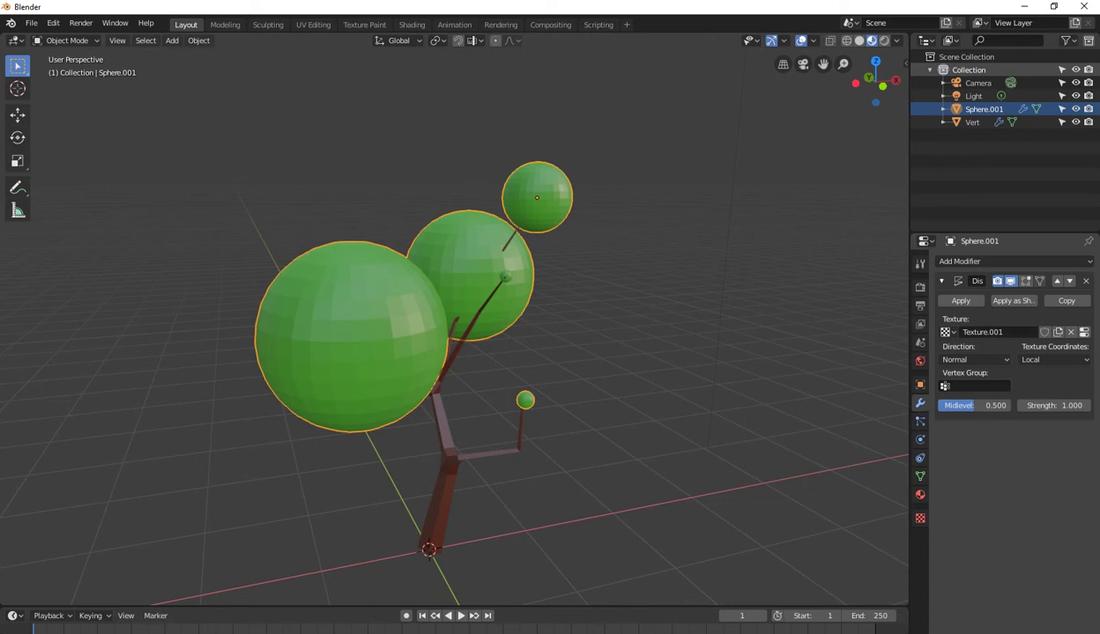
left_click(1084, 331)
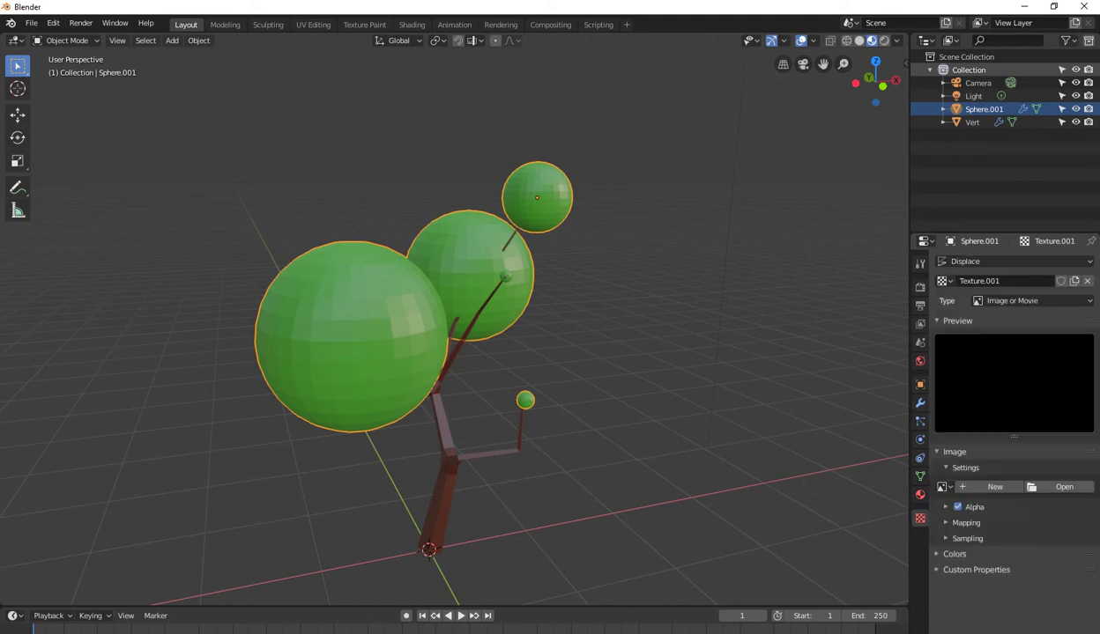
- Set Texture.001's type to Clouds and inspect the now lumpy foliage
left_click(1031, 301)
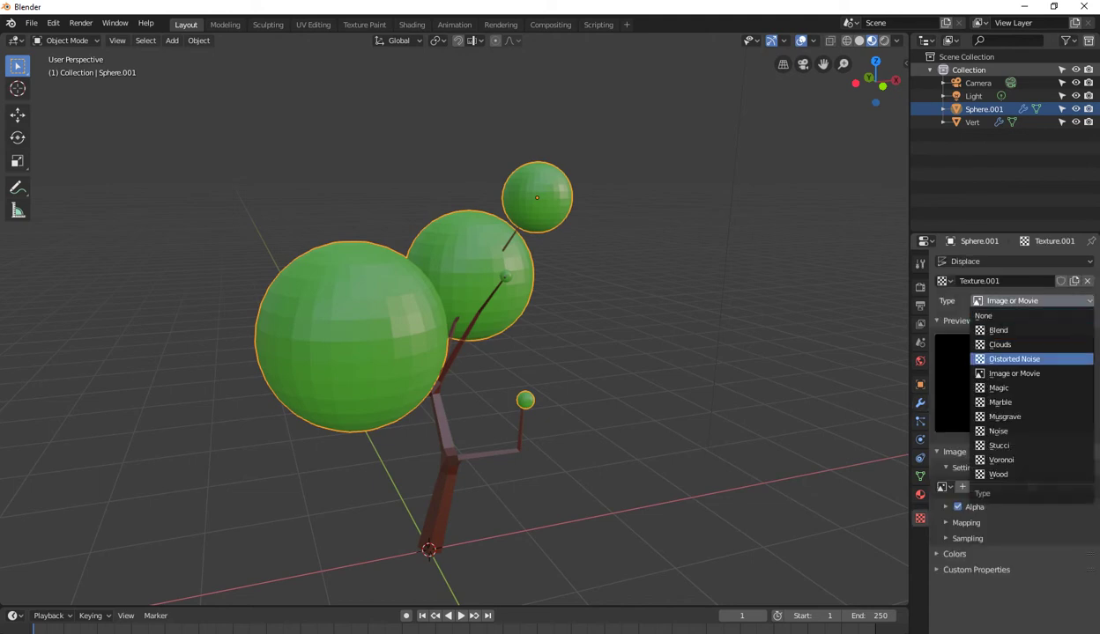
left_click(1031, 344)
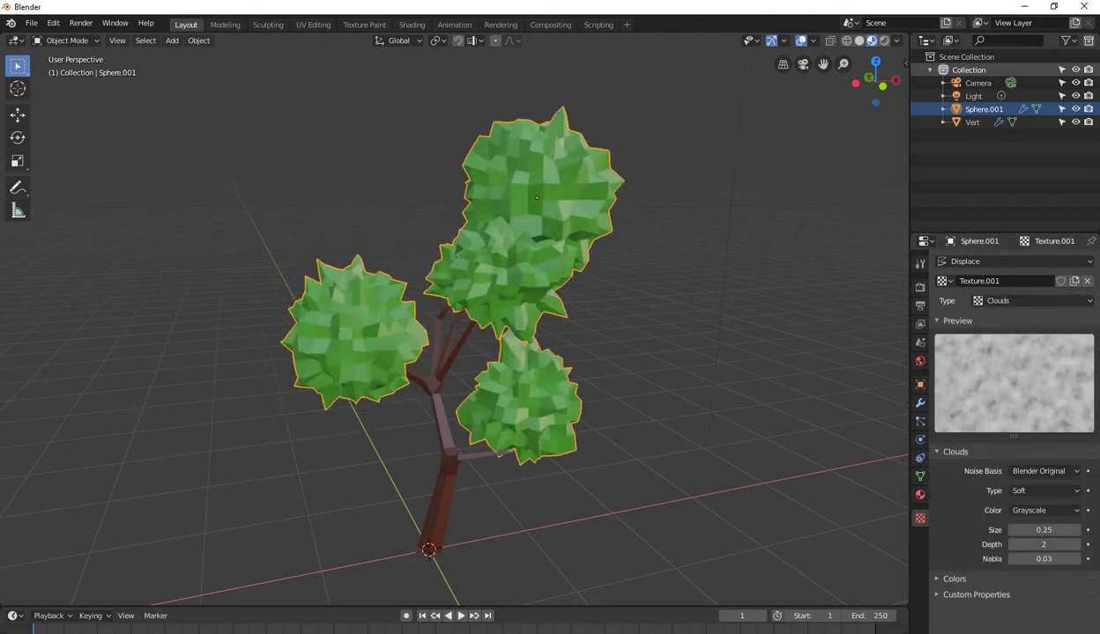
middle_click_drag(617, 352, 582, 353)
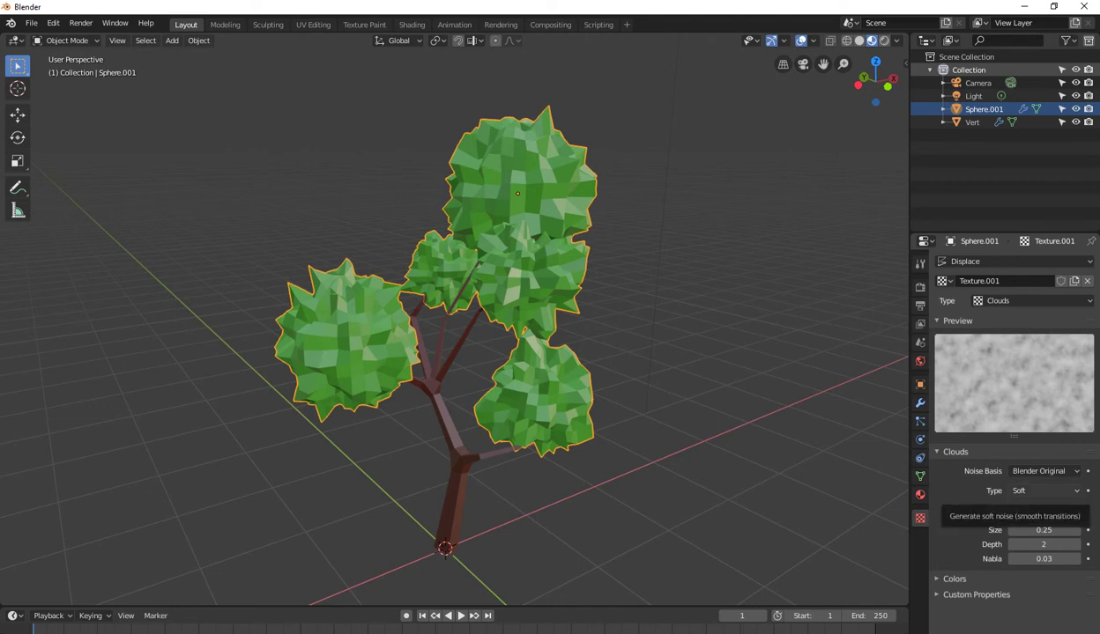
middle_click_drag(459, 353, 758, 353)
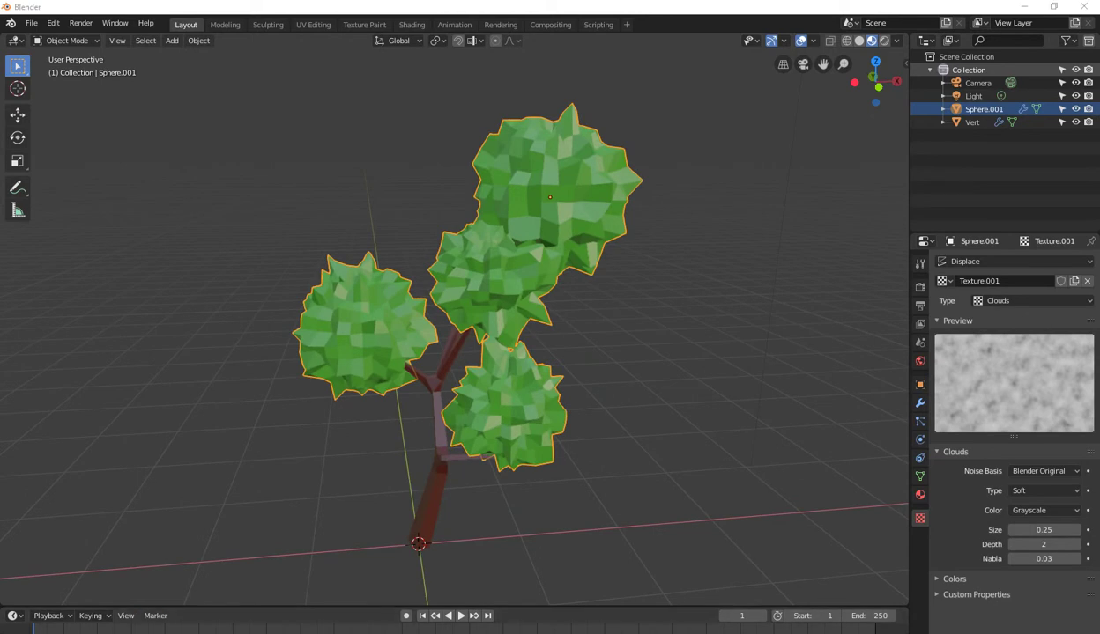
- Try a Displace strength of -1, then adjust it and start entering a new value
left_click(920, 403)
double_click(1054, 405)
type("-1")
key("Return")
mouse_move(1054, 405)
left_mouse_down()
mouse_move(978, 406)
mouse_move(1054, 405)
left_mouse_up()
left_click(1054, 405)
- Reset the Displace strength to 0, raise it via 0.2 to 0.3, and check from several angles
type("0")
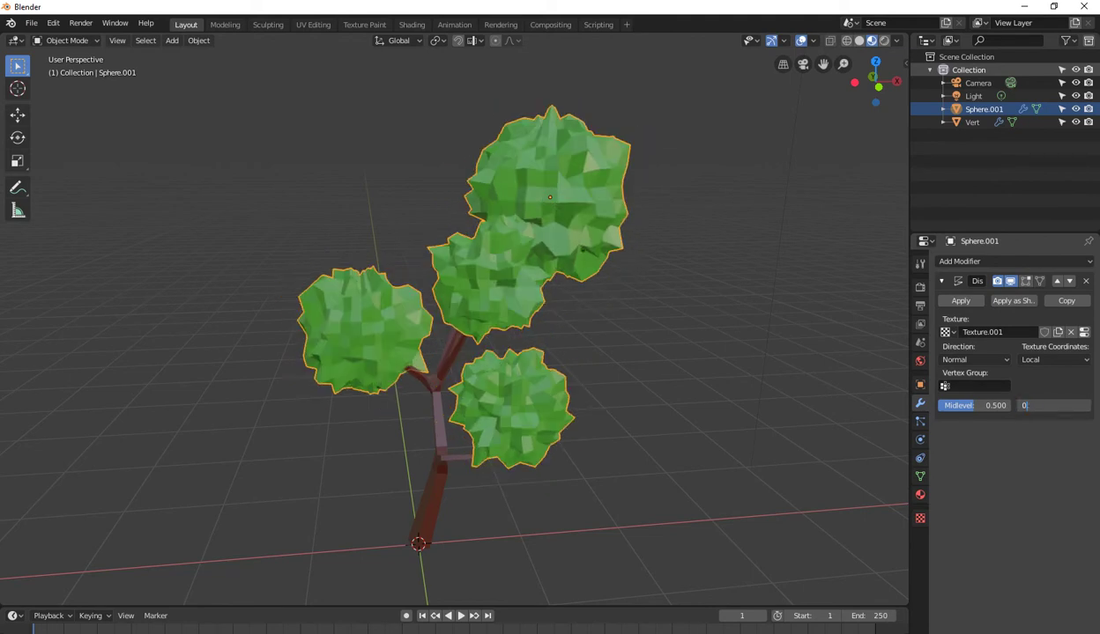
key("Return")
left_click_drag(1053, 406, 1069, 406)
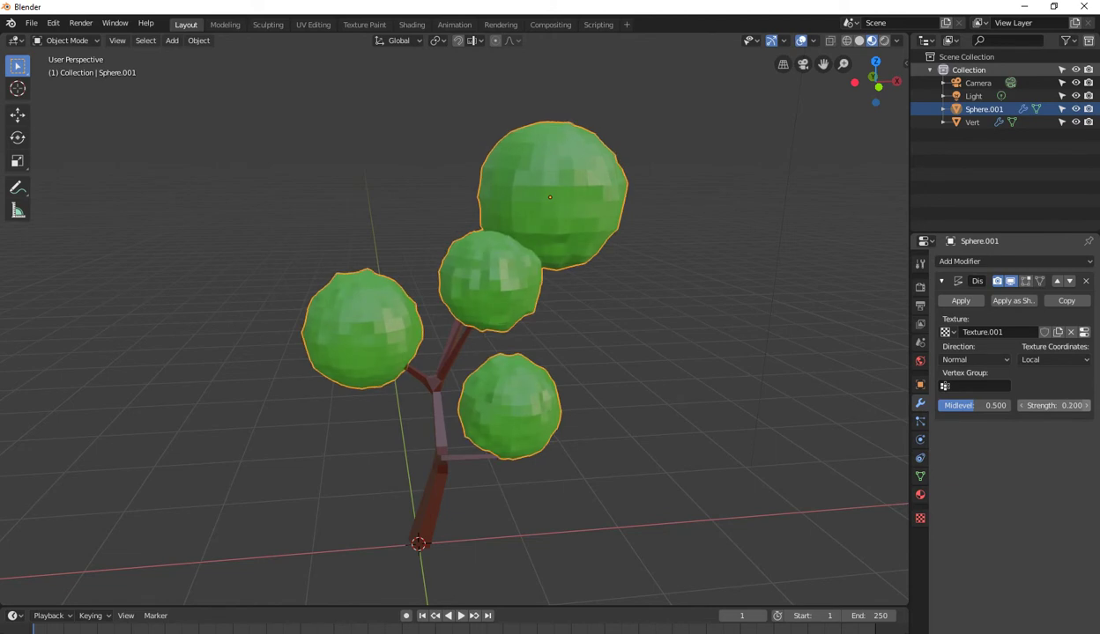
middle_click_drag(529, 396, 617, 388)
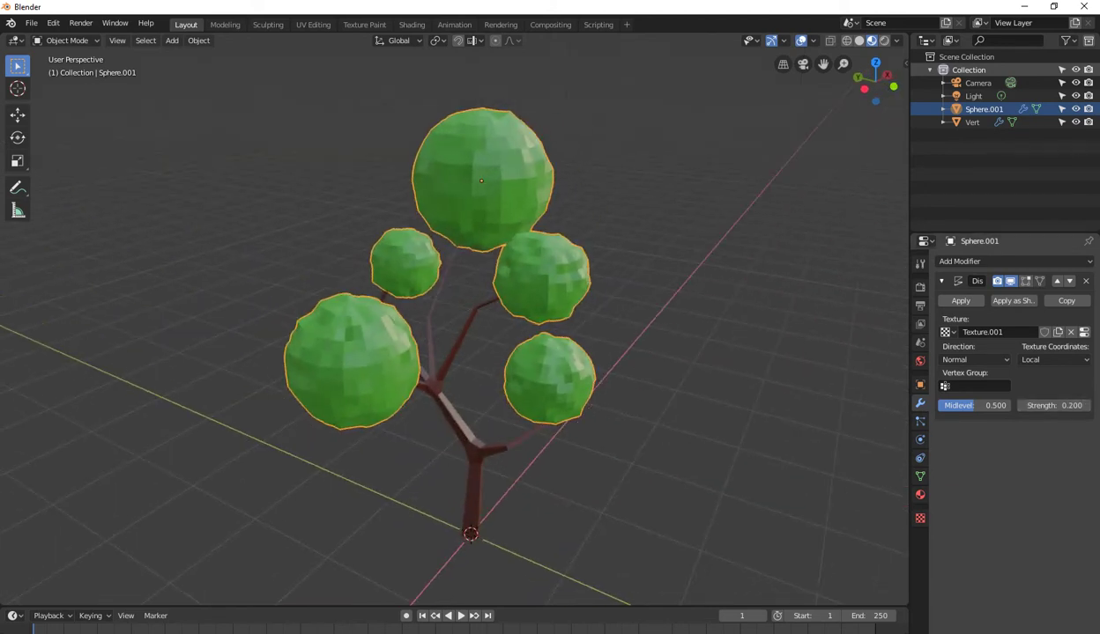
mouse_move(1054, 406)
left_mouse_down()
mouse_move(1075, 405)
mouse_move(1061, 405)
left_mouse_up()
middle_click_drag(529, 352, 599, 353)
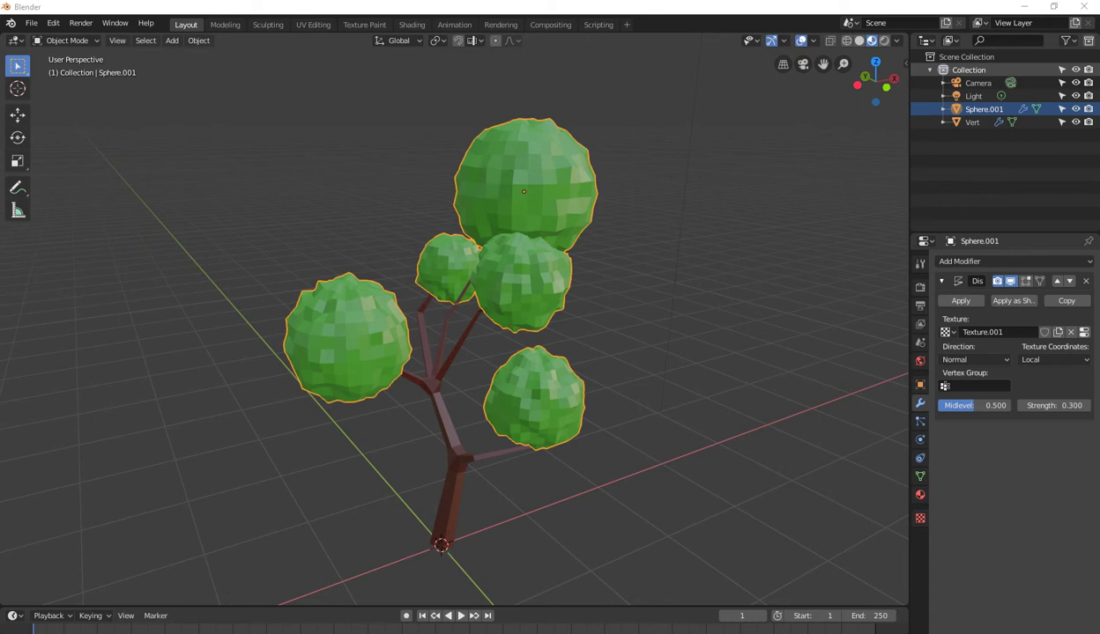
middle_click_drag(546, 352, 445, 357)
- Briefly enter Edit Mode on the trunk and return it to Object Mode
left_click(469, 467)
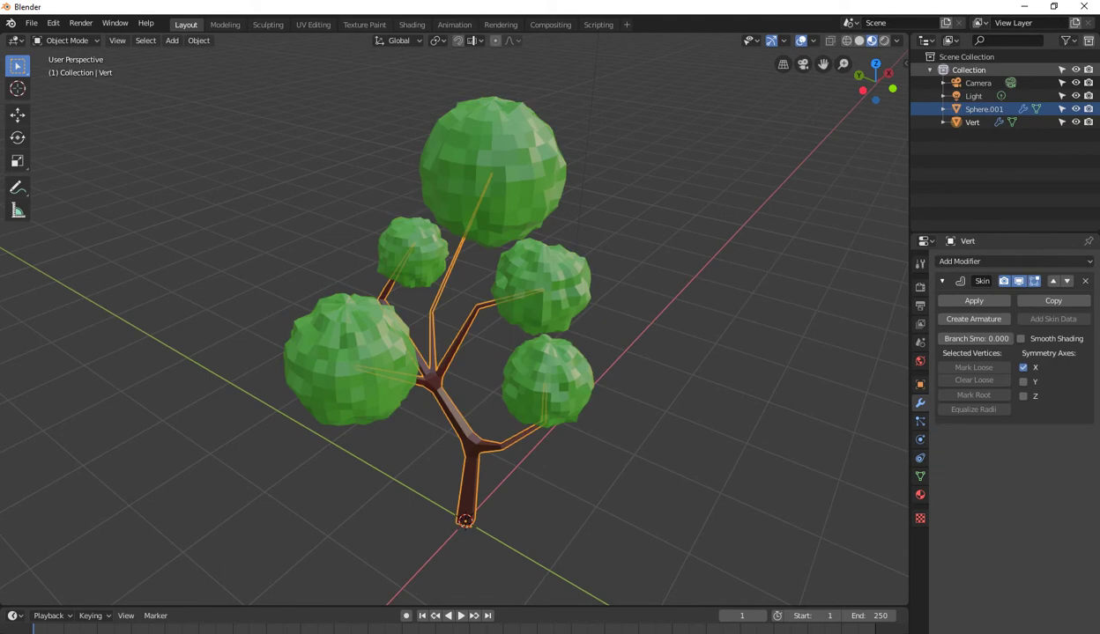
key("Tab")
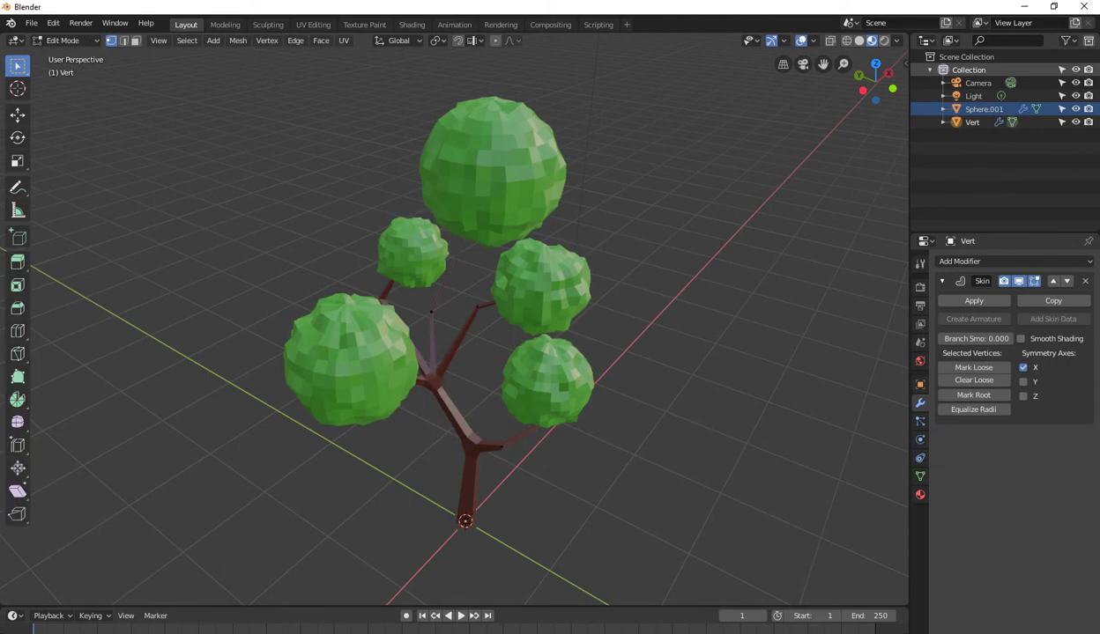
left_click(431, 312)
key("Tab")
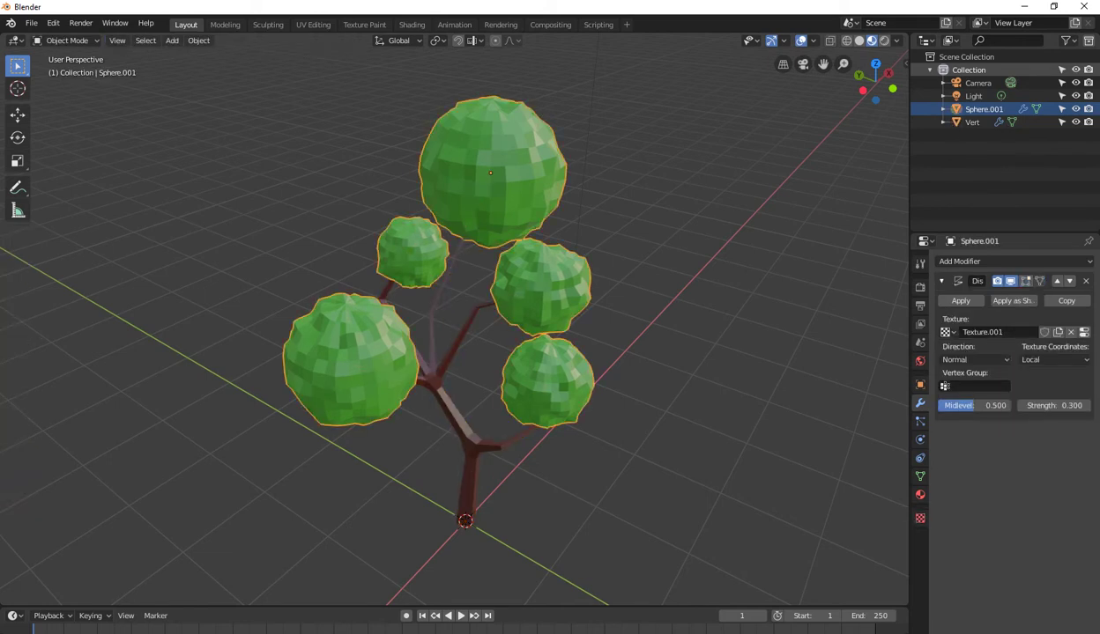
- Put the foliage in Edit Mode and box-select every vertex of the left sphere
key("Tab")
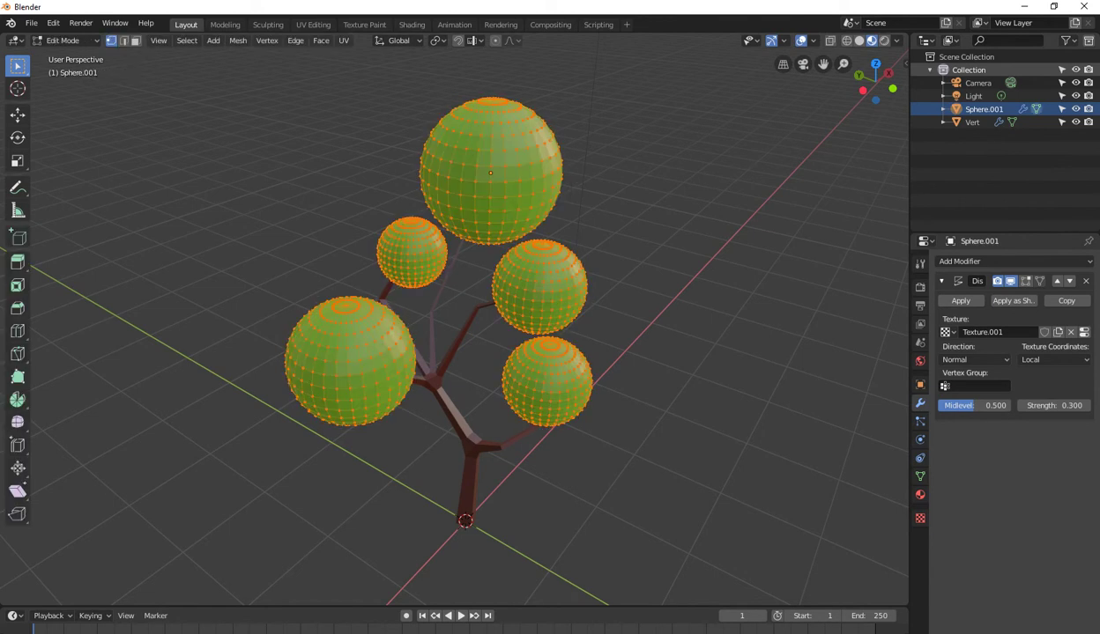
left_click(353, 333)
key("a")
key("alt+a")
mouse_move(458, 335)
middle_mouse_down()
mouse_move(480, 326)
mouse_move(537, 340)
middle_mouse_up()
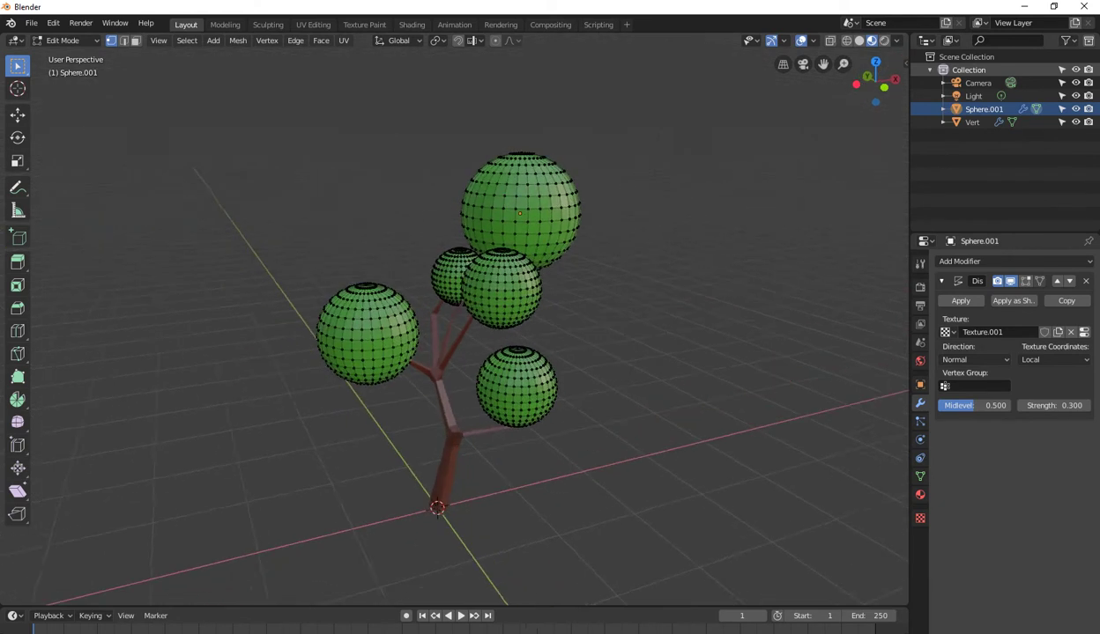
left_click_drag(275, 250, 420, 394)
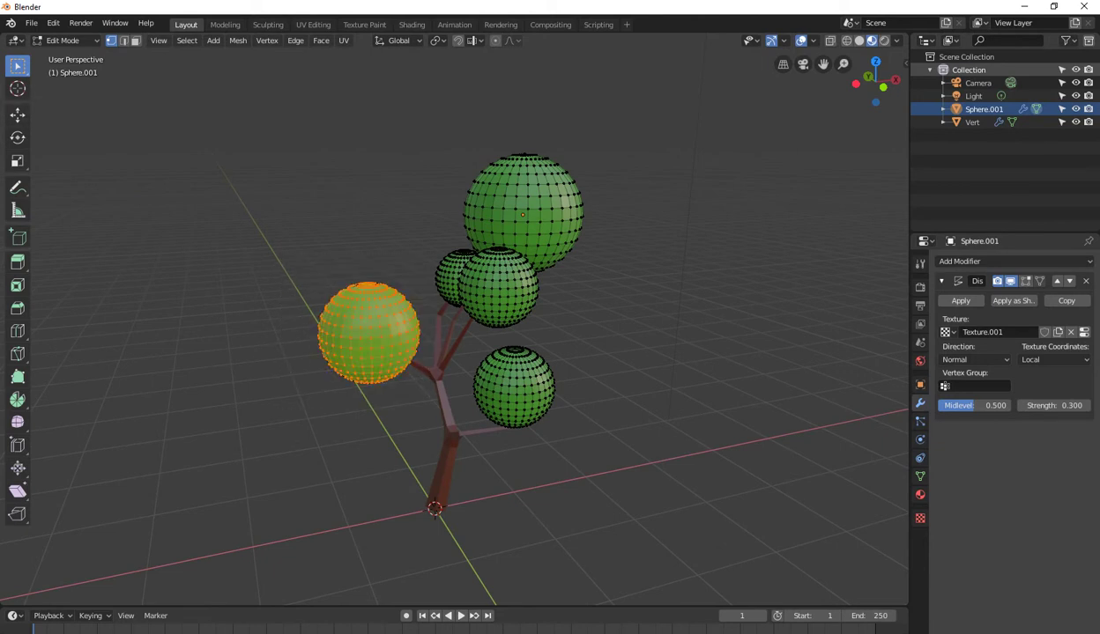
middle_click_drag(493, 335, 564, 344)
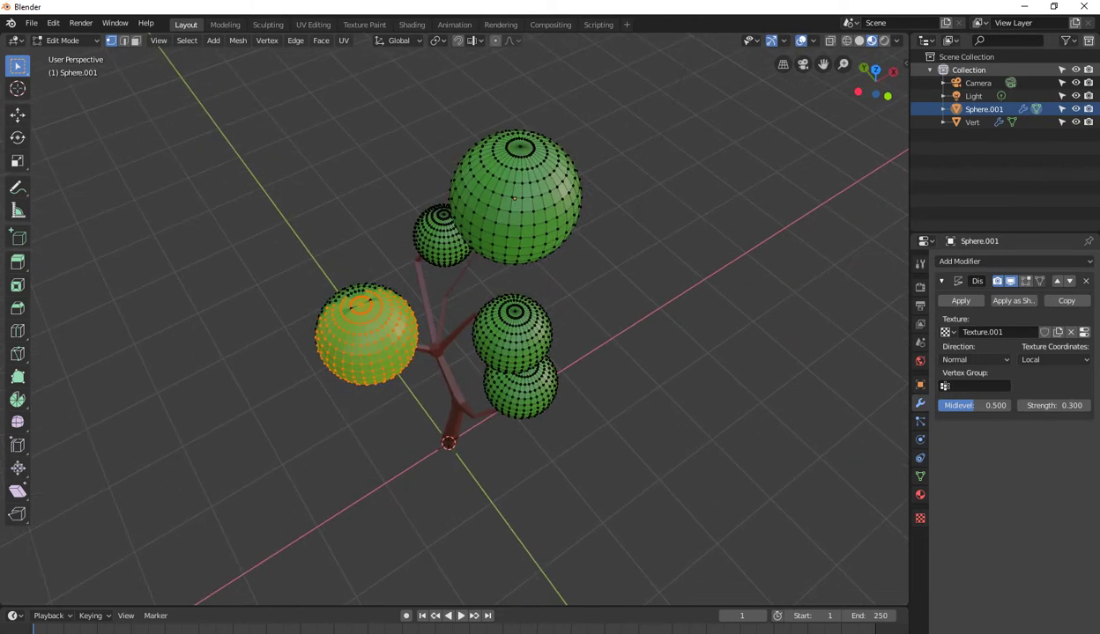
- Switch to see-through wireframe display and box-select the left leaf sphere's vertices
key("shift+z")
left_click_drag(283, 263, 411, 410)
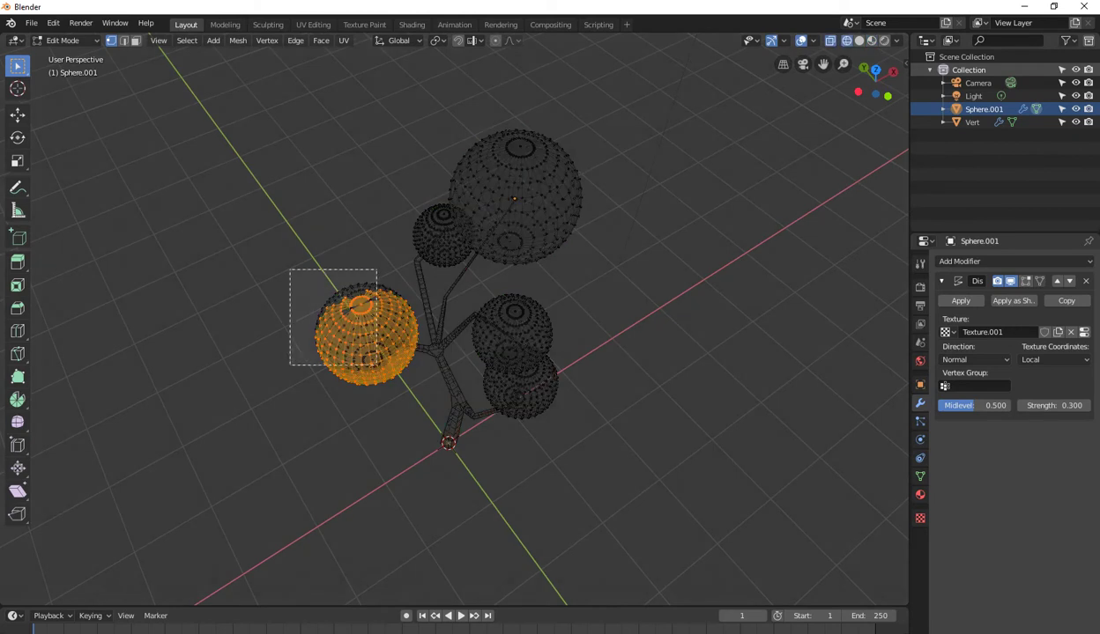
middle_click_drag(454, 326, 546, 344)
key("alt+a")
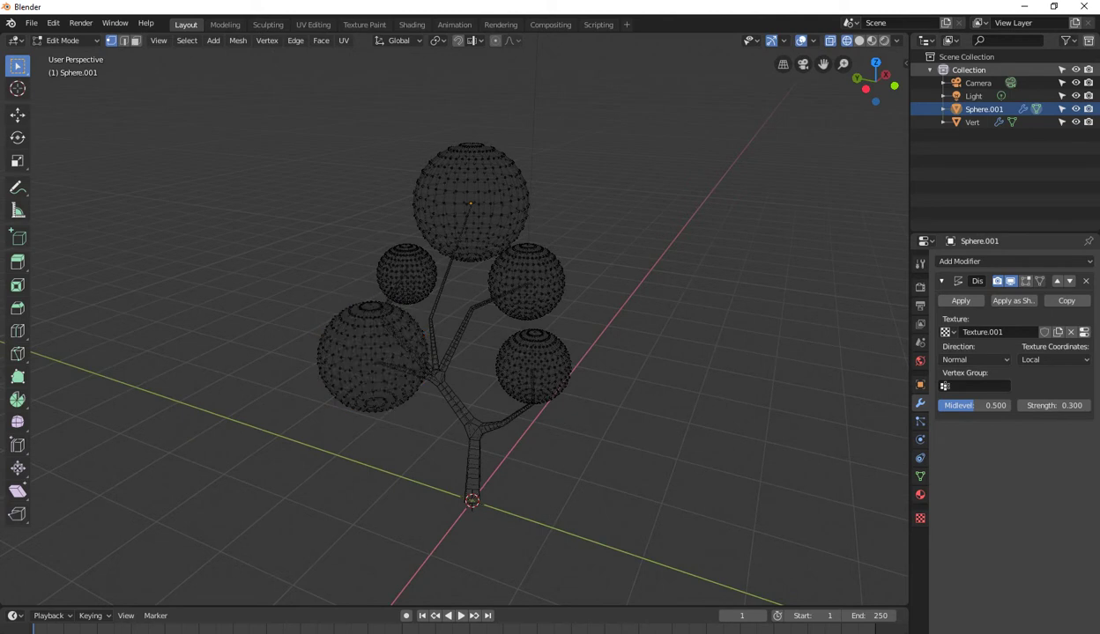
left_click_drag(284, 287, 318, 360)
middle_click_drag(319, 360, 387, 363)
left_click_drag(294, 250, 420, 410)
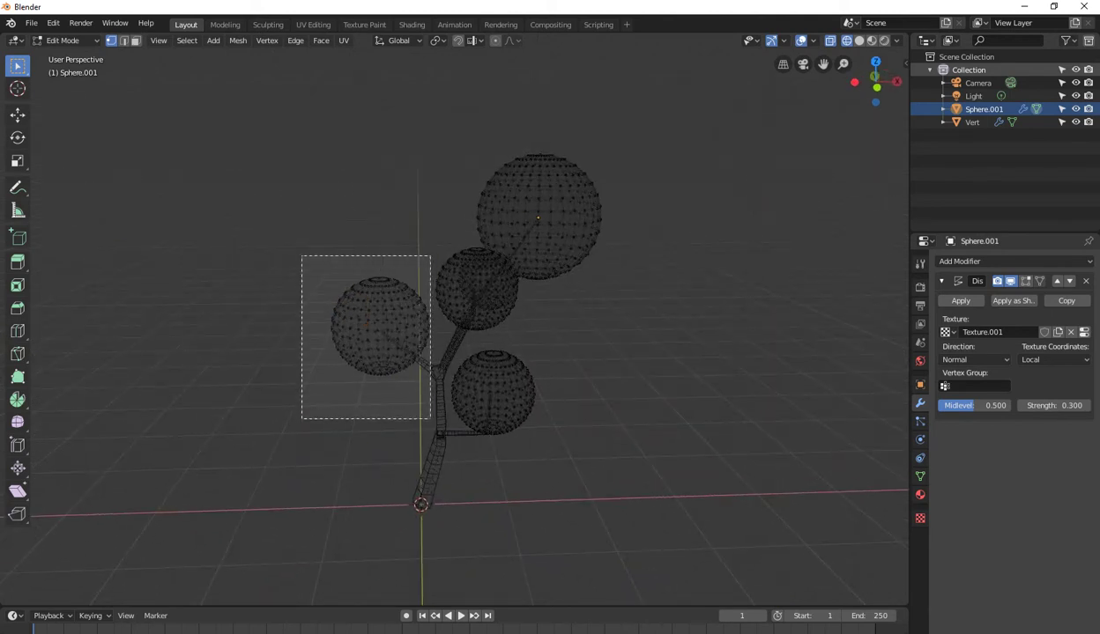
middle_click_drag(420, 410, 481, 362)
- Duplicate the left leaf sphere and move the copy into the centre of the canopy
key("g")
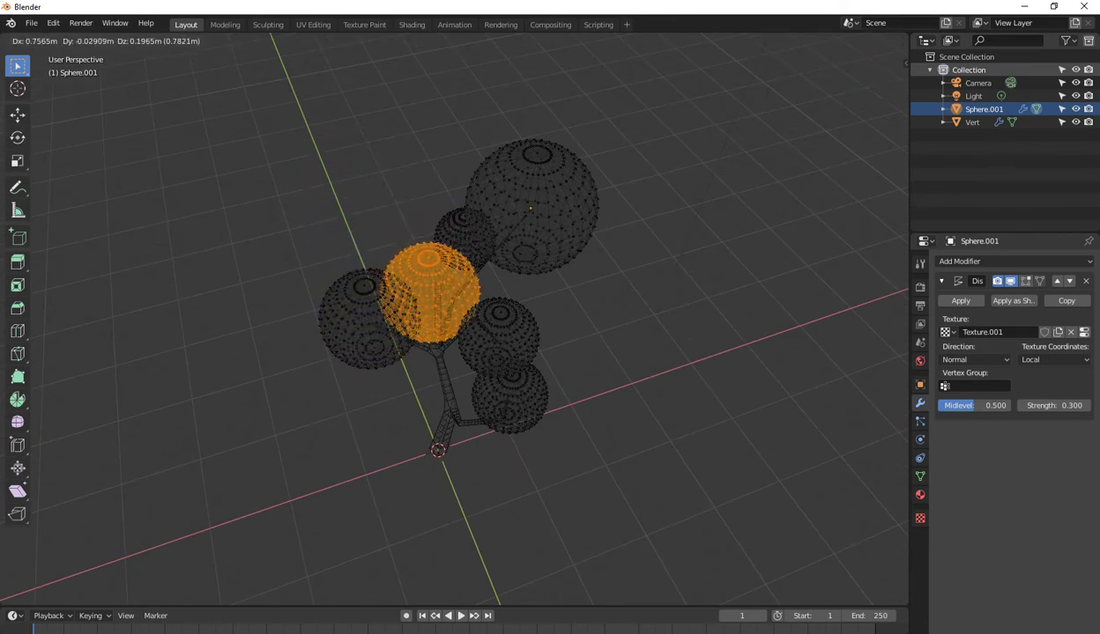
key("Return")
middle_click_drag(529, 264, 449, 242)
key("g")
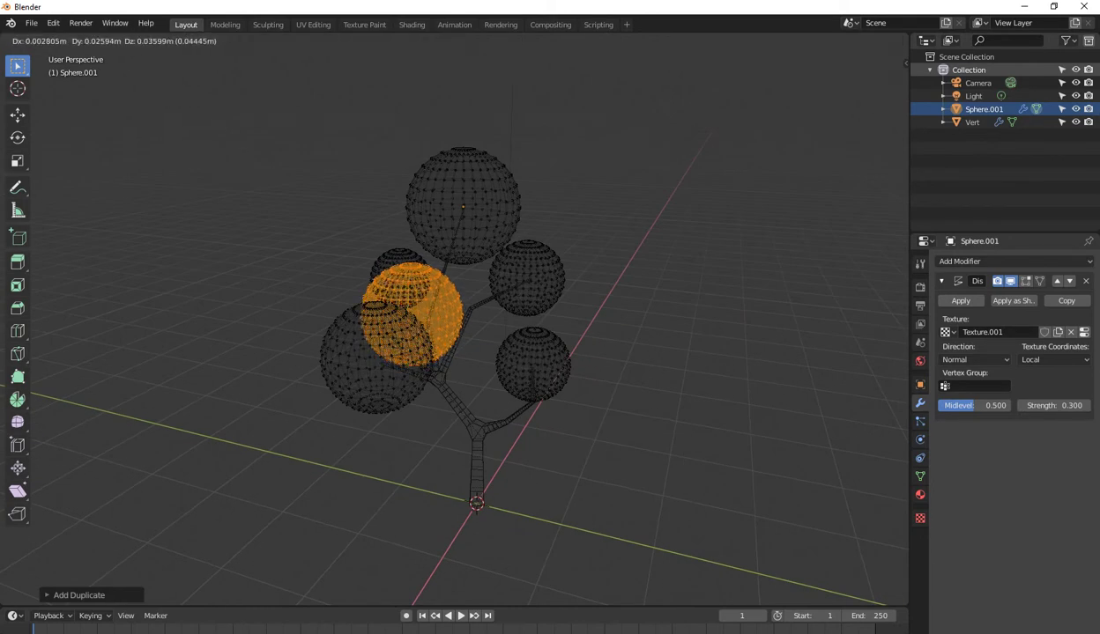
key("Return")
- Scale the duplicate to fill the gap between branches and return to Object Mode
mouse_move(529, 352)
middle_mouse_down()
mouse_move(529, 415)
mouse_move(555, 264)
mouse_move(558, 45)
middle_mouse_up()
key("s")
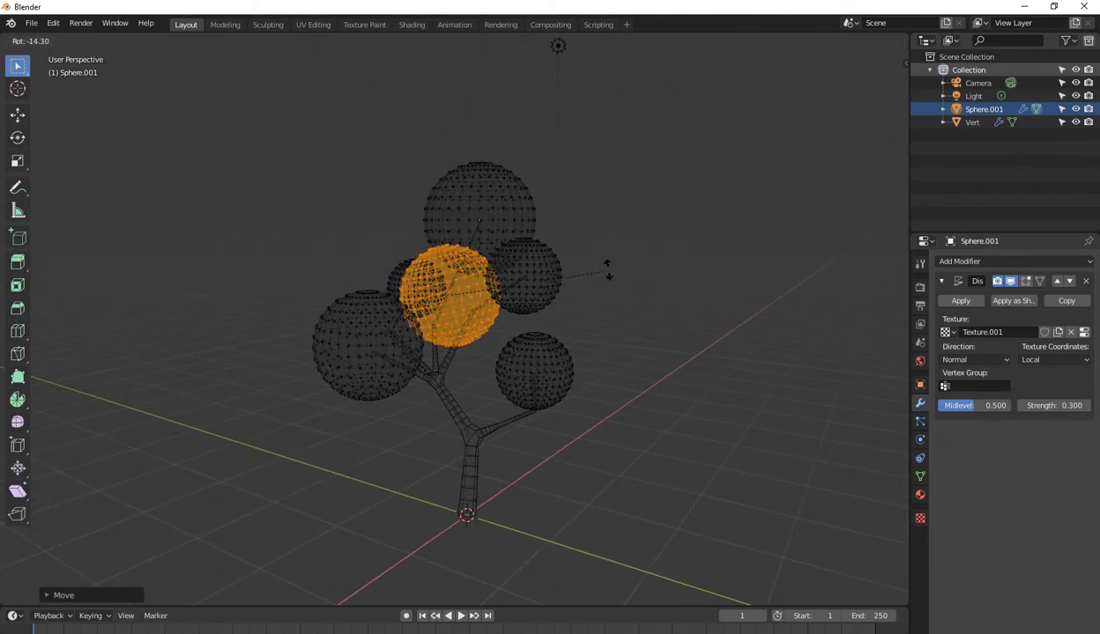
left_click(558, 45)
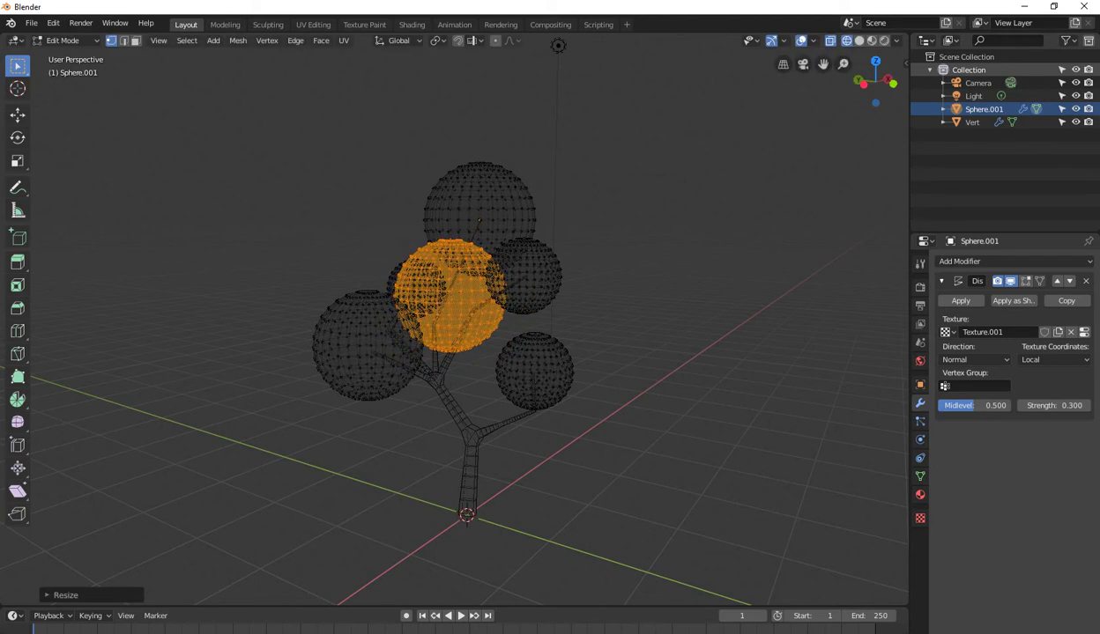
middle_click_drag(558, 45, 493, 53)
key("Tab")
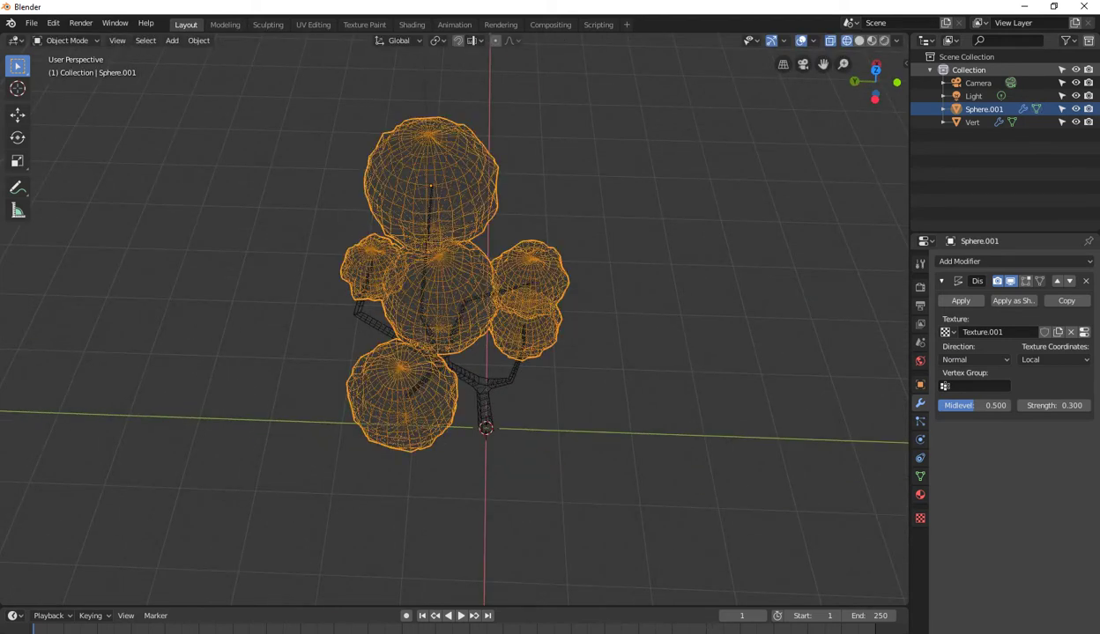
- Switch to Material Preview shading and select the foliage object Sphere.001
key("shift+z")
mouse_move(458, 291)
middle_mouse_down()
mouse_move(600, 282)
mouse_move(617, 370)
mouse_move(551, 328)
middle_mouse_up()
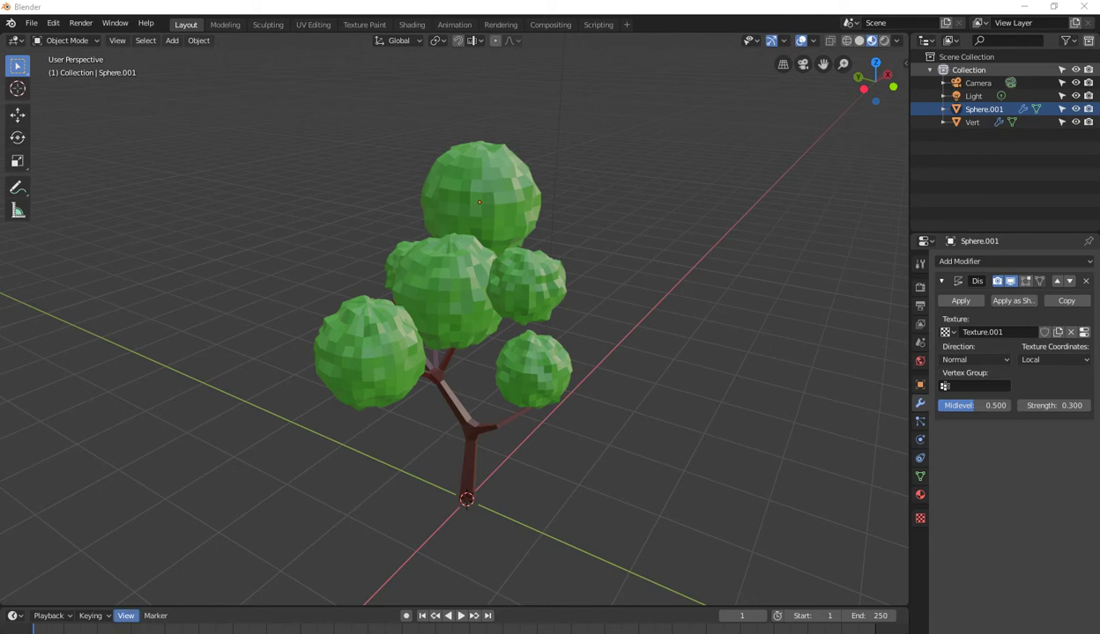
left_click(527, 283)
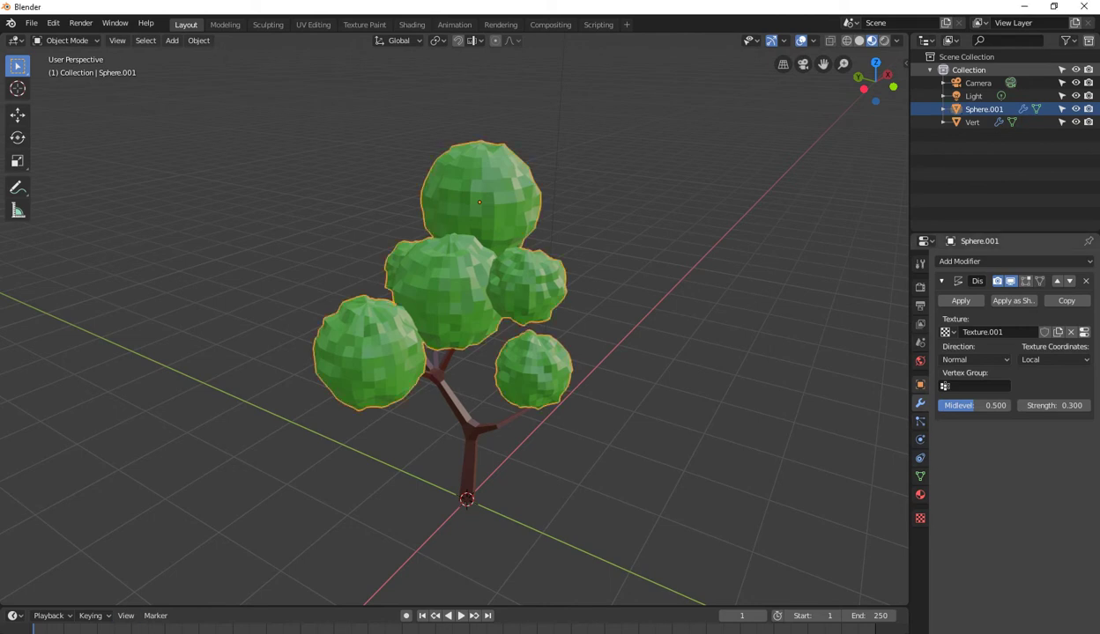
- Check the World, Material and Mesh settings, then bring up the foliage's Add Modifier list
left_click(920, 361)
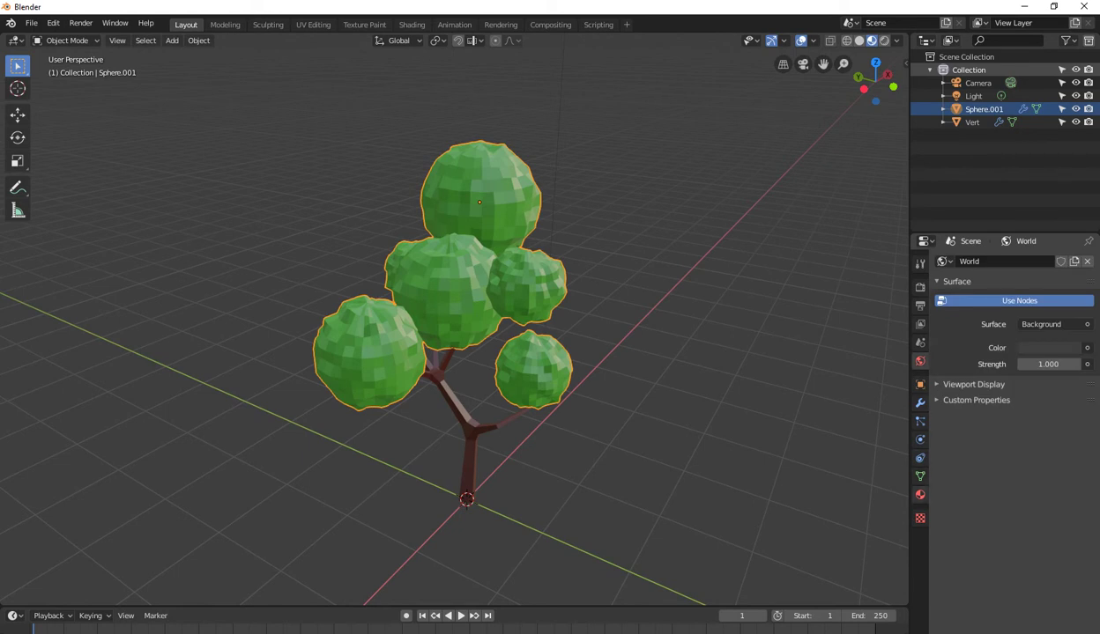
left_click(920, 494)
left_click(920, 476)
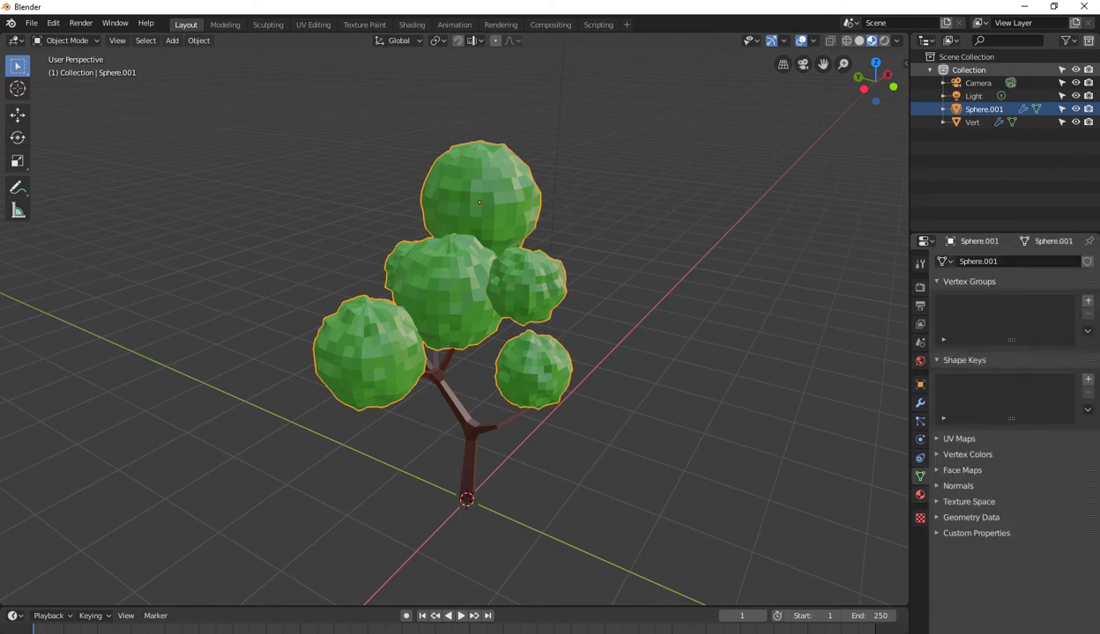
left_click(920, 403)
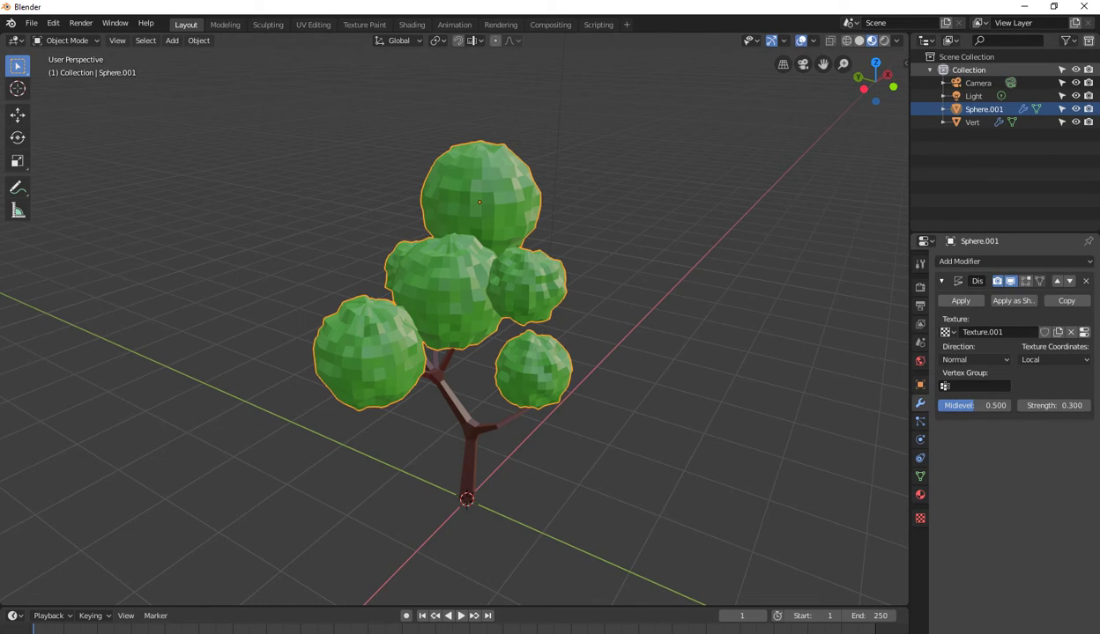
left_click(969, 261)
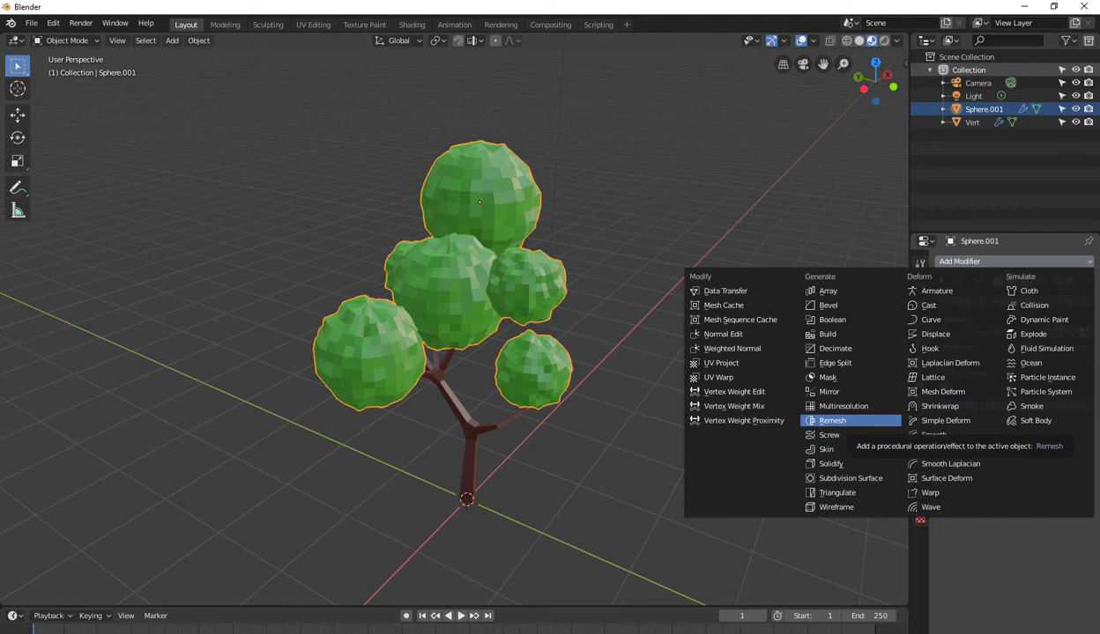
- Add a Remesh modifier to the foliage and try Global displacement texture coordinates
left_click(832, 420)
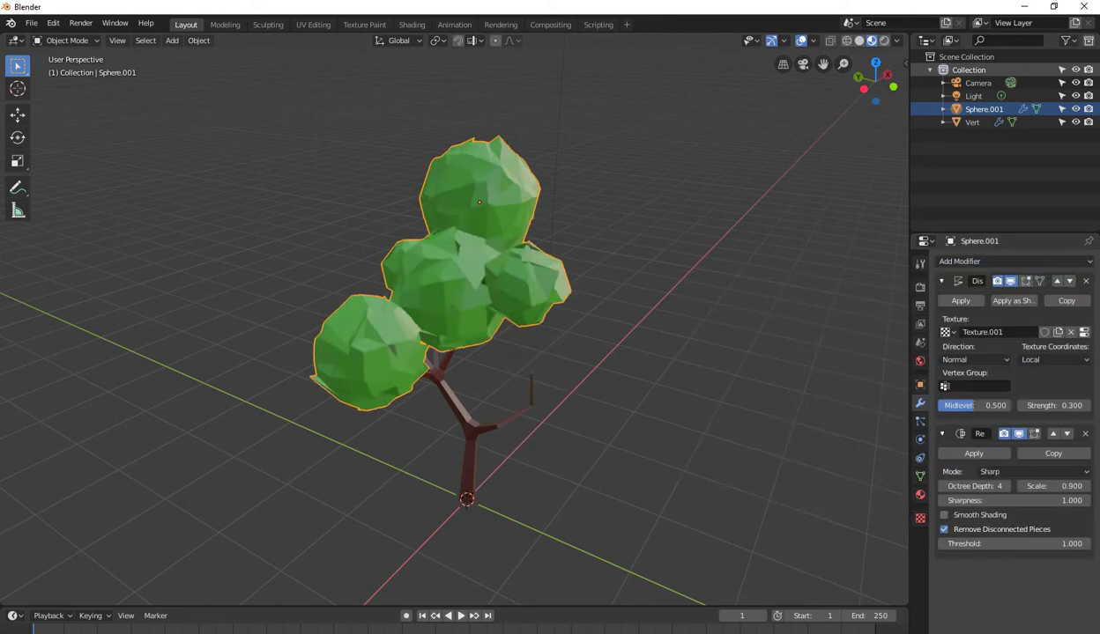
middle_click_drag(529, 352, 617, 348)
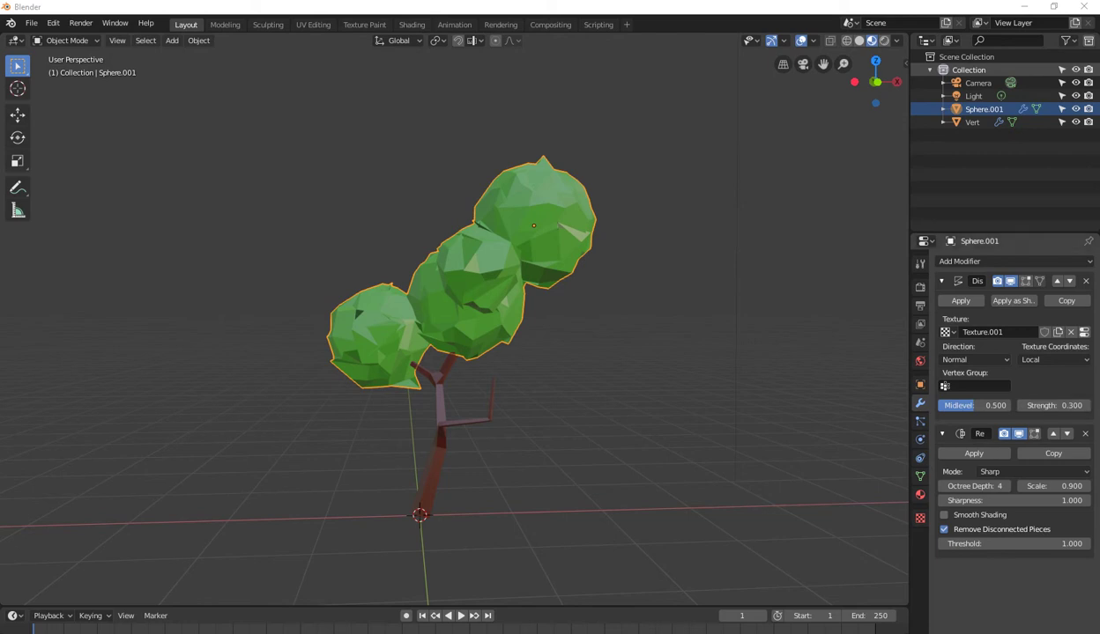
left_click(1054, 359)
left_click(1005, 388)
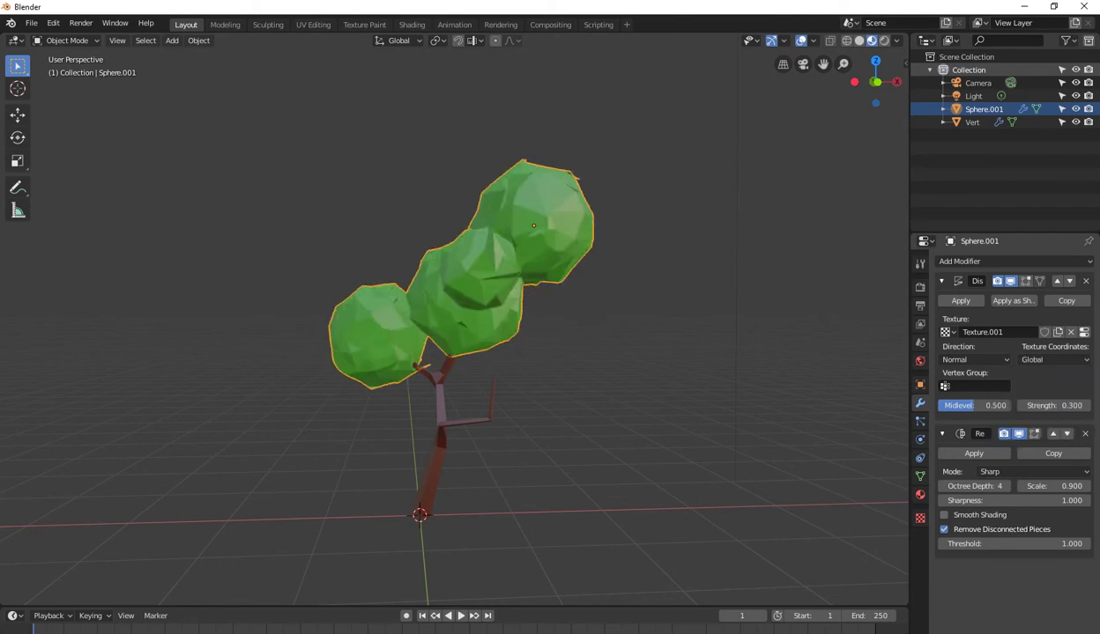
- Switch the Displace texture coordinates through Object and finally to UV
left_click(1054, 360)
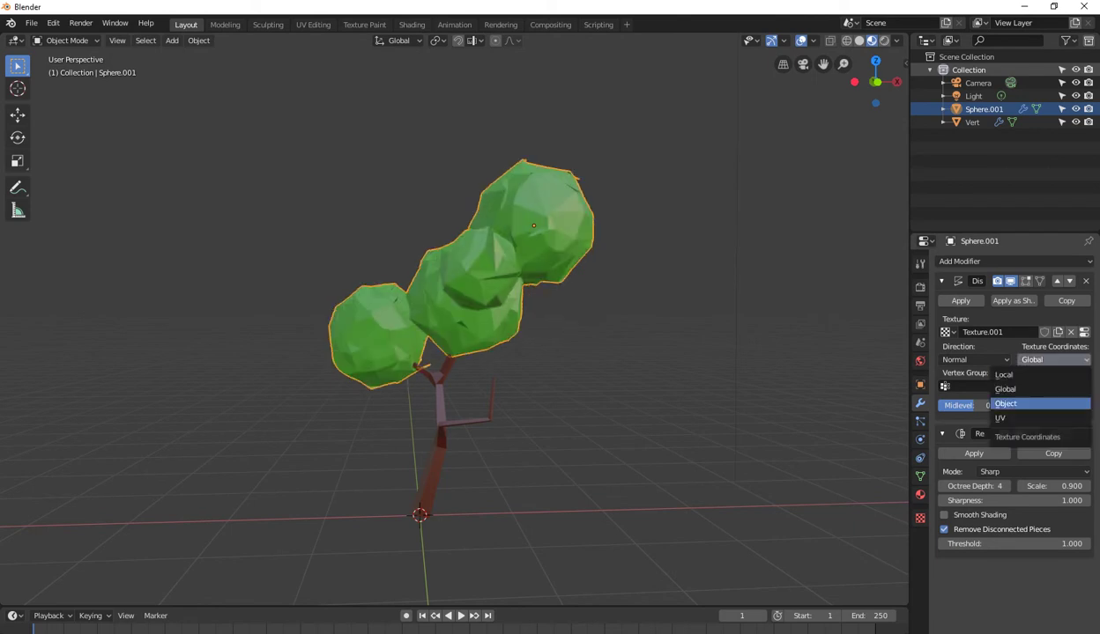
left_click(1005, 401)
middle_click_drag(529, 352, 459, 344)
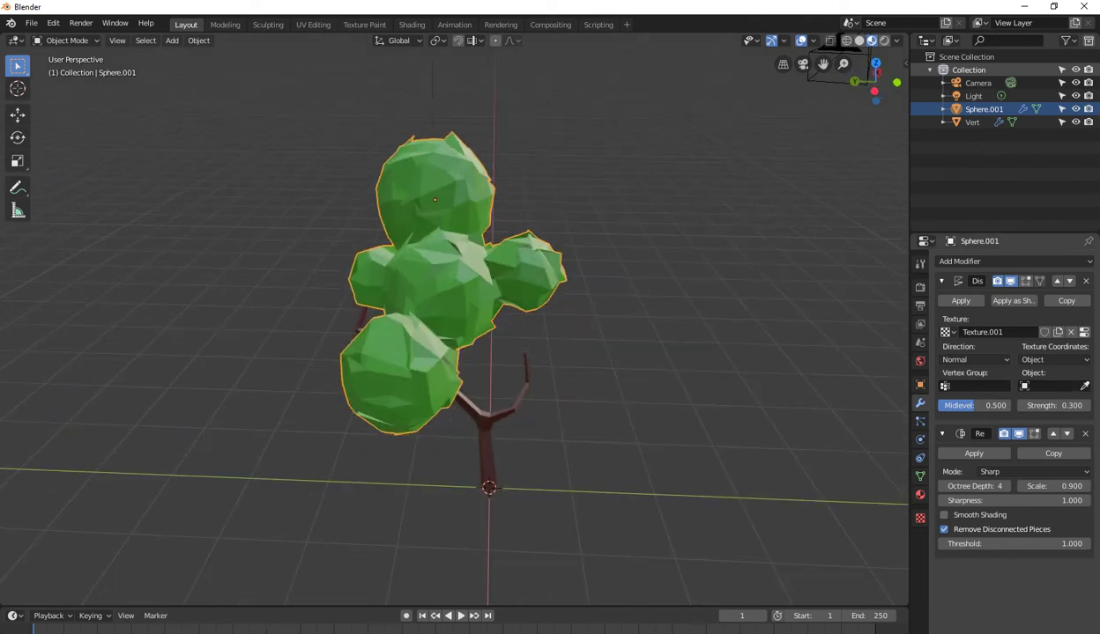
left_click(1054, 359)
left_click(1004, 418)
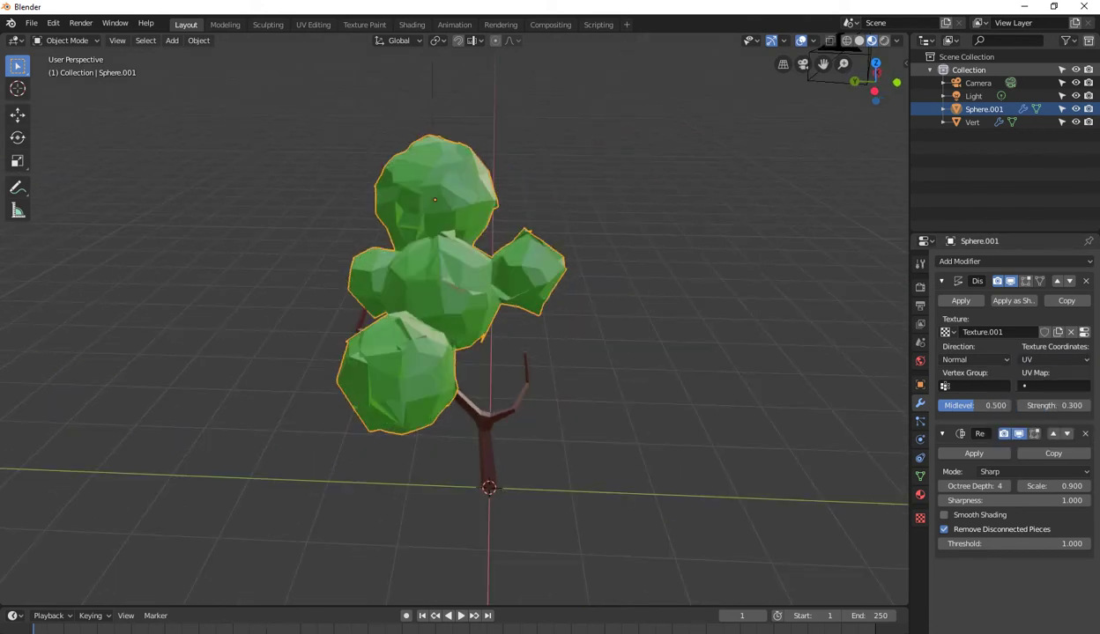
middle_click_drag(528, 353, 493, 352)
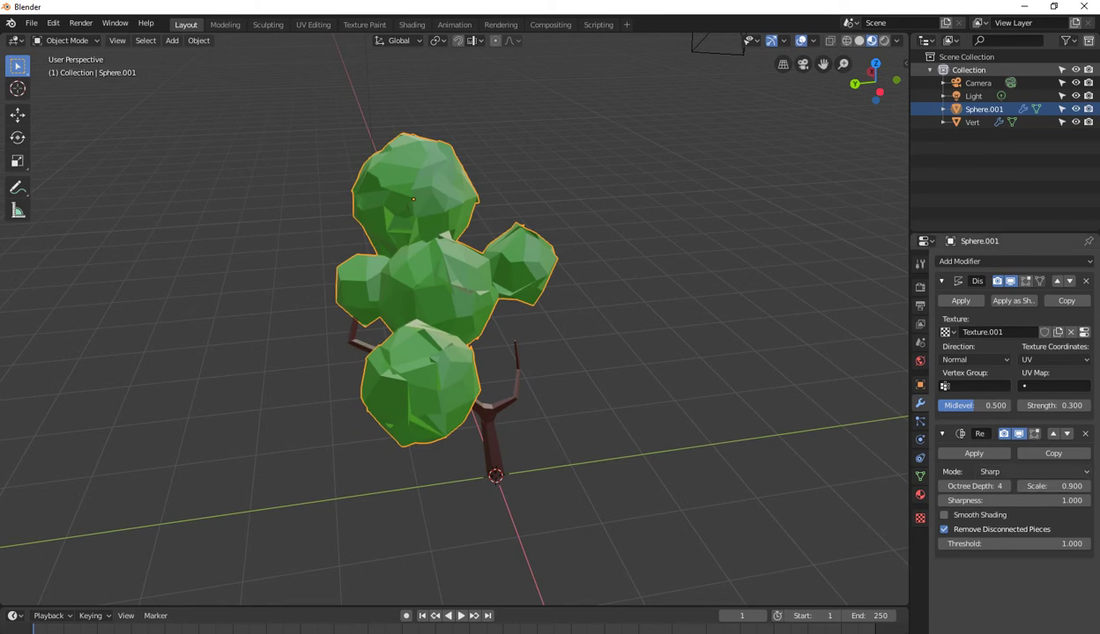
- Set the foliage Remesh to Blocks and return displacement coordinates to Local
left_click(1031, 471)
left_click(1013, 488)
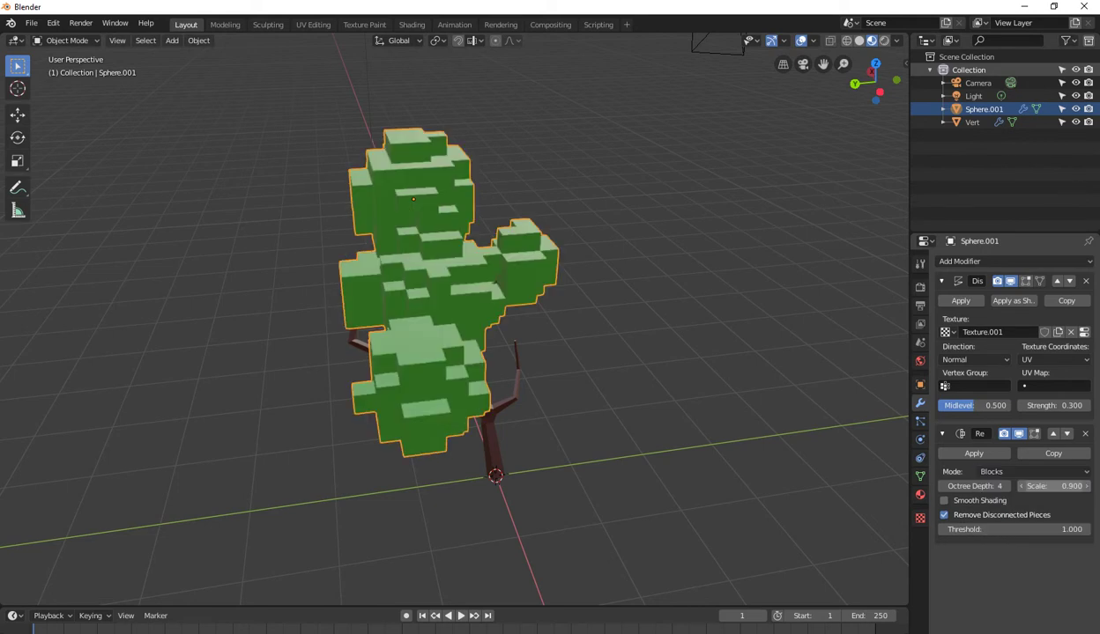
middle_click_drag(529, 352, 414, 362)
middle_click_drag(458, 259, 608, 264)
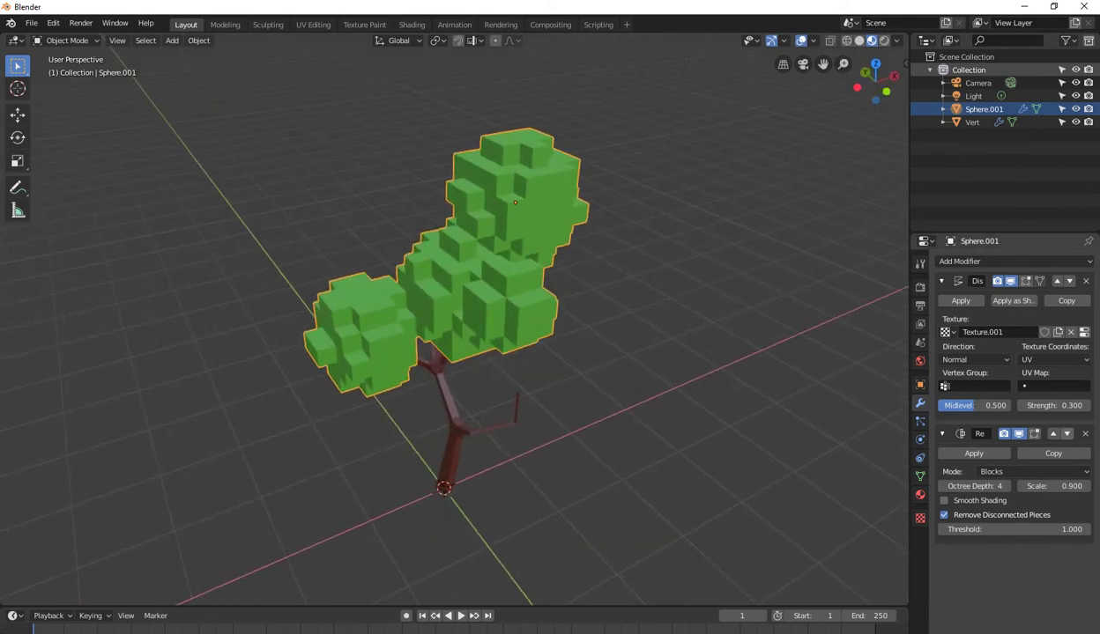
left_click(1049, 359)
left_click(1004, 374)
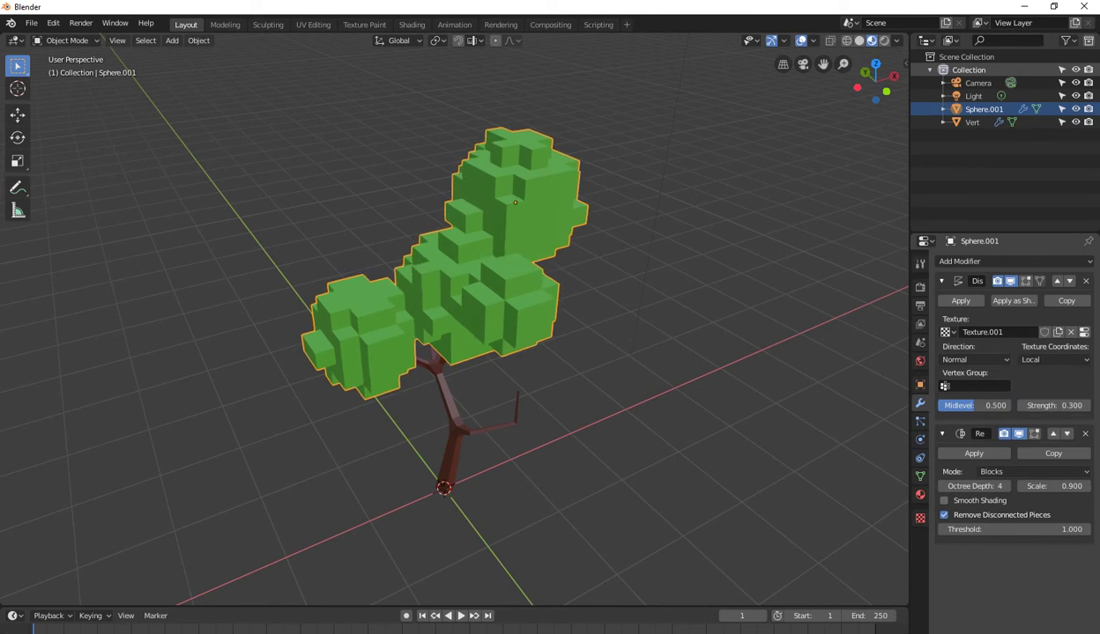
- Compare the foliage Remesh in Smooth and then Sharp mode
middle_click_drag(465, 266, 511, 266)
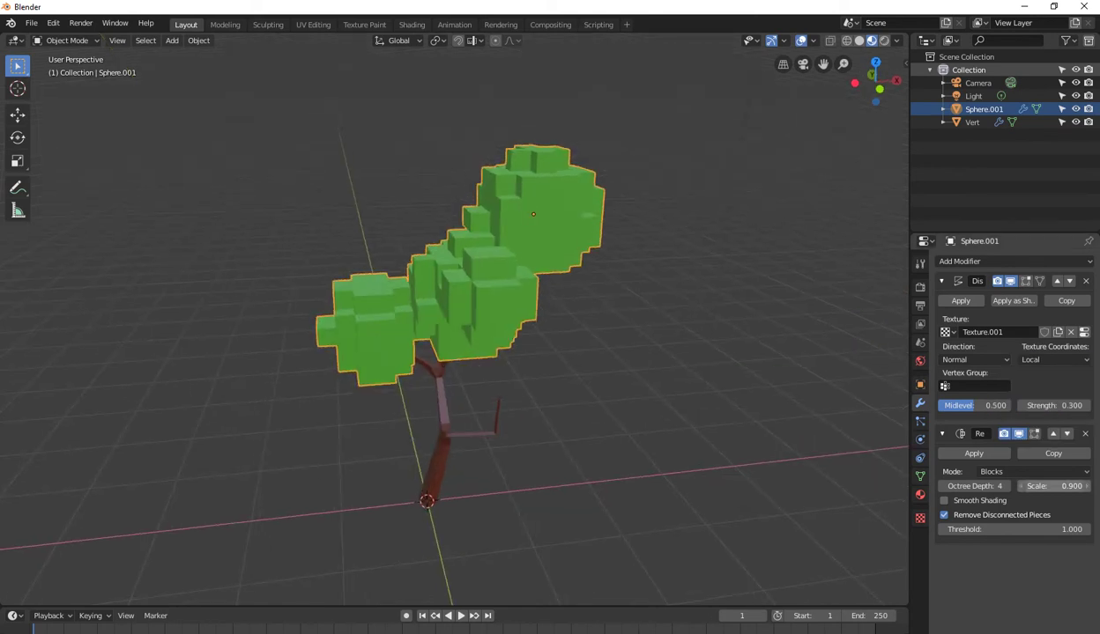
left_click(1031, 471)
key("Escape")
left_click(1031, 471)
left_click(1026, 490)
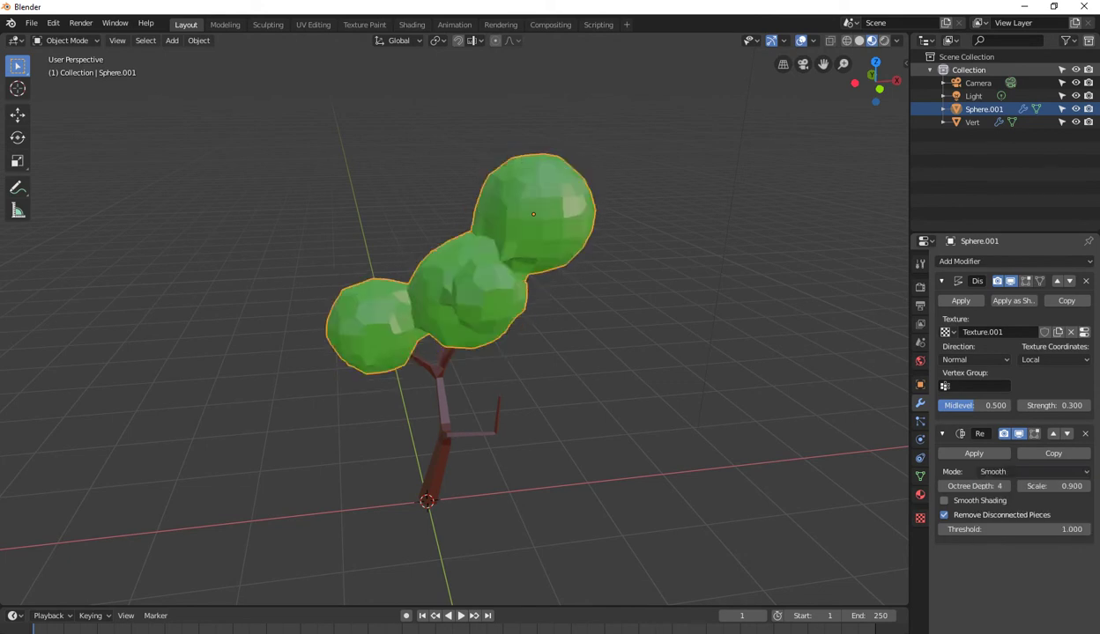
middle_click_drag(758, 176, 702, 108)
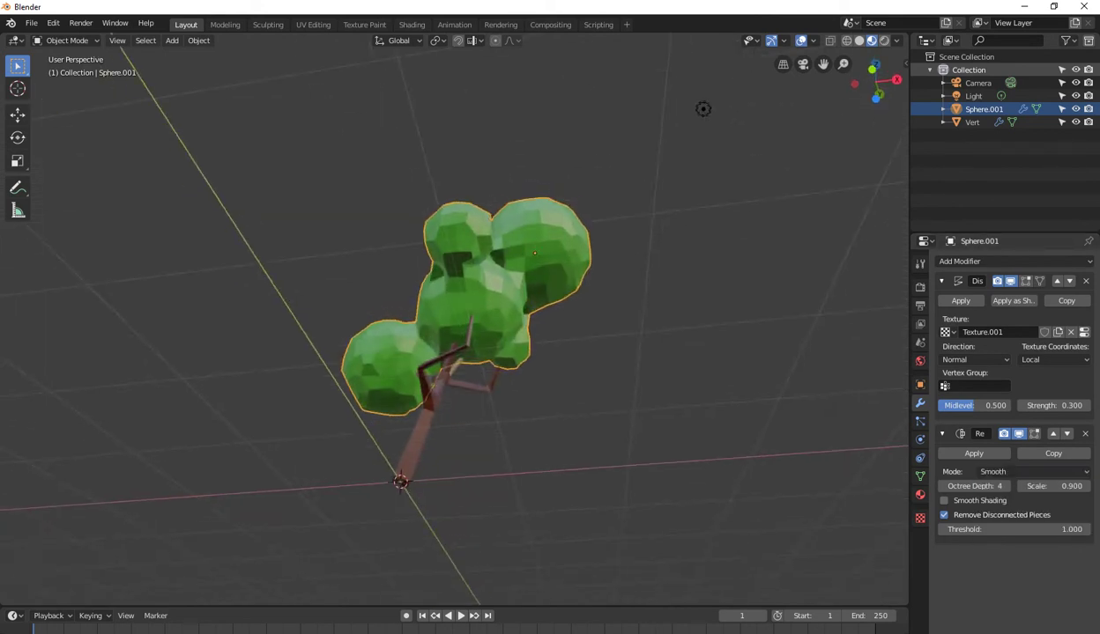
middle_click_drag(564, 265, 529, 220)
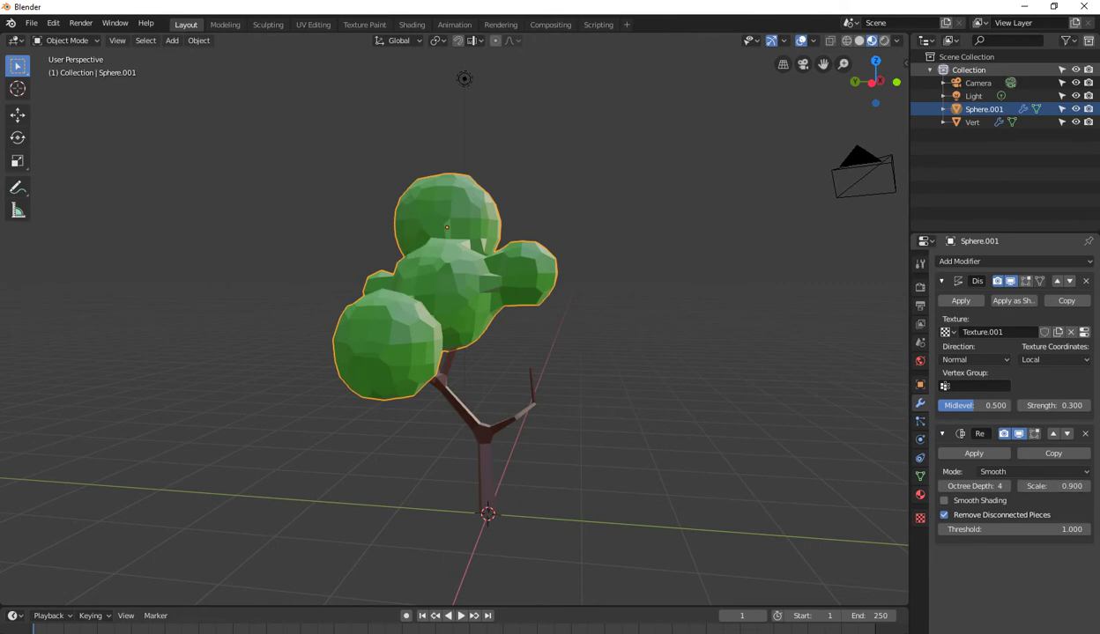
left_click(1031, 472)
left_click(996, 516)
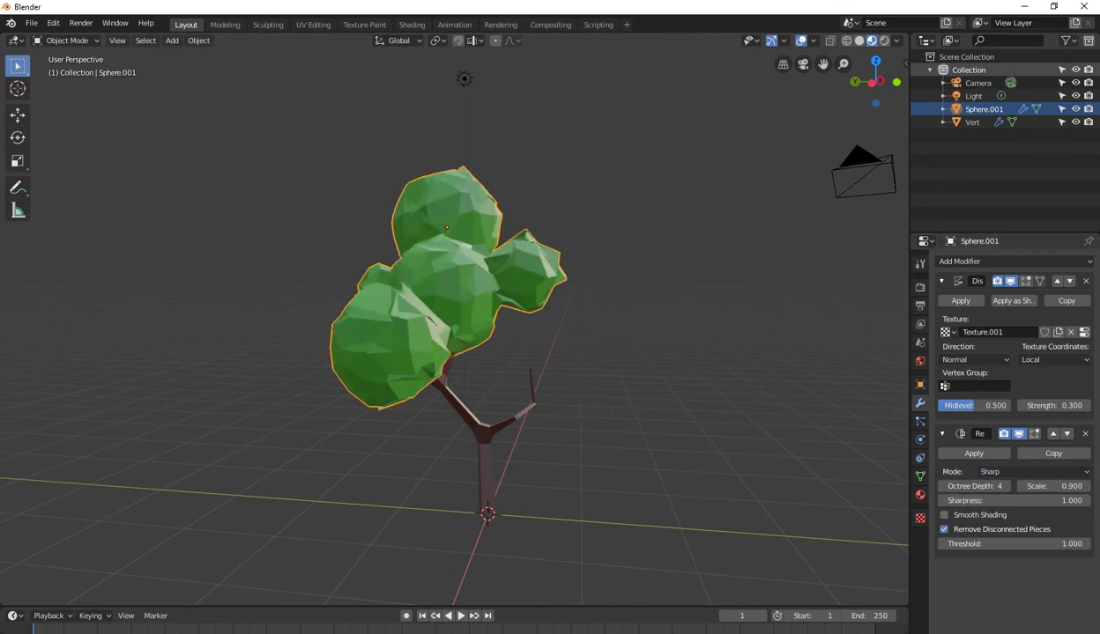
- Settle the canopy Remesh on Blocks mode and show Material.001's settings
middle_click_drag(529, 308, 599, 300)
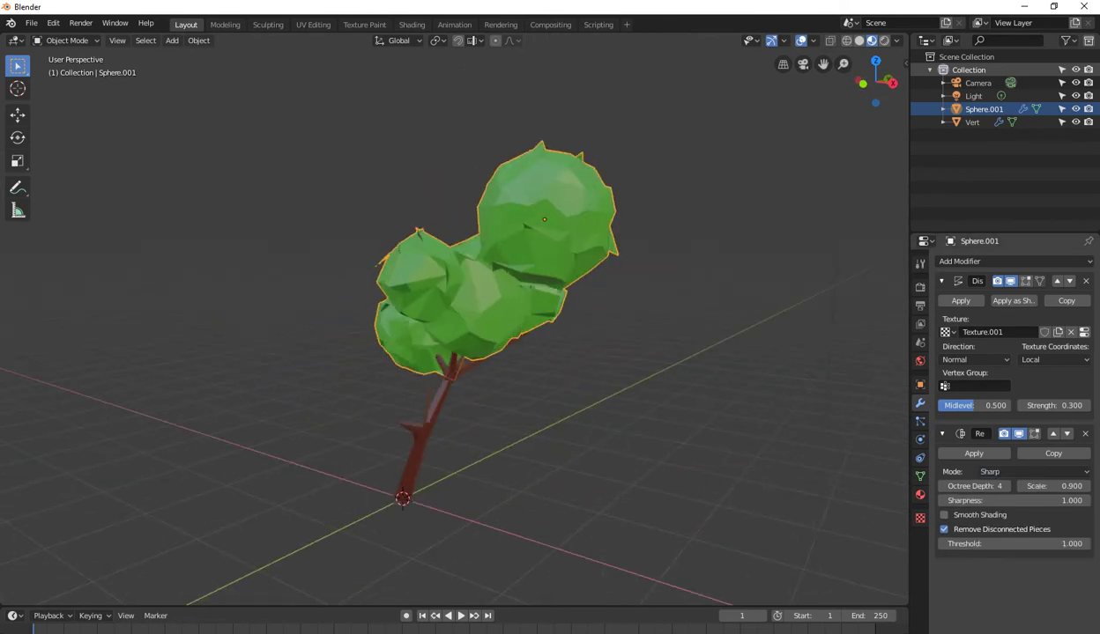
left_click(1031, 471)
left_click(996, 501)
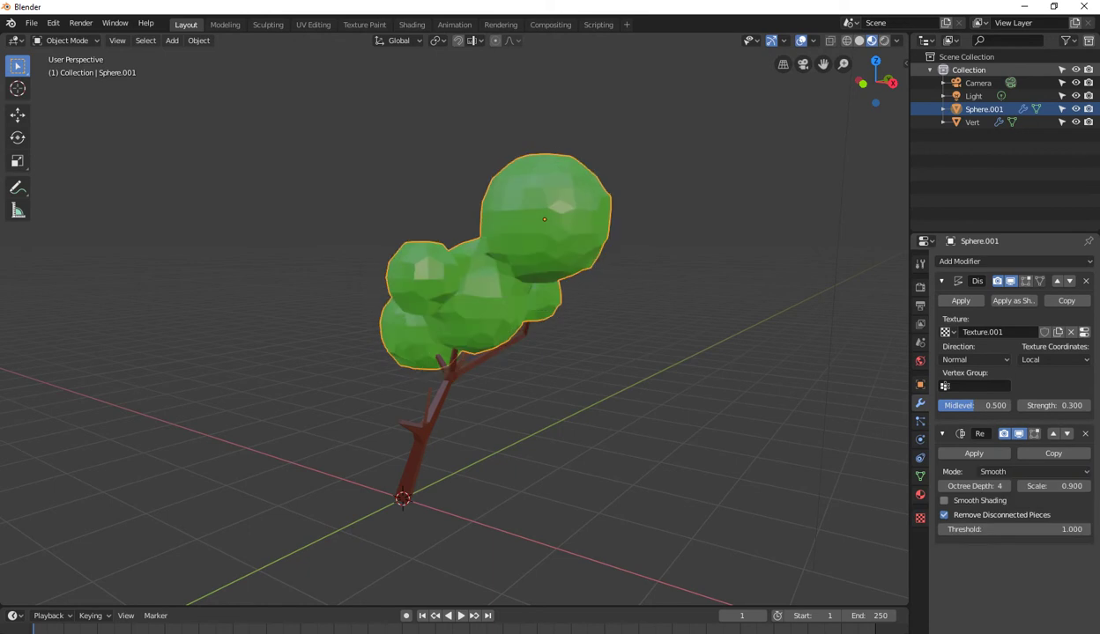
left_click(1031, 471)
left_click(1005, 486)
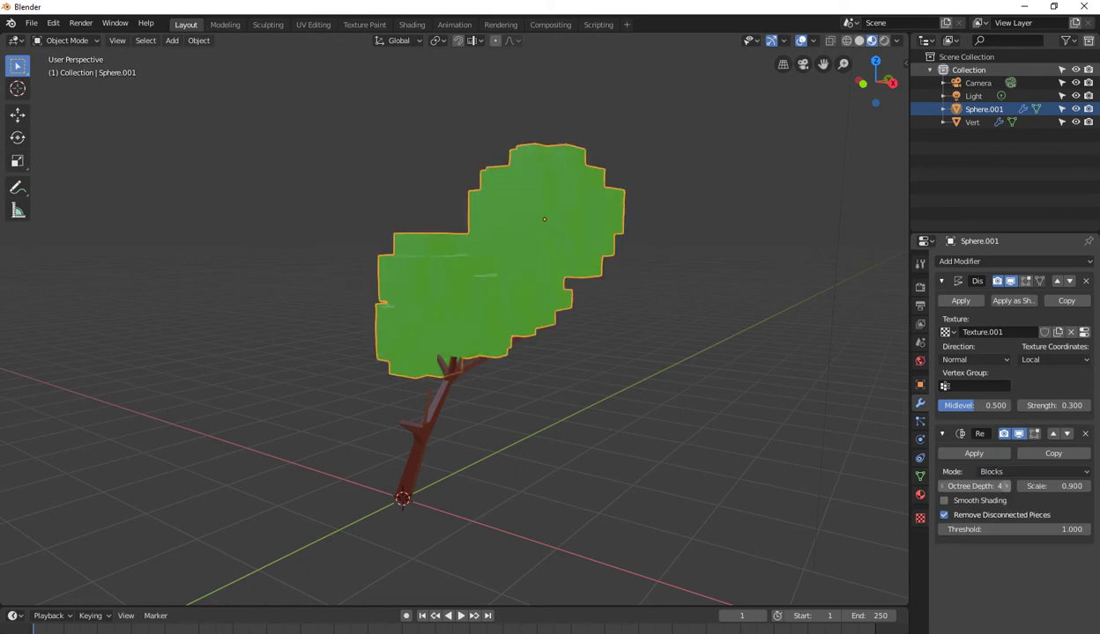
middle_click_drag(529, 308, 445, 313)
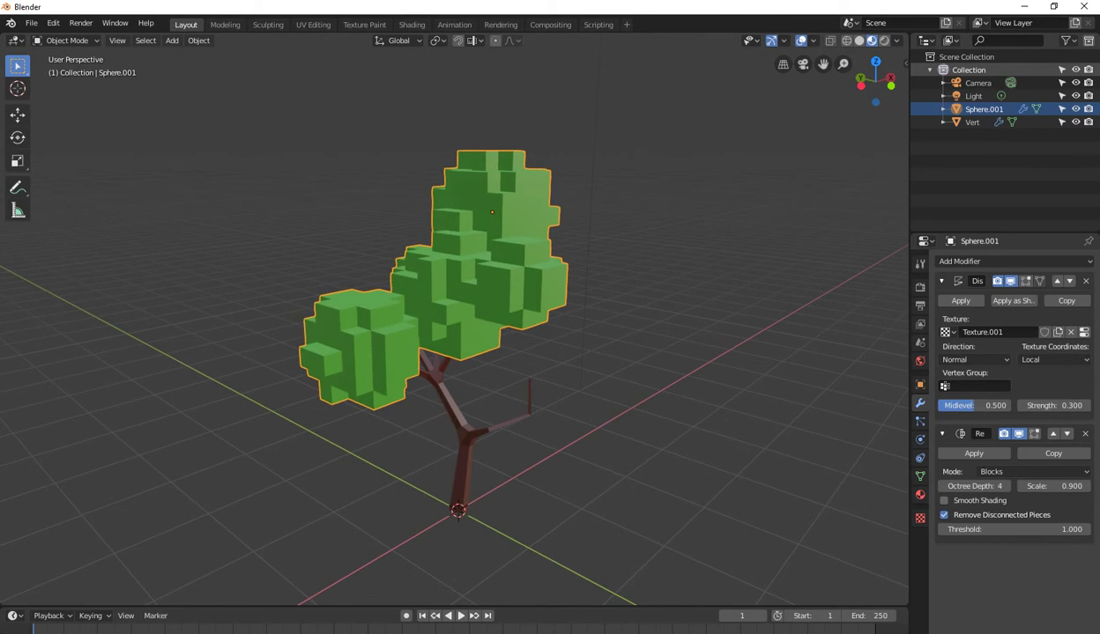
left_click(920, 494)
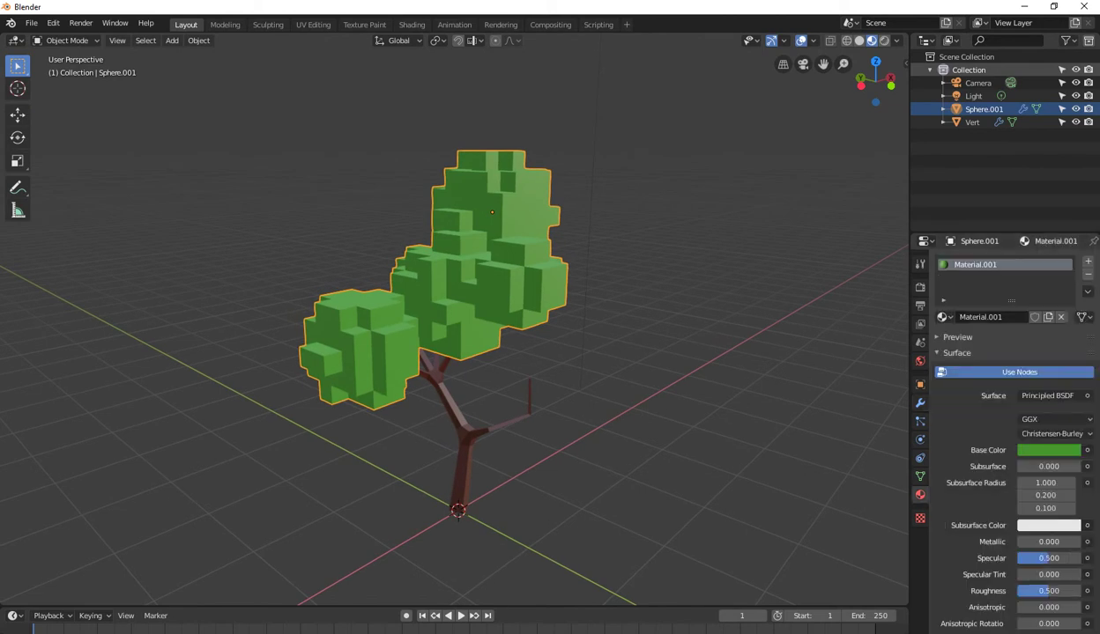
- In Edit Mode, box-select the visible vertices of the lower-right foliage sphere
key("Tab")
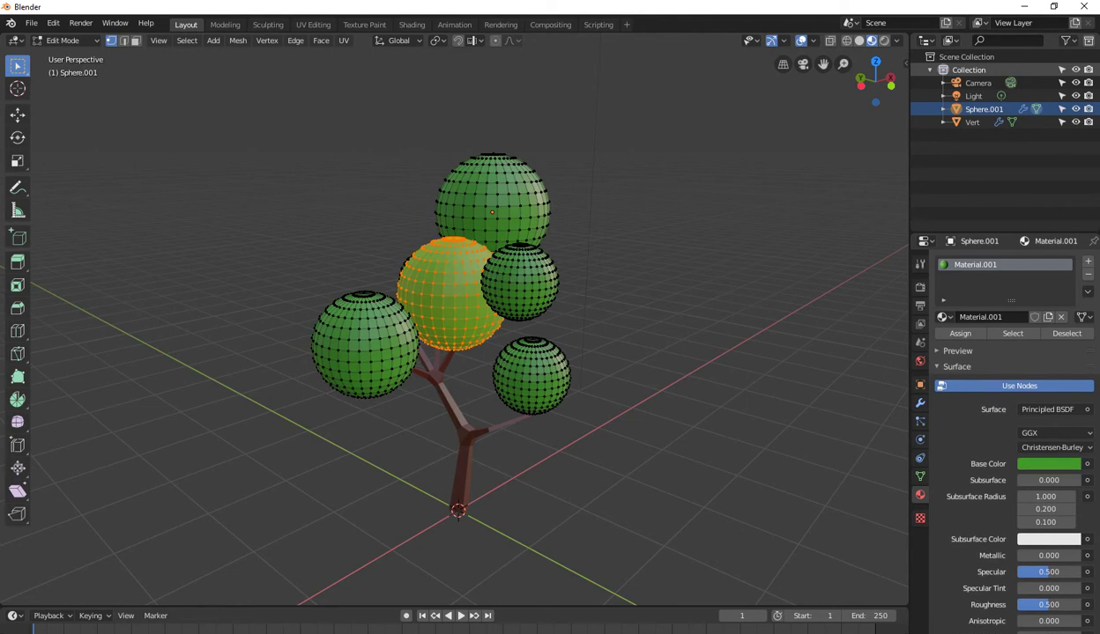
middle_click_drag(445, 313, 405, 316)
middle_click_drag(546, 62, 605, 59)
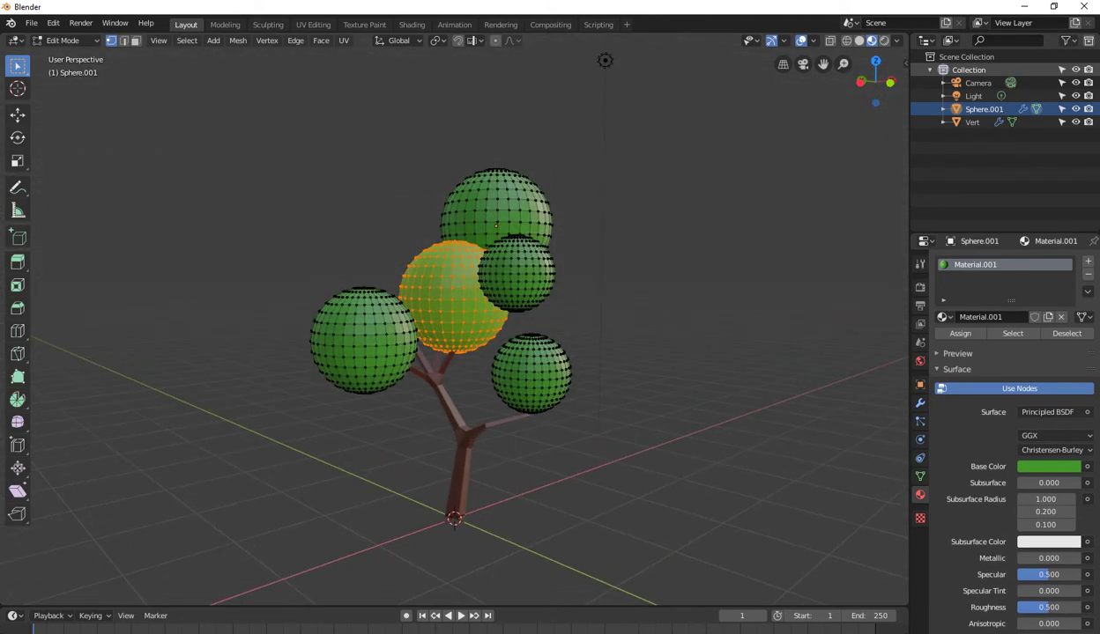
left_click(550, 380)
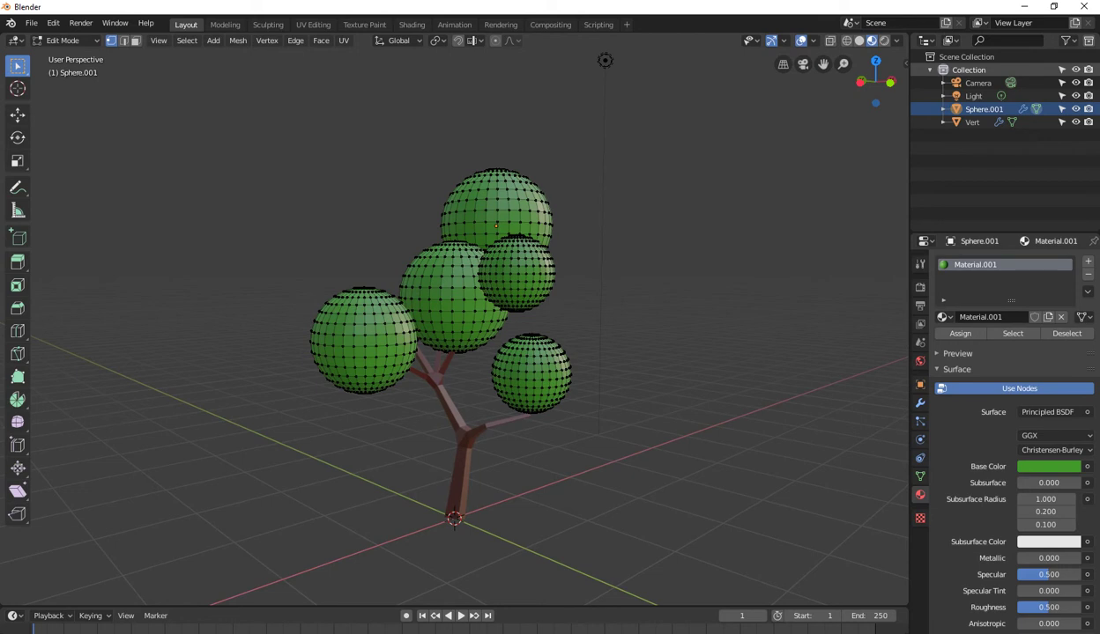
mouse_move(597, 334)
left_mouse_down()
mouse_move(496, 442)
mouse_move(495, 459)
left_mouse_up()
key("alt+a")
middle_click_drag(564, 352, 520, 352)
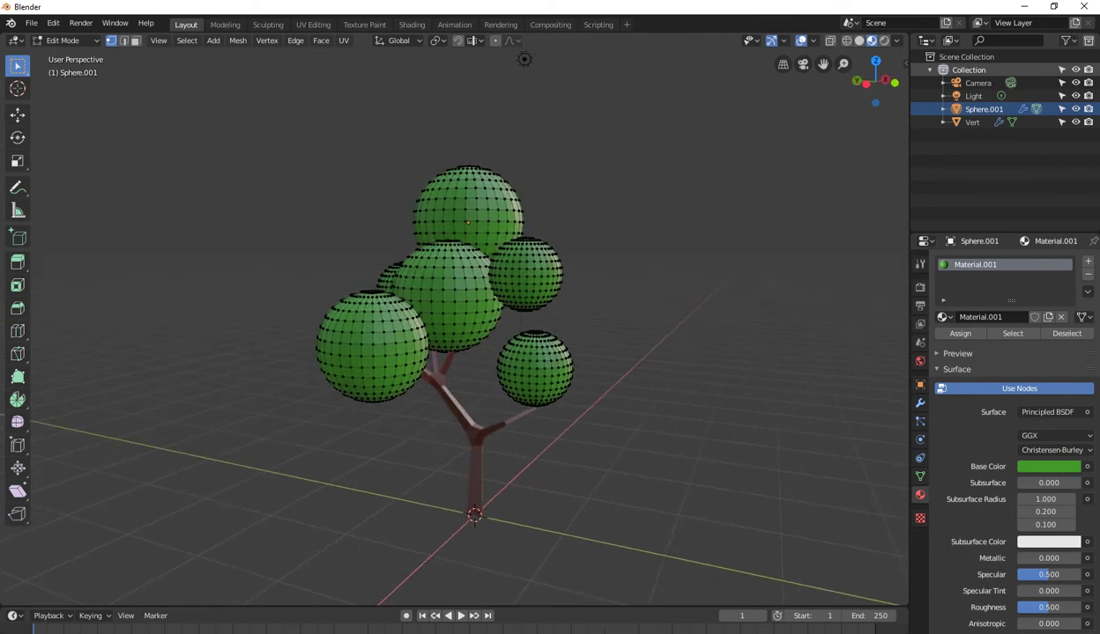
left_click_drag(618, 322, 505, 426)
left_click_drag(509, 337, 477, 395, "shift")
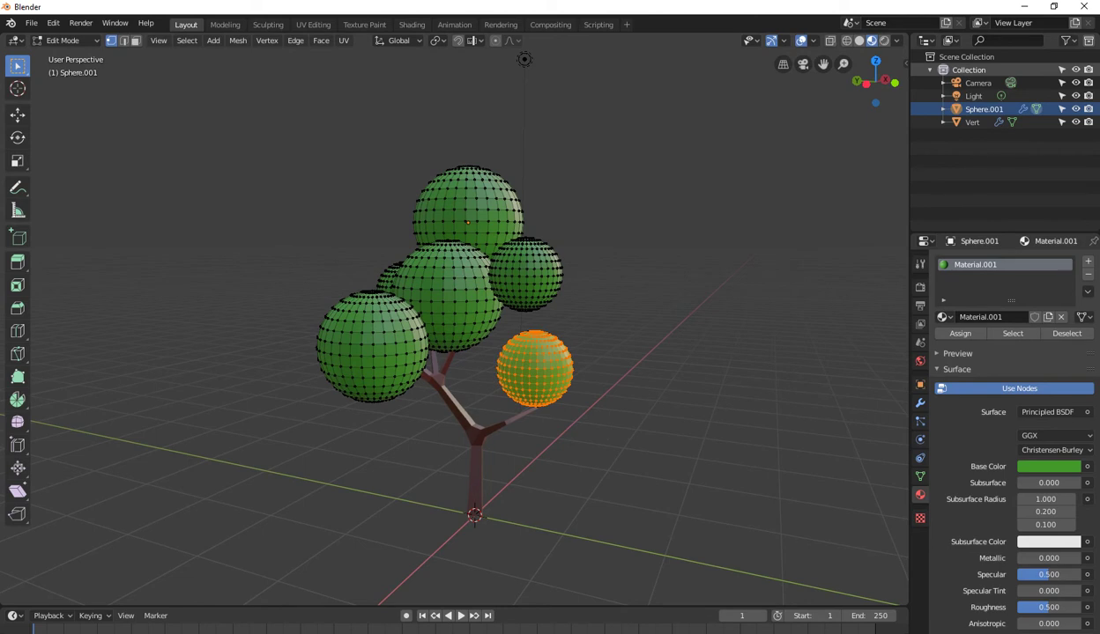
- Turn on X-ray and reselect the lower-right sphere including its back vertices
key("alt+z")
left_click_drag(586, 322, 488, 412)
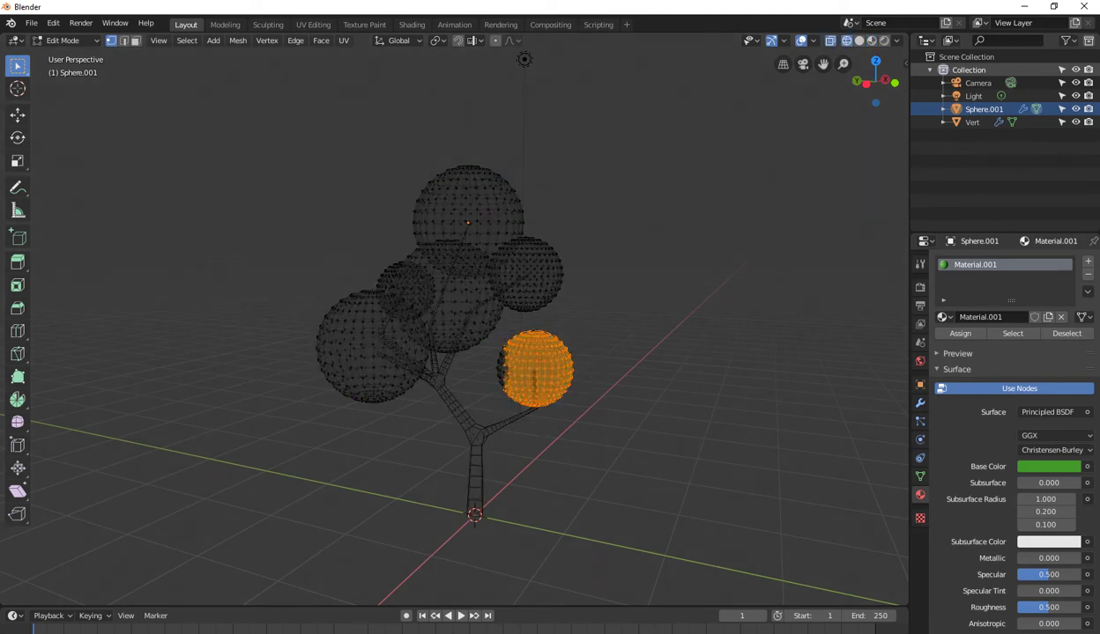
left_click_drag(556, 314, 508, 334)
left_click_drag(615, 325, 488, 419)
left_click_drag(578, 324, 487, 400)
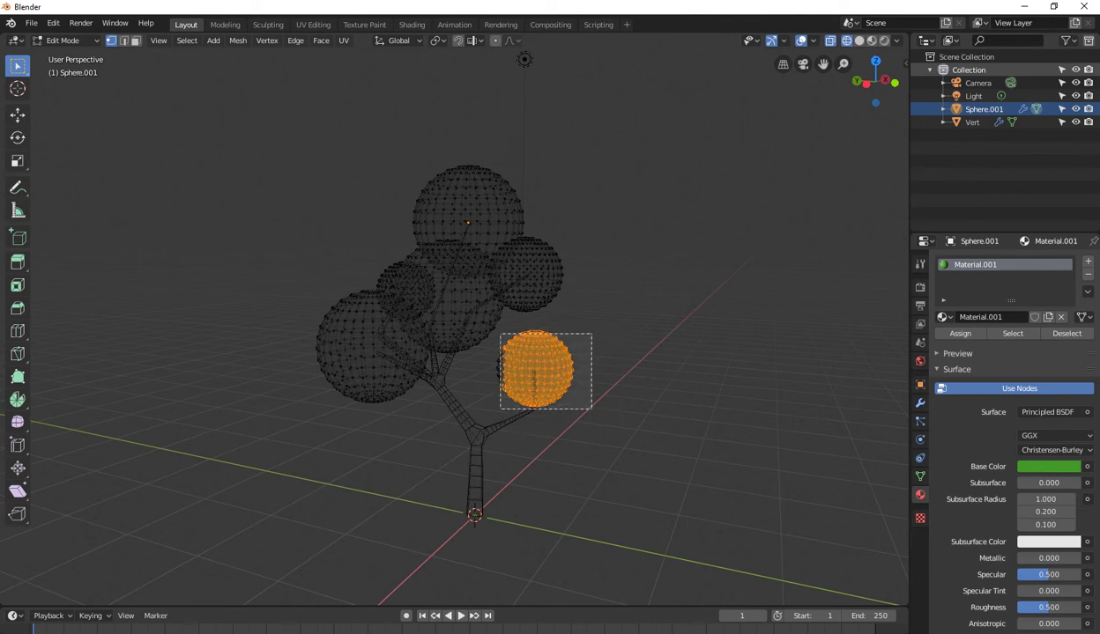
left_click_drag(491, 359, 476, 402)
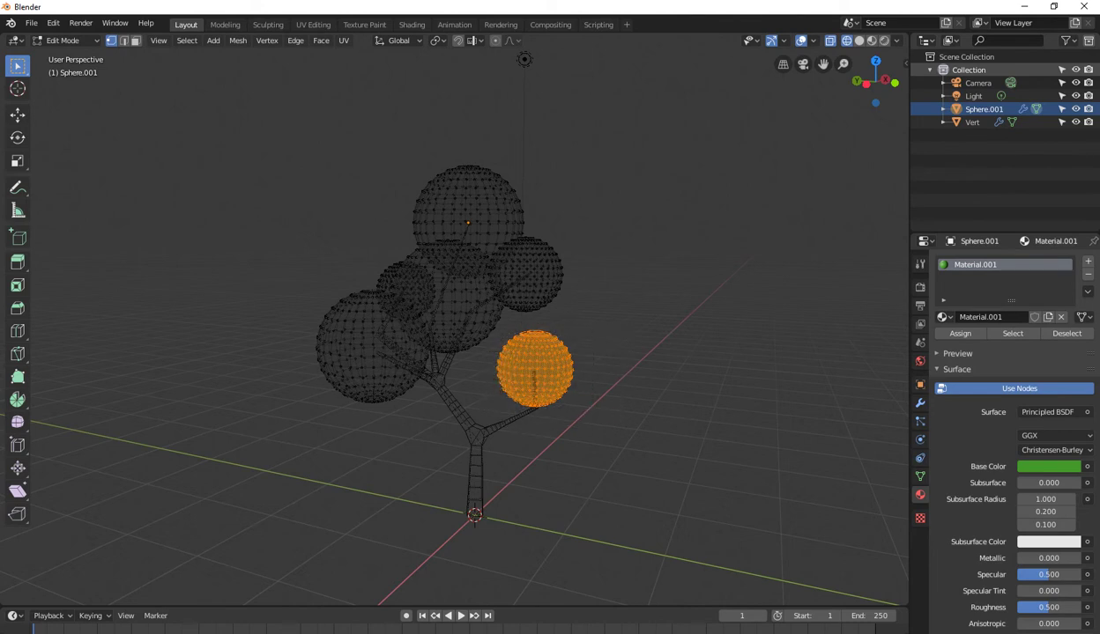
middle_click_drag(529, 353, 441, 361)
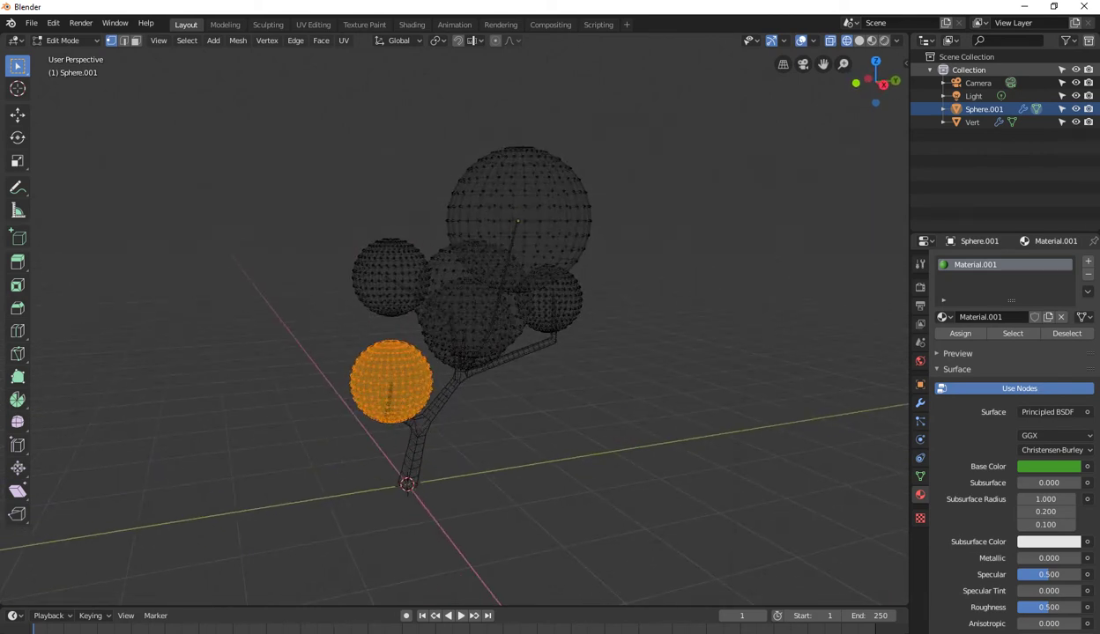
- In front view, move the selected sphere up and left and enlarge it slightly
key("KP_7")
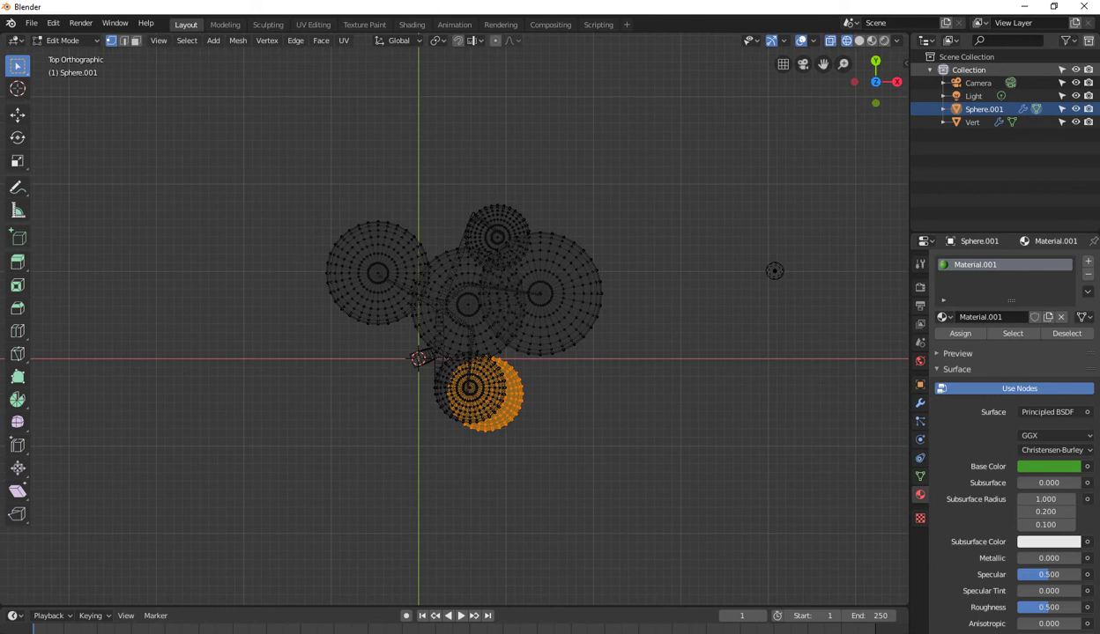
middle_click_drag(528, 353, 564, 317)
key("KP_1")
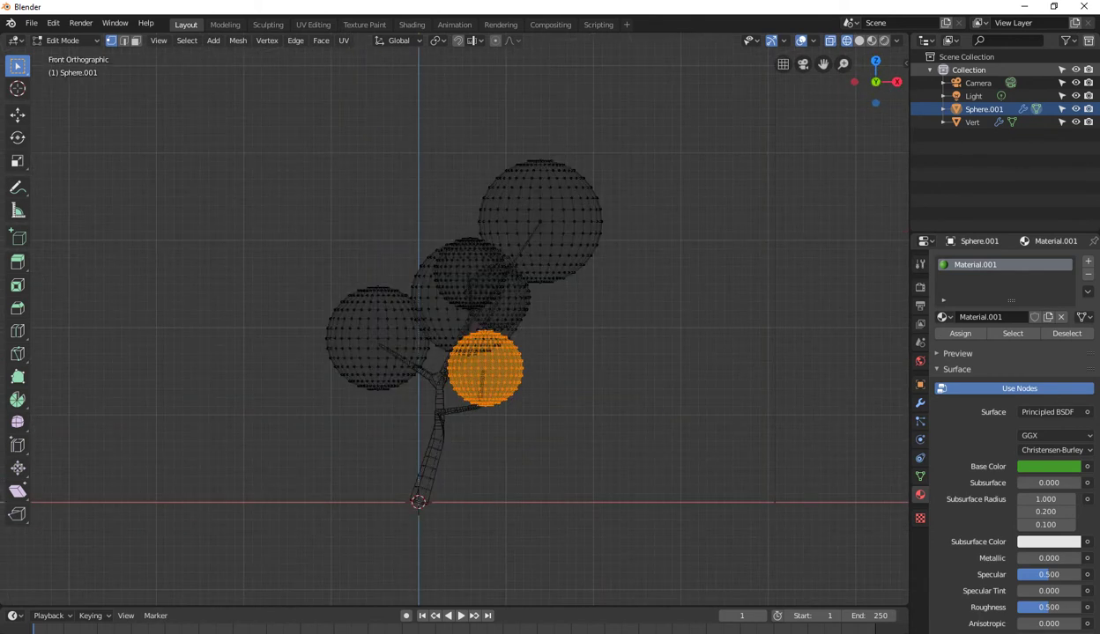
key("g")
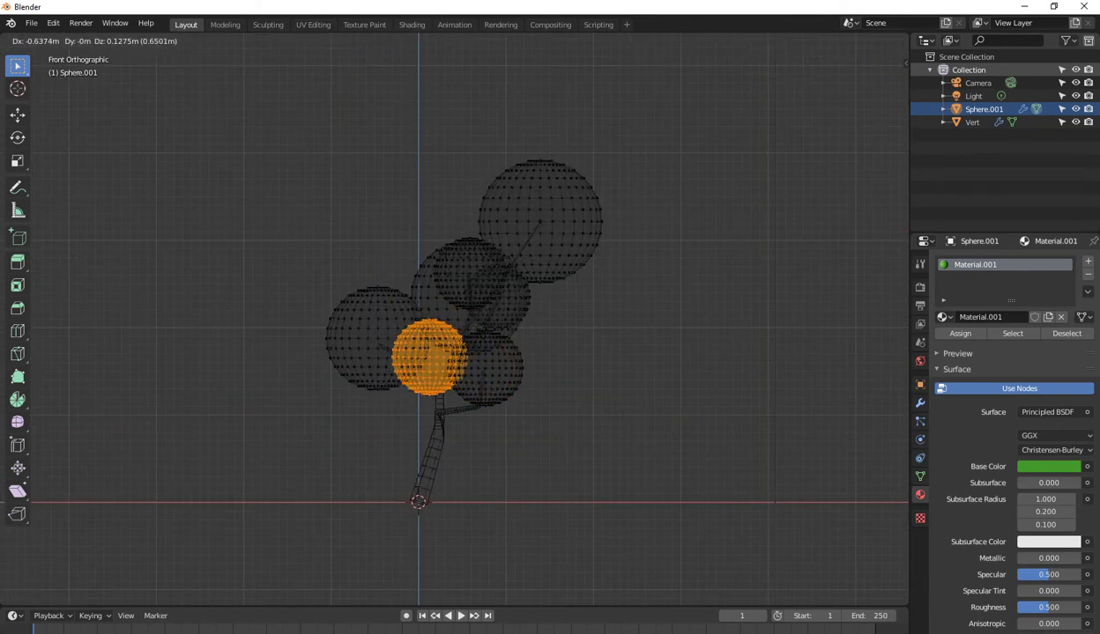
left_click(421, 412)
key("s")
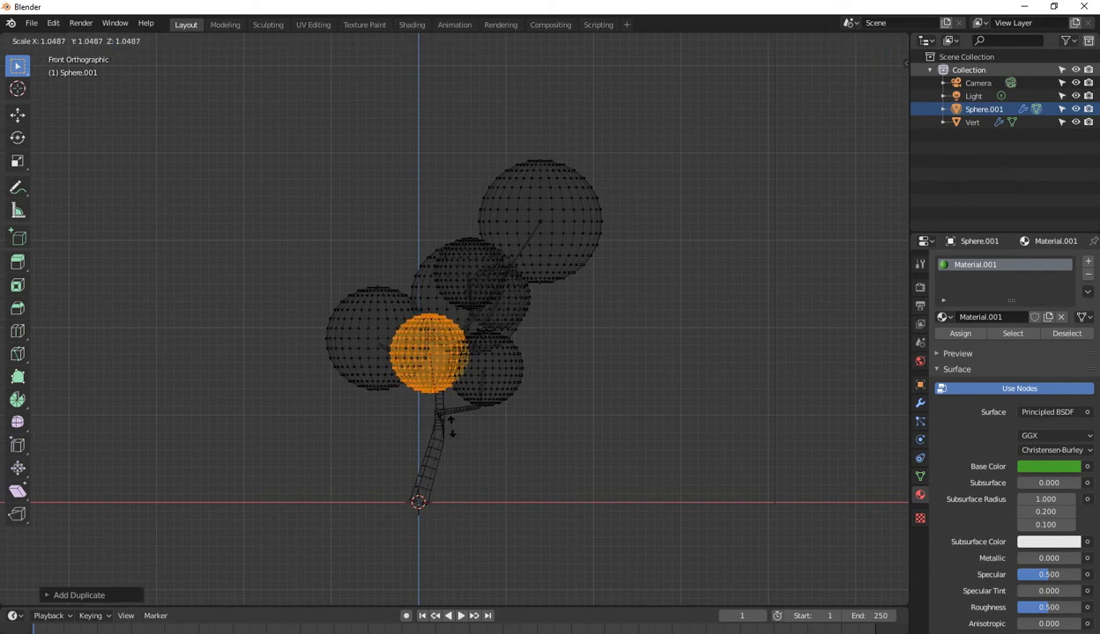
left_click(471, 442)
- Return to Object Mode in Material Preview to see the green voxel canopy, then select the foliage
middle_click_drag(471, 442, 537, 414)
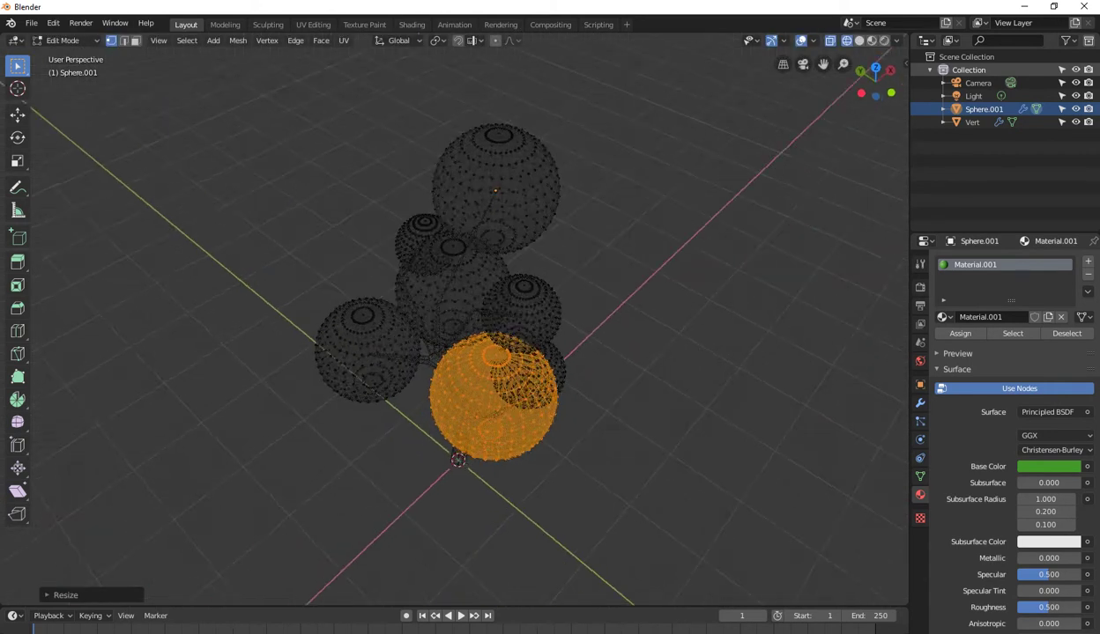
mouse_move(529, 370)
middle_mouse_down()
mouse_move(617, 343)
mouse_move(582, 255)
mouse_move(414, 202)
mouse_move(330, 231)
mouse_move(370, 231)
middle_mouse_up()
key("Tab")
key("z")
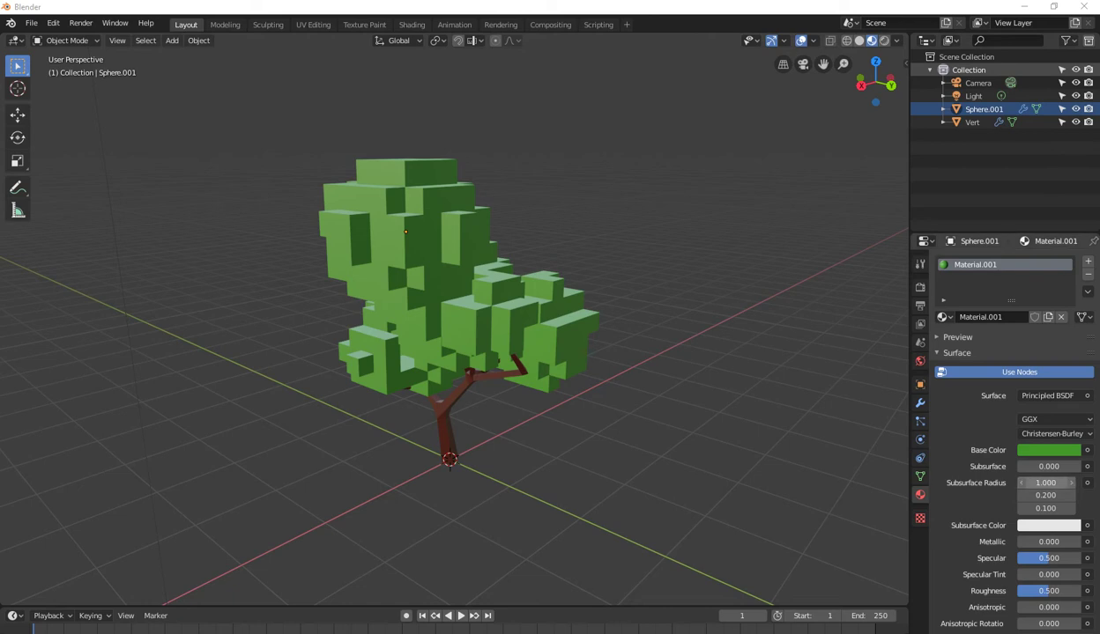
left_click(415, 265)
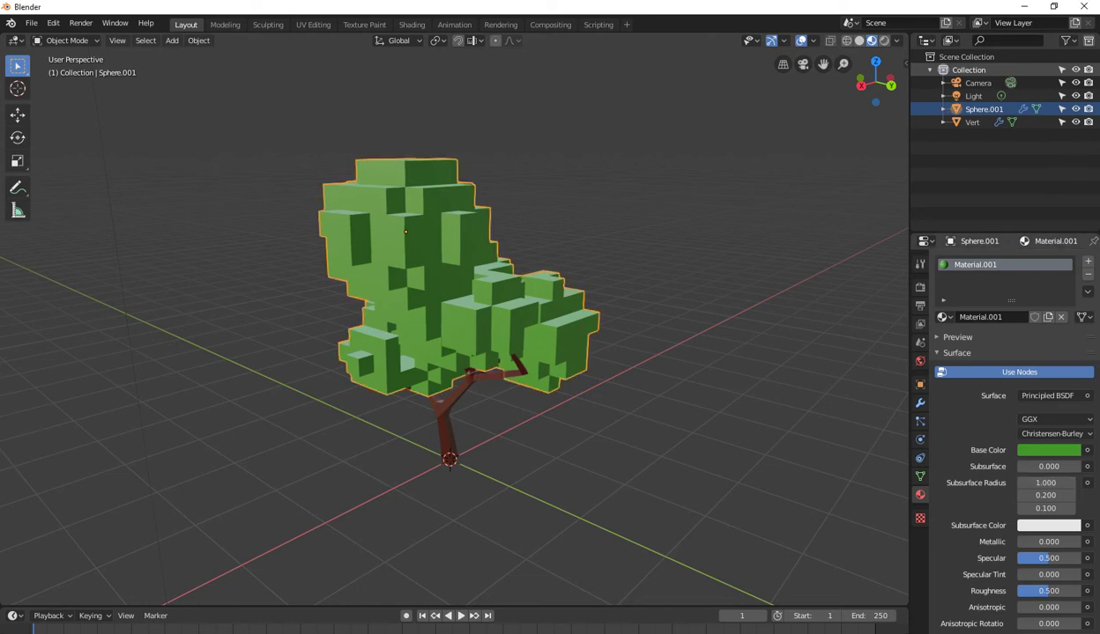
- Tune the Displace strength via 1.800 and -0.700 down to -1.000
left_click(920, 402)
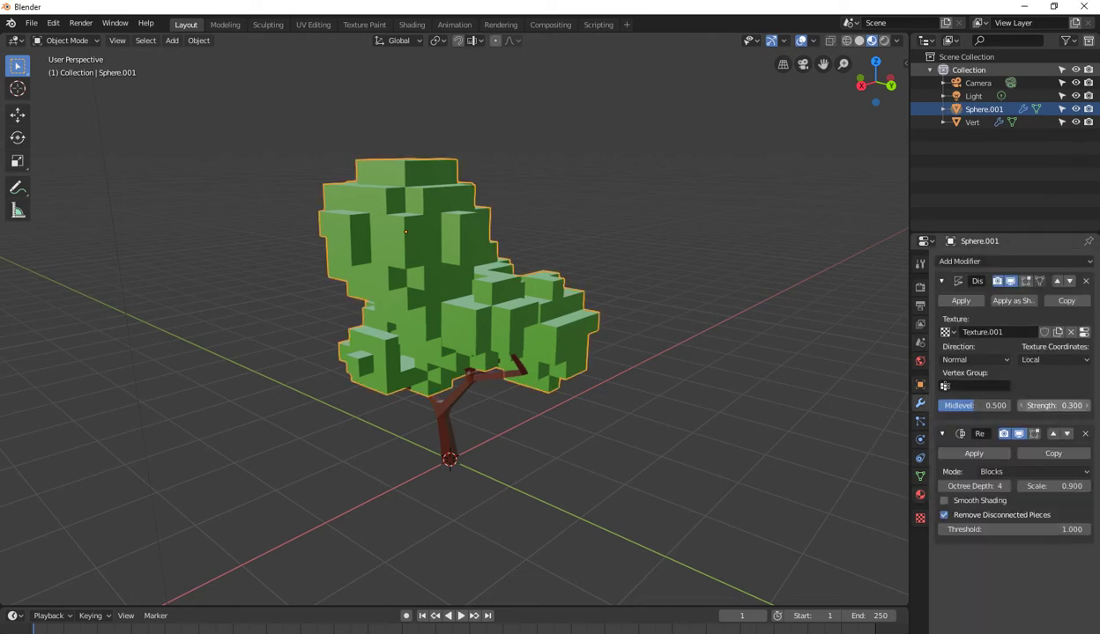
left_click_drag(1054, 405, 987, 405)
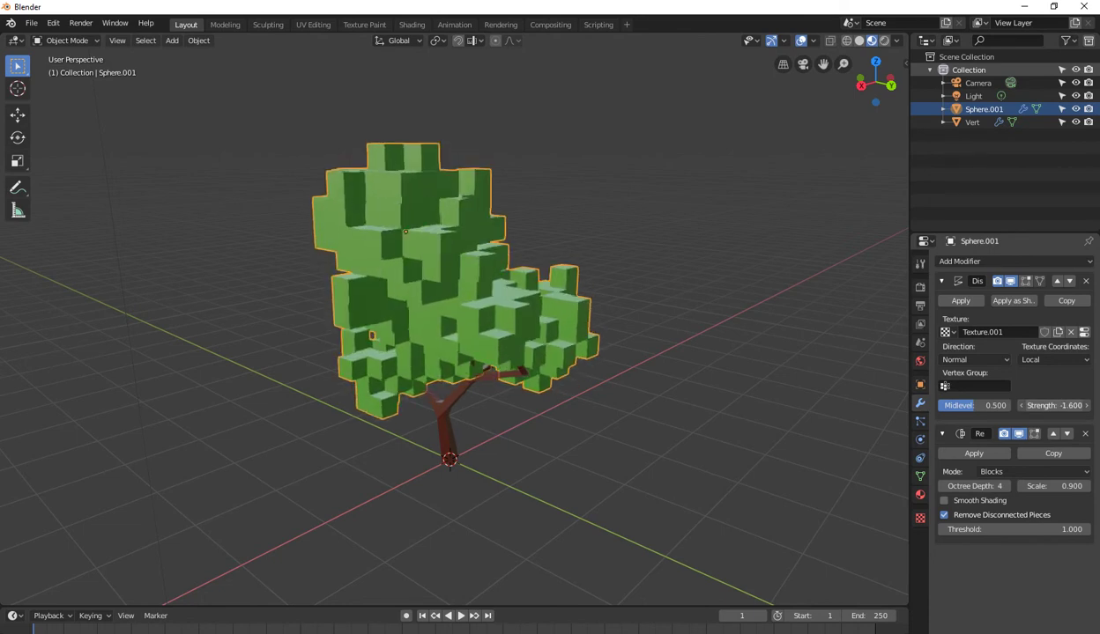
middle_click_drag(458, 397, 490, 292)
mouse_move(1053, 405)
left_mouse_down()
mouse_move(987, 405)
mouse_move(1062, 405)
left_mouse_up()
mouse_move(529, 308)
middle_mouse_down()
mouse_move(616, 299)
mouse_move(547, 282)
mouse_move(519, 256)
mouse_move(480, 313)
mouse_move(506, 264)
mouse_move(542, 278)
middle_mouse_up()
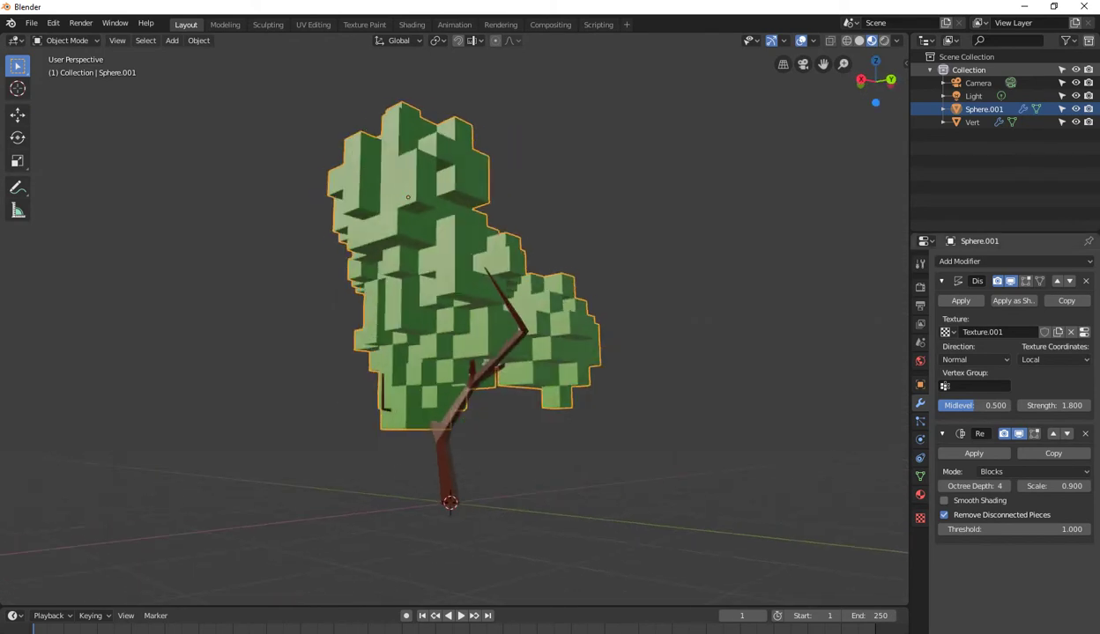
left_click_drag(1054, 405, 1022, 405)
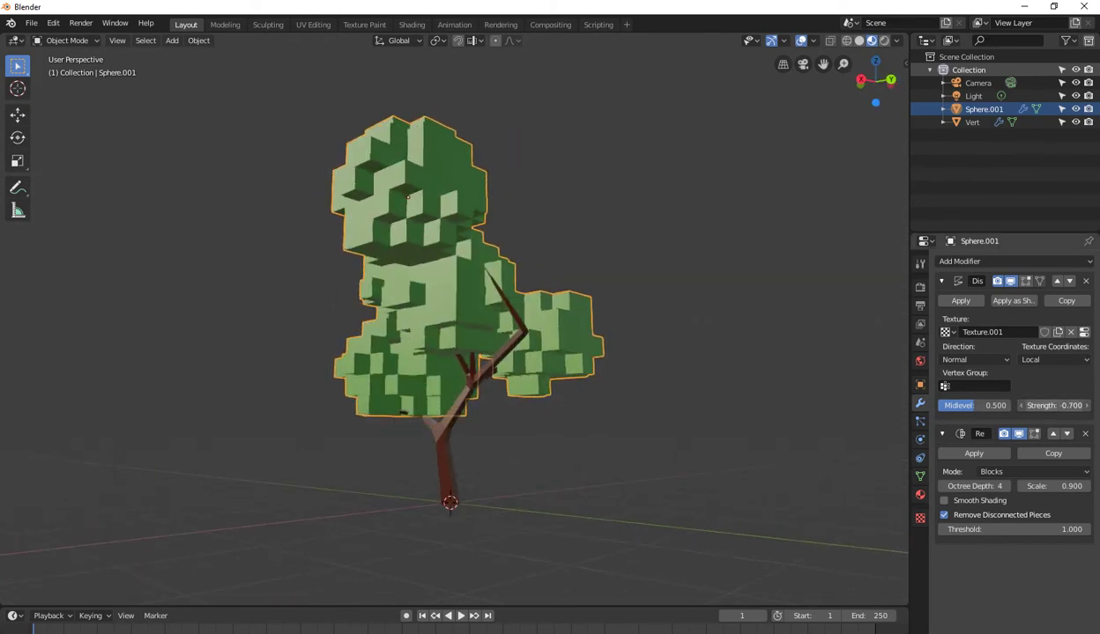
left_click(1022, 405)
left_click(1023, 406)
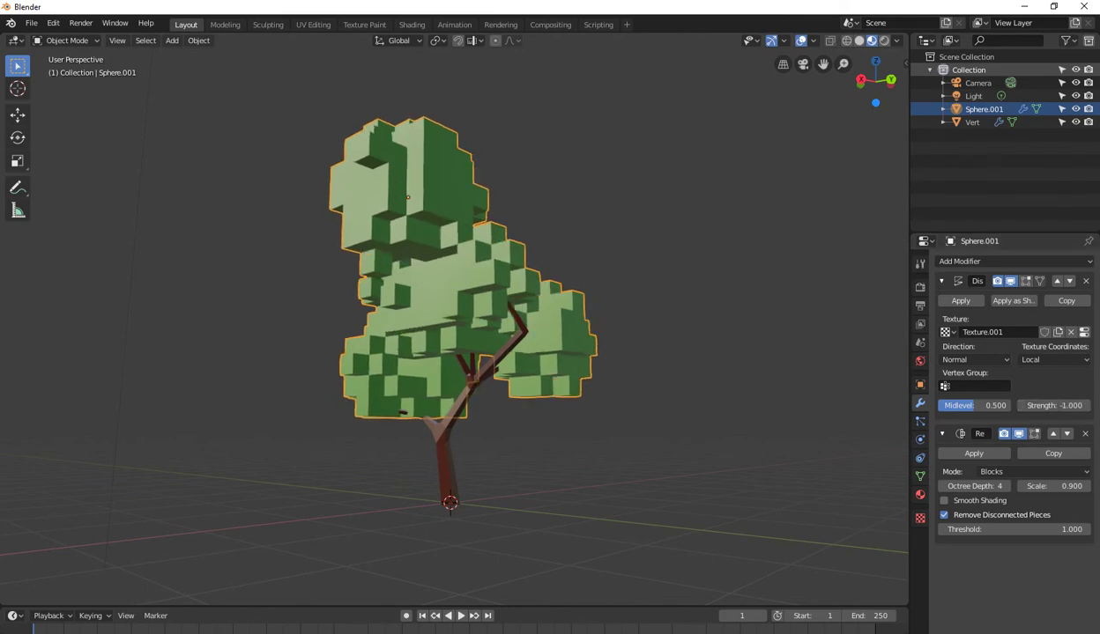
left_click(1022, 405)
mouse_move(573, 352)
middle_mouse_down()
mouse_move(169, 581)
mouse_move(300, 352)
middle_mouse_up()
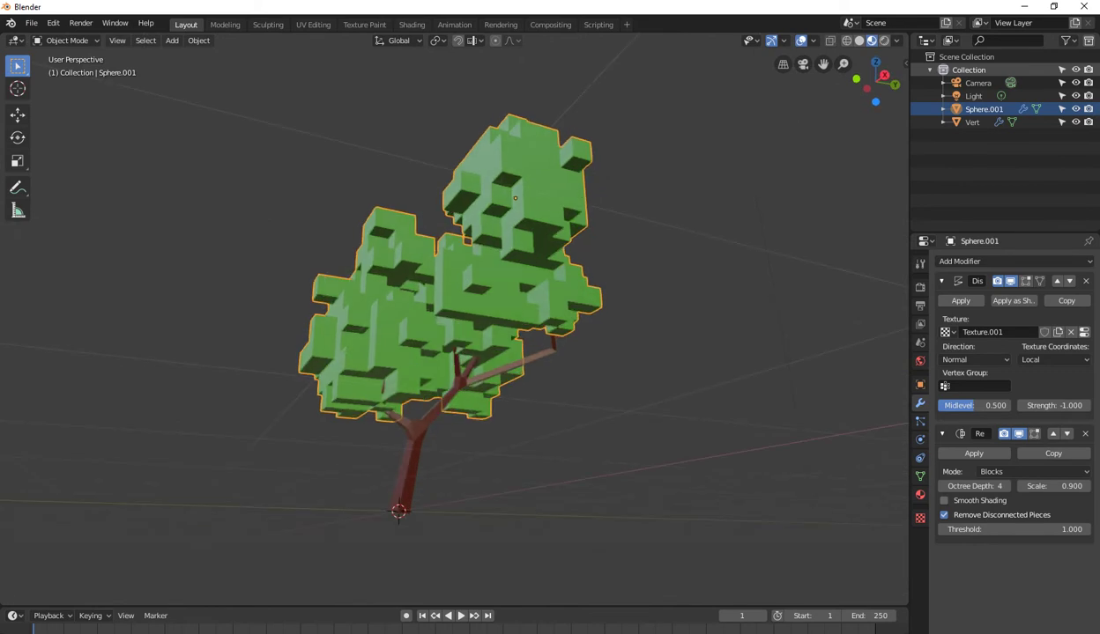
- Switch the displacement texture coordinates to Global and inspect the reshaped canopy
left_click(1054, 359)
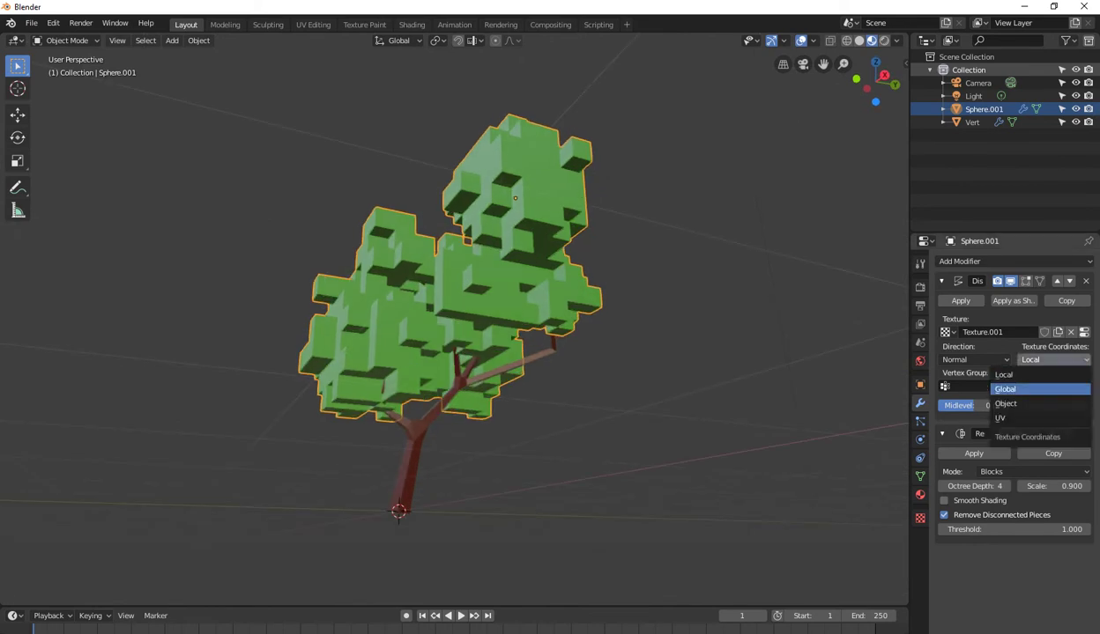
left_click(1026, 379)
middle_click_drag(441, 353, 476, 414)
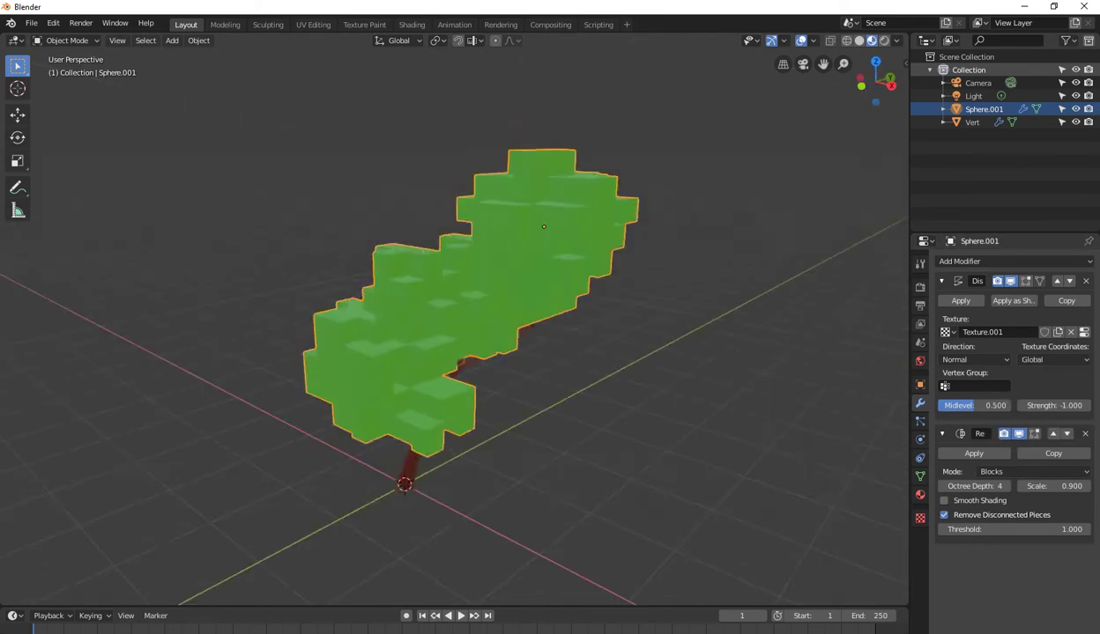
middle_click_drag(441, 353, 494, 335)
mouse_move(523, 226)
middle_mouse_down()
mouse_move(506, 218)
mouse_move(496, 255)
mouse_move(482, 239)
middle_mouse_up()
- Add a plane and scale it by 50 to form the ground
key("shift+a")
mouse_move(645, 385)
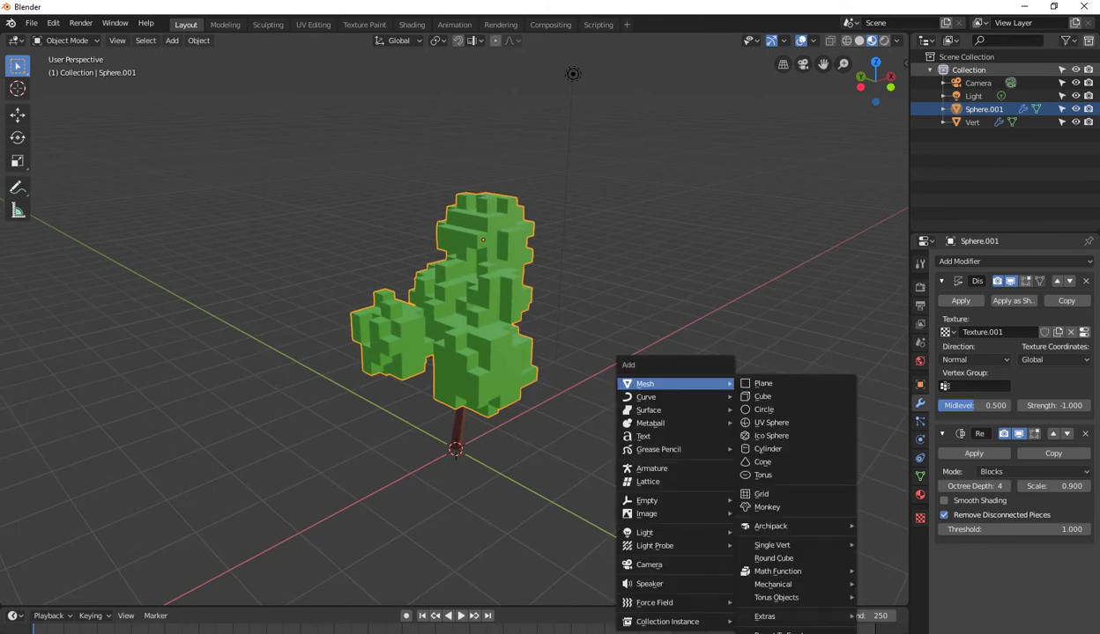
left_click(758, 374)
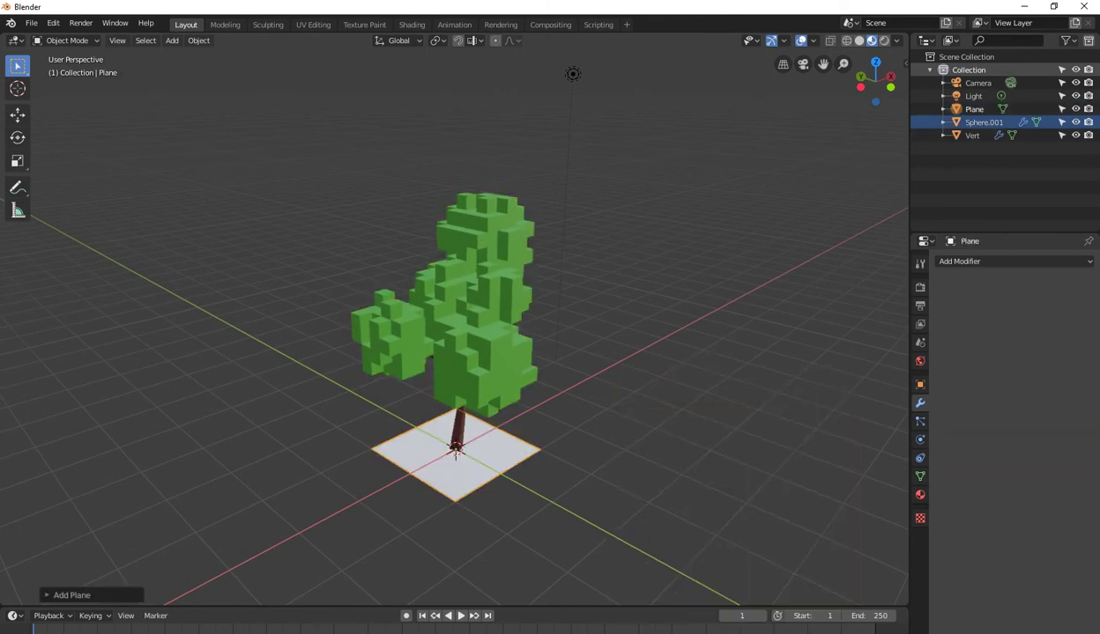
key("s")
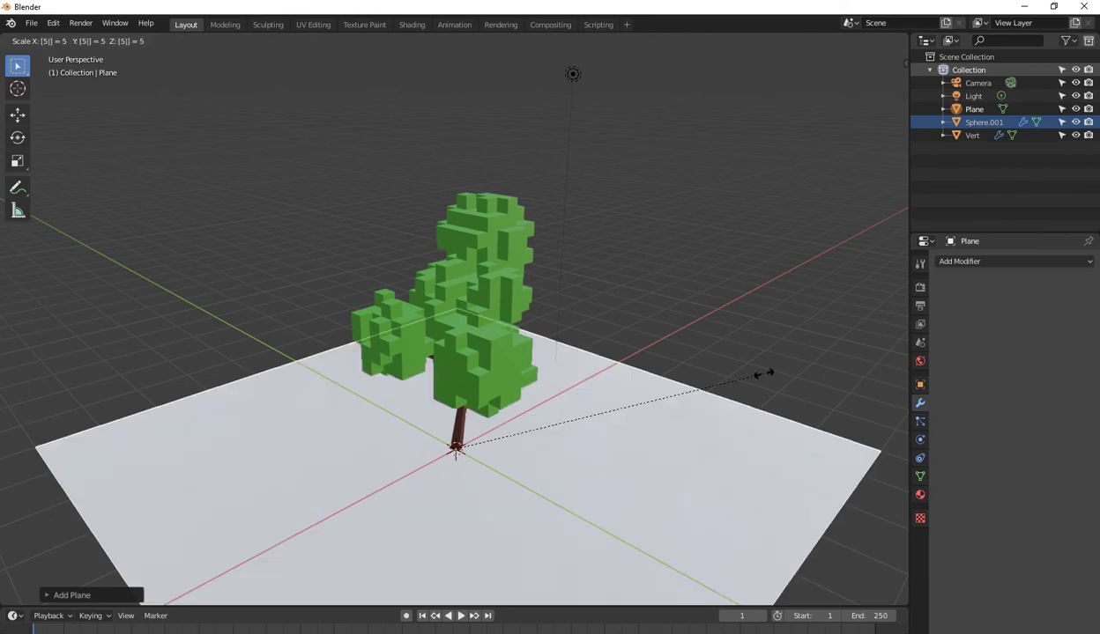
type("50")
key("Return")
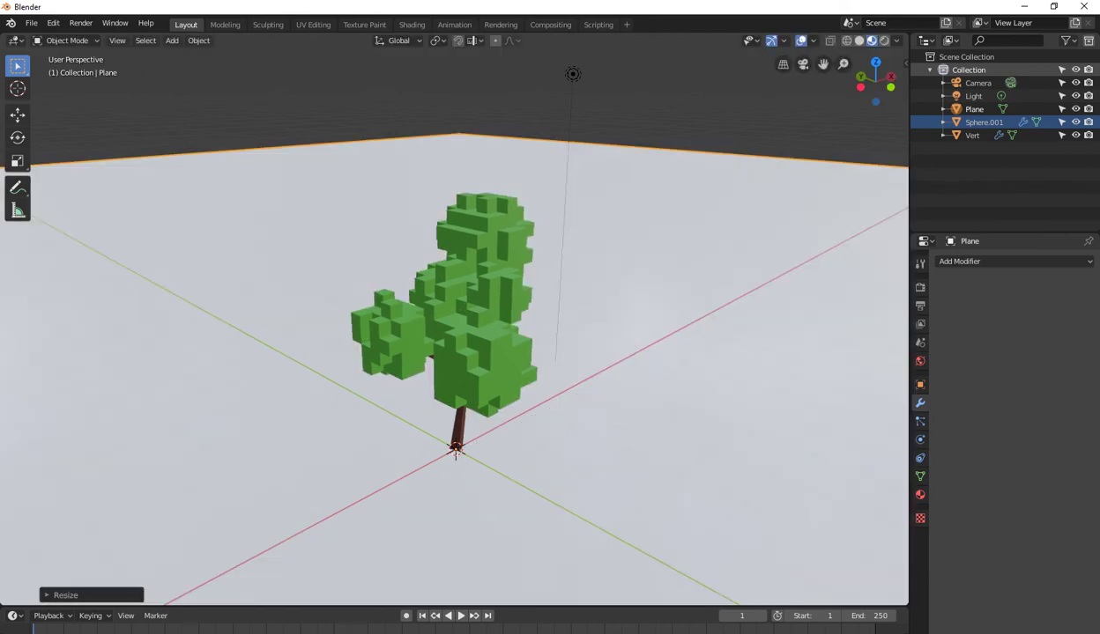
- Check the camera view, then step out and zoom out to see the ground
key("KP_0")
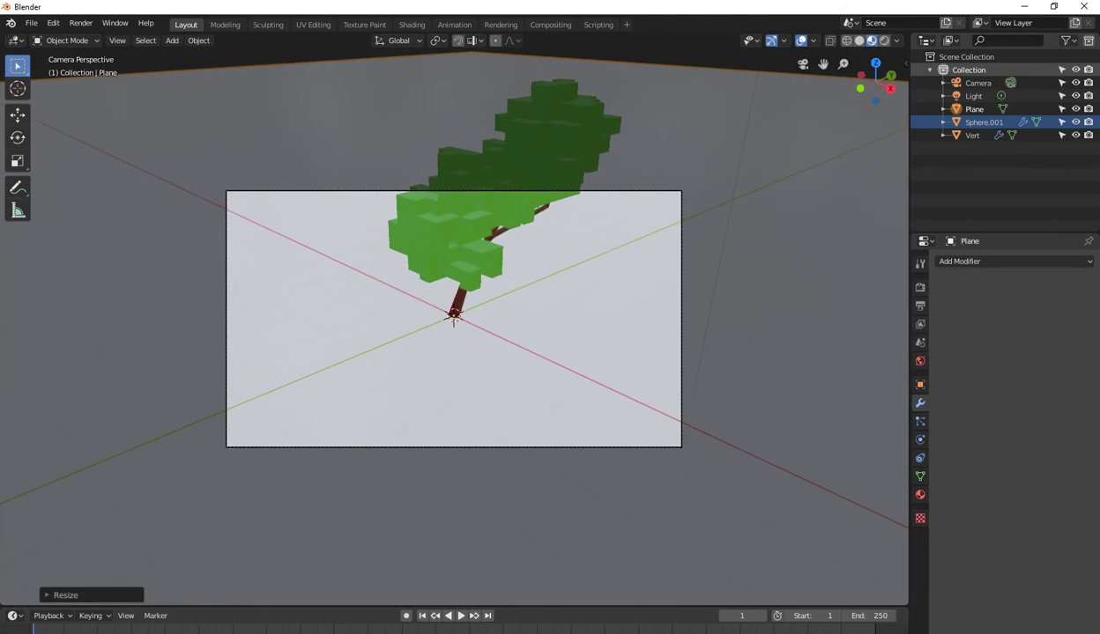
middle_click_drag(454, 353, 457, 353)
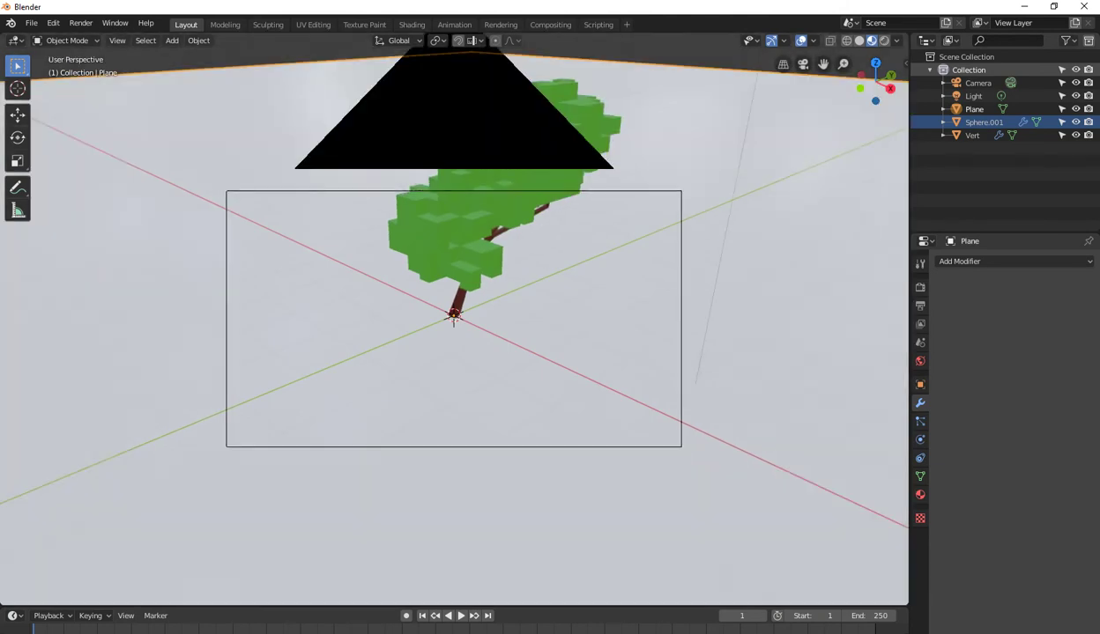
scroll(454, 317, "down", 3)
scroll(454, 317, "down", 2)
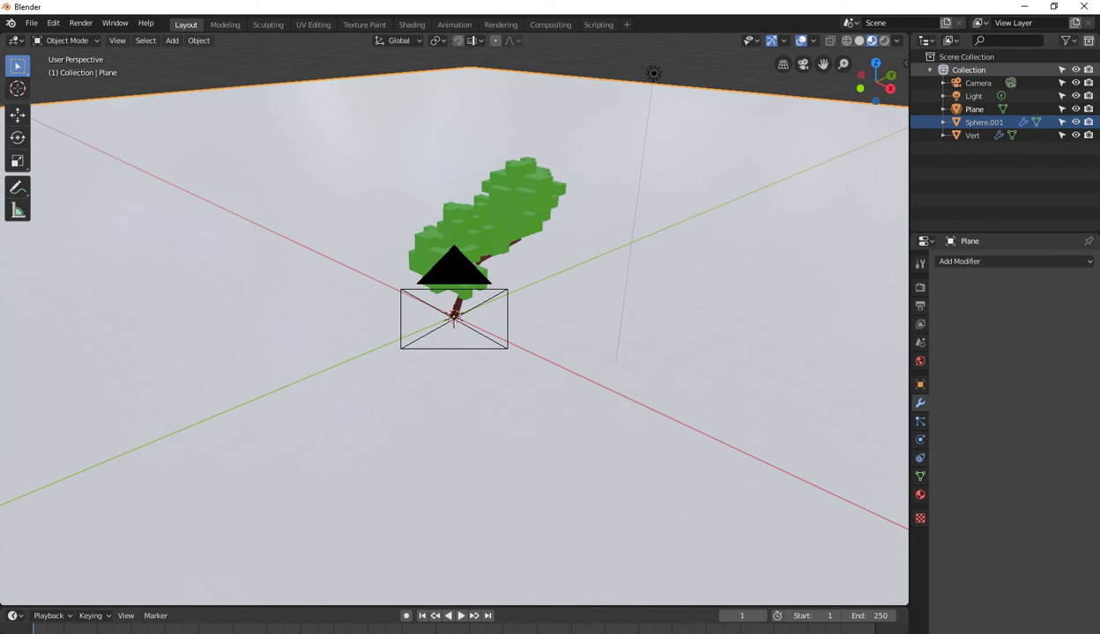
- Go to front view, orbit slightly, and look through the camera
key("KP_1")
scroll(422, 336, "up", 1)
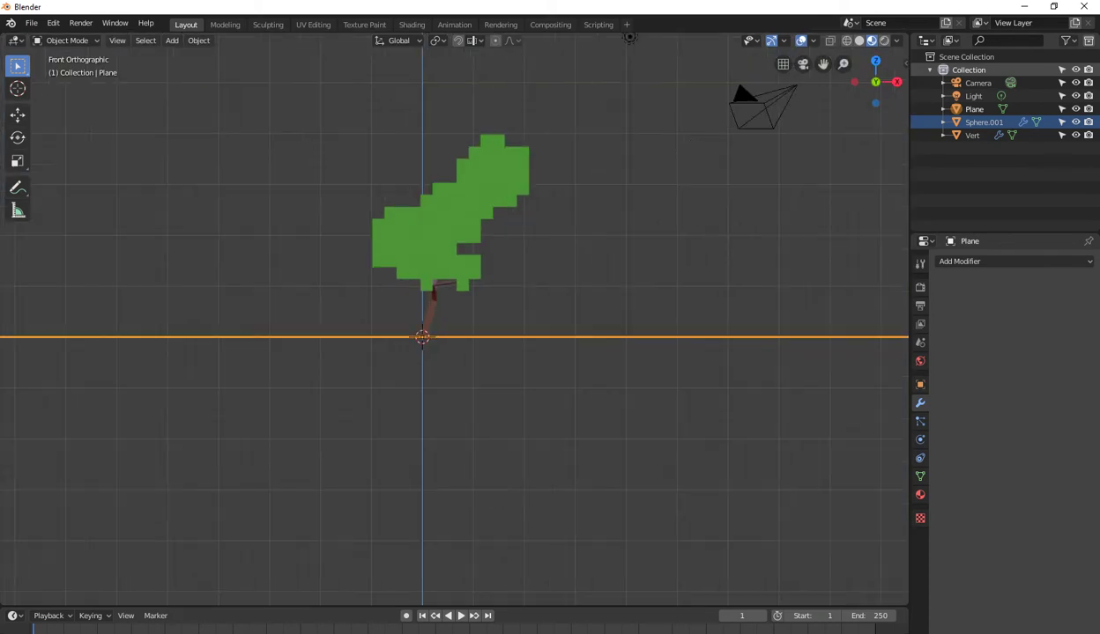
middle_click_drag(528, 353, 529, 300)
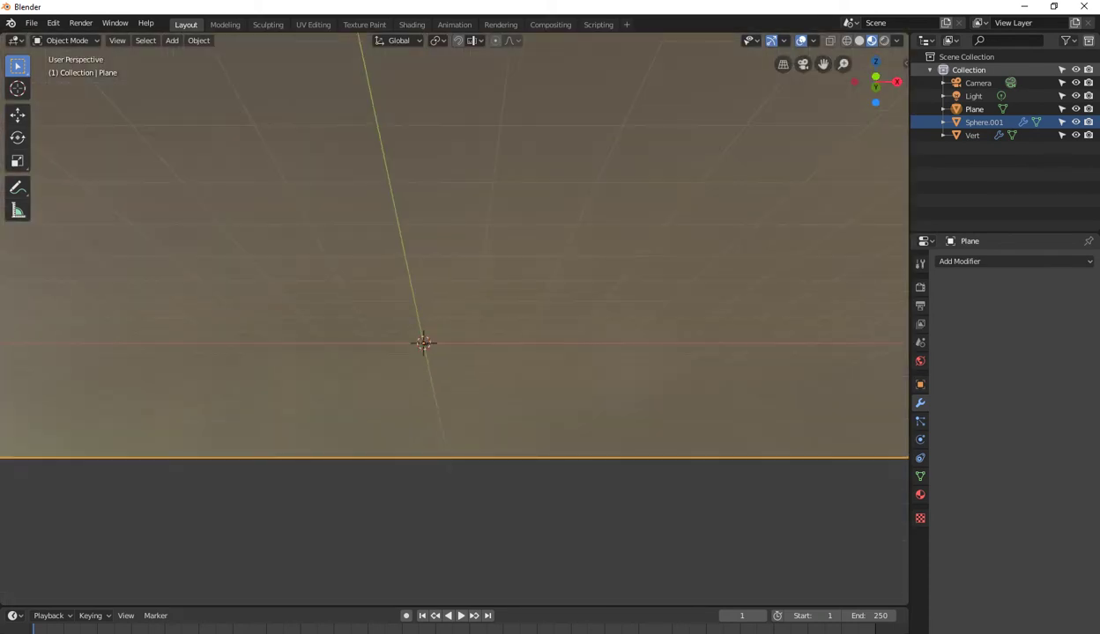
key("KP_0")
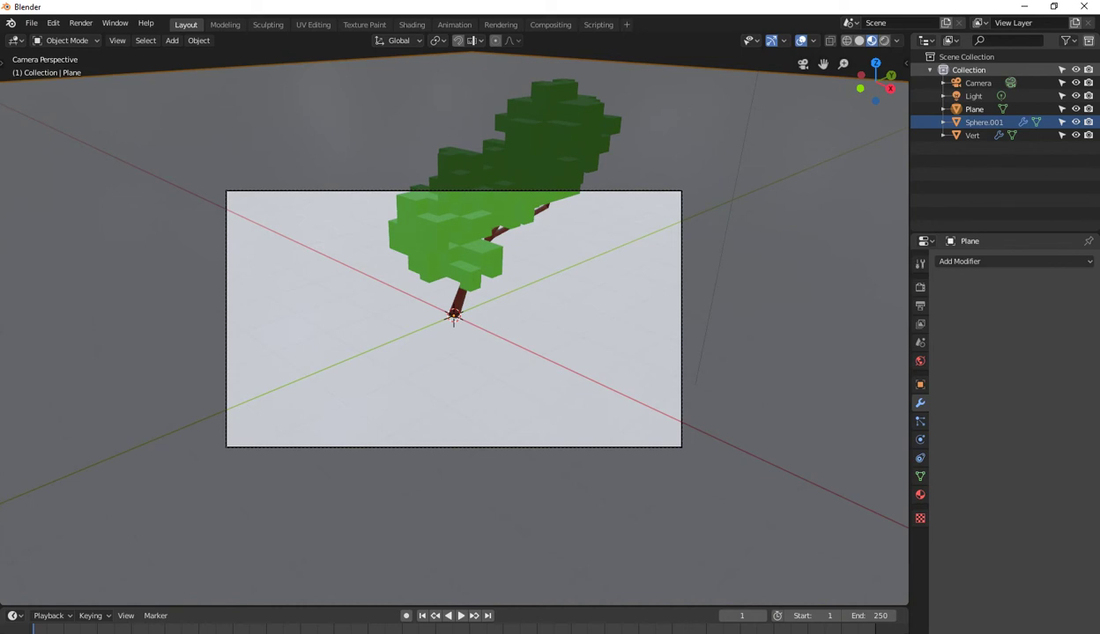
- Show the sidebar and toolbar, and switch the sidebar to its View settings
key("n")
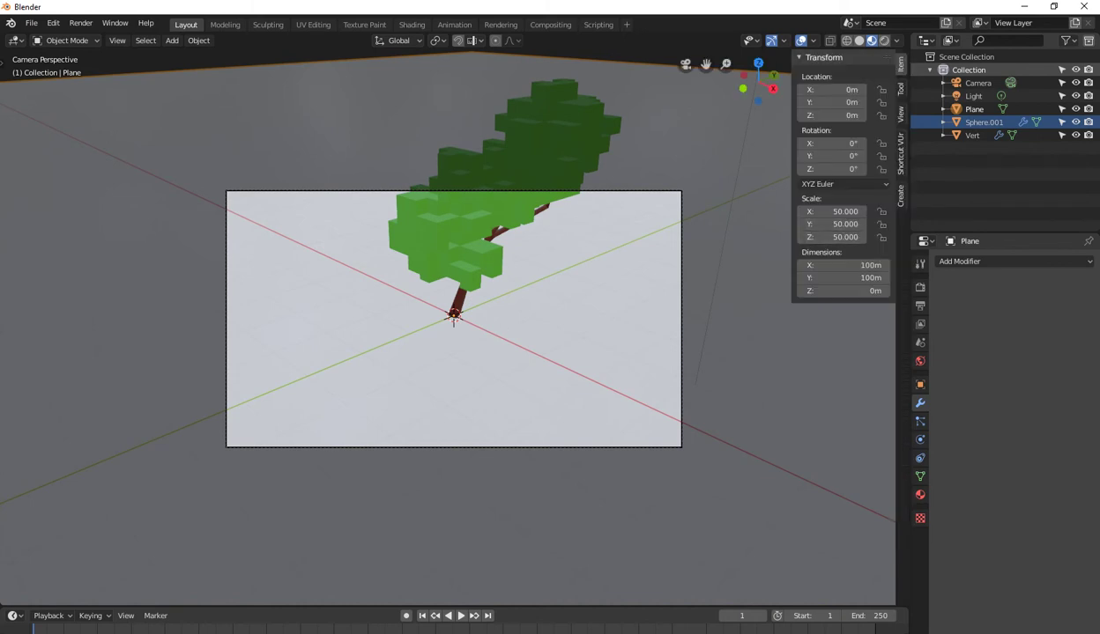
key("t")
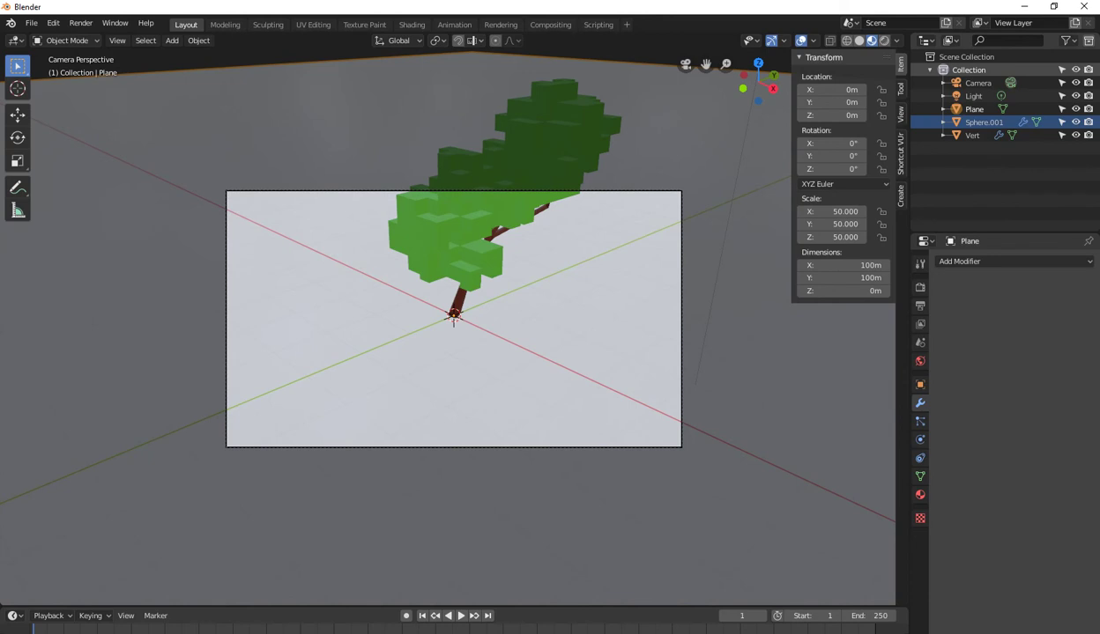
key("ctrl+Tab")
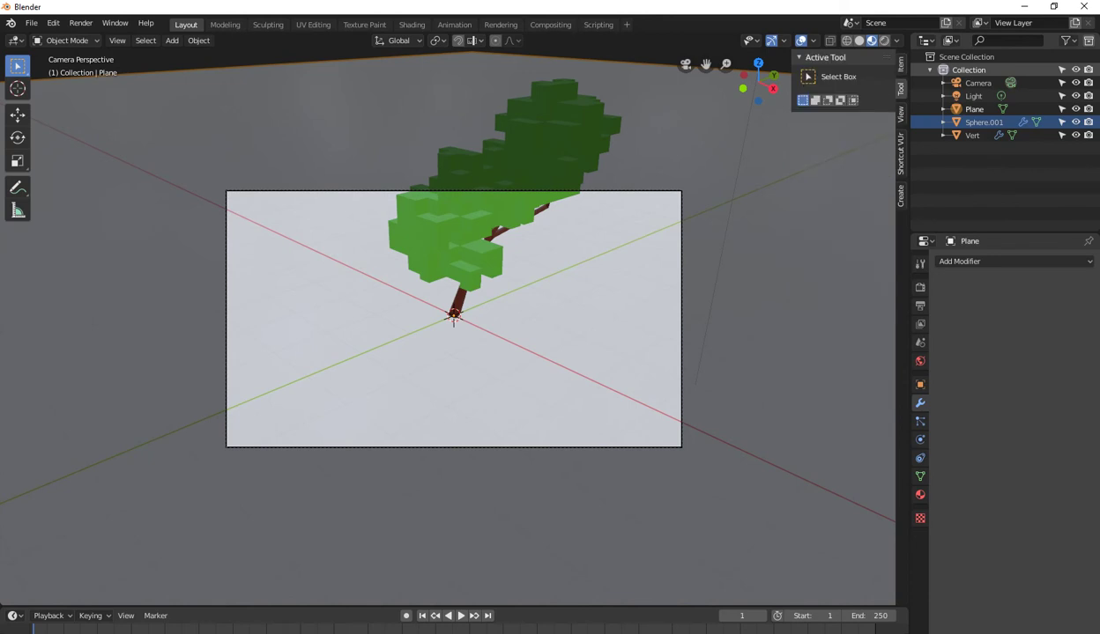
key("ctrl+Tab")
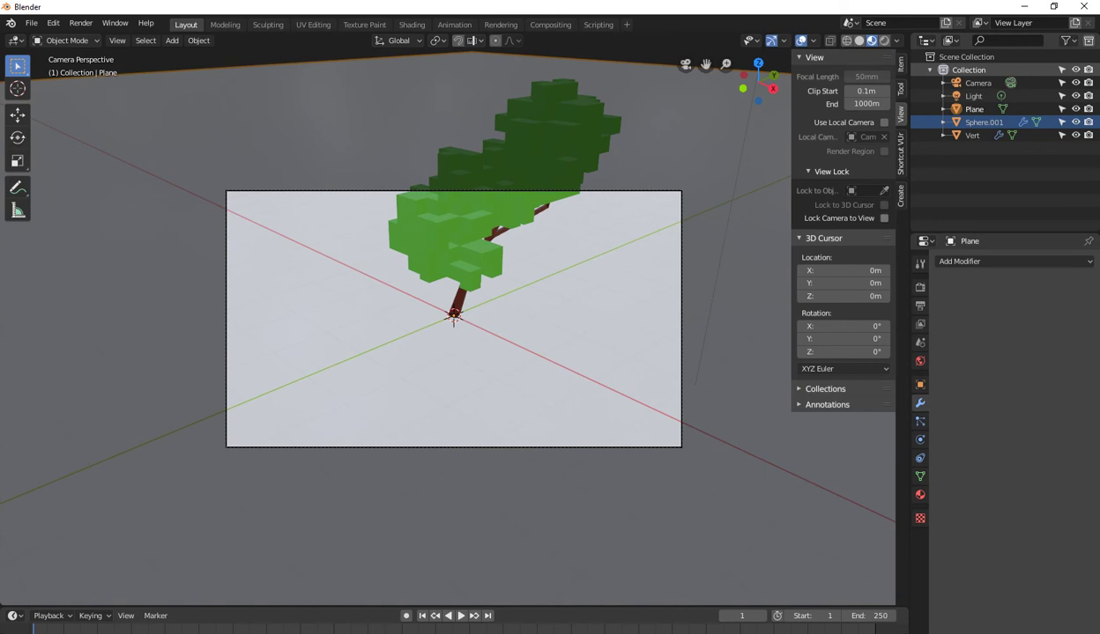
- Enable Lock Camera to View and test swinging the camera, undoing one move
left_click(884, 217)
middle_click_drag(454, 317, 493, 265)
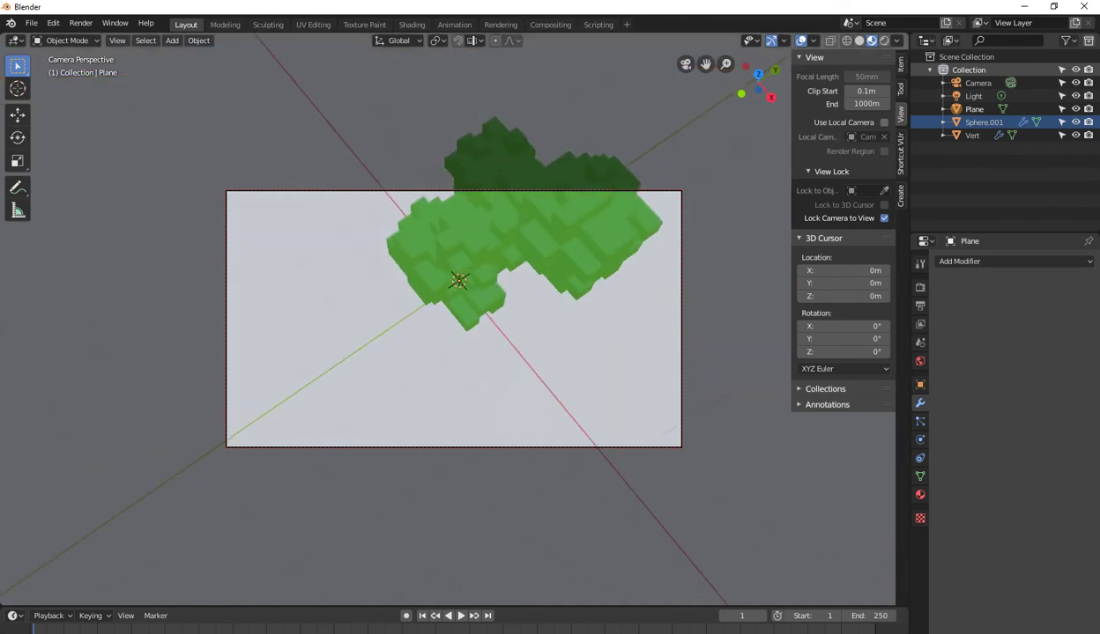
middle_click_drag(454, 352, 454, 221)
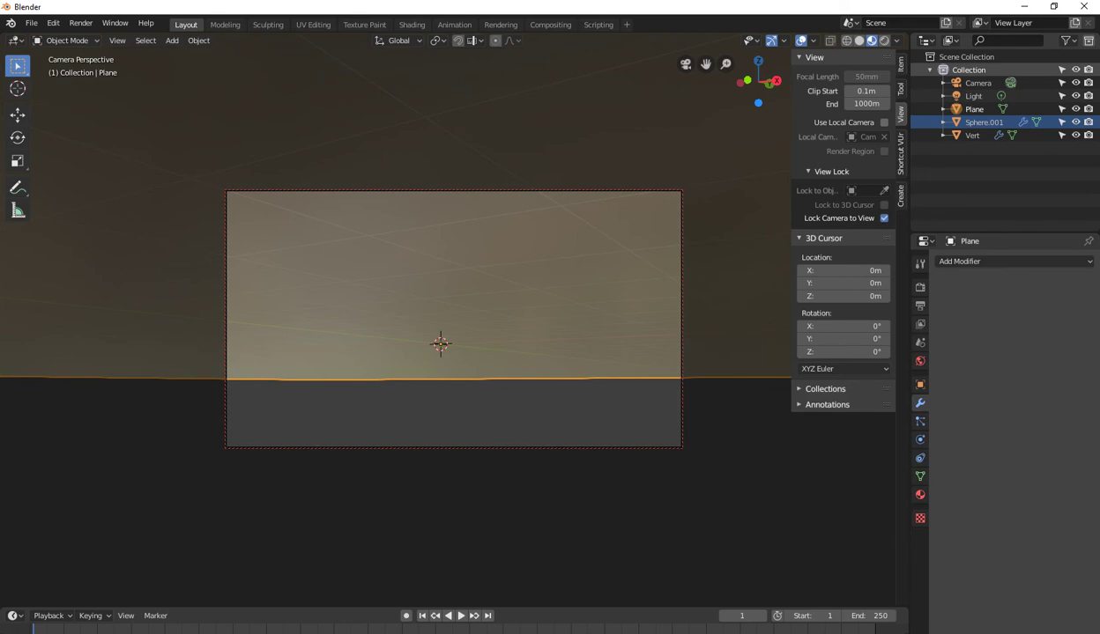
key("ctrl+z")
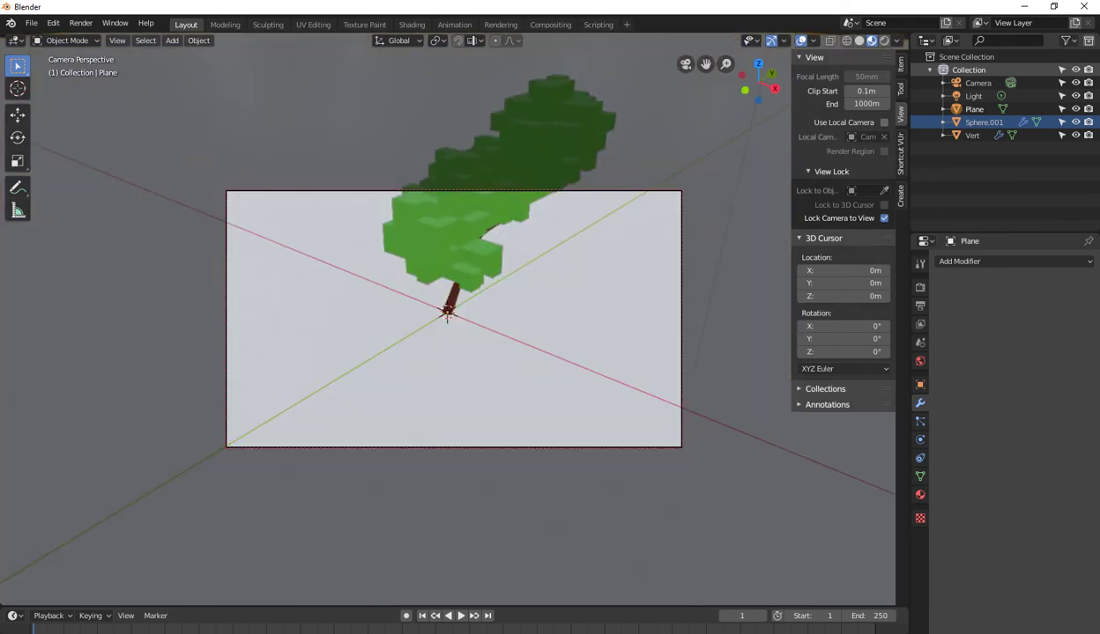
- Orbit the locked camera around until the upright tree is framed against the horizon
mouse_move(757, 83)
left_mouse_down()
mouse_move(780, 141)
mouse_move(772, 73)
mouse_move(780, 60)
left_mouse_up()
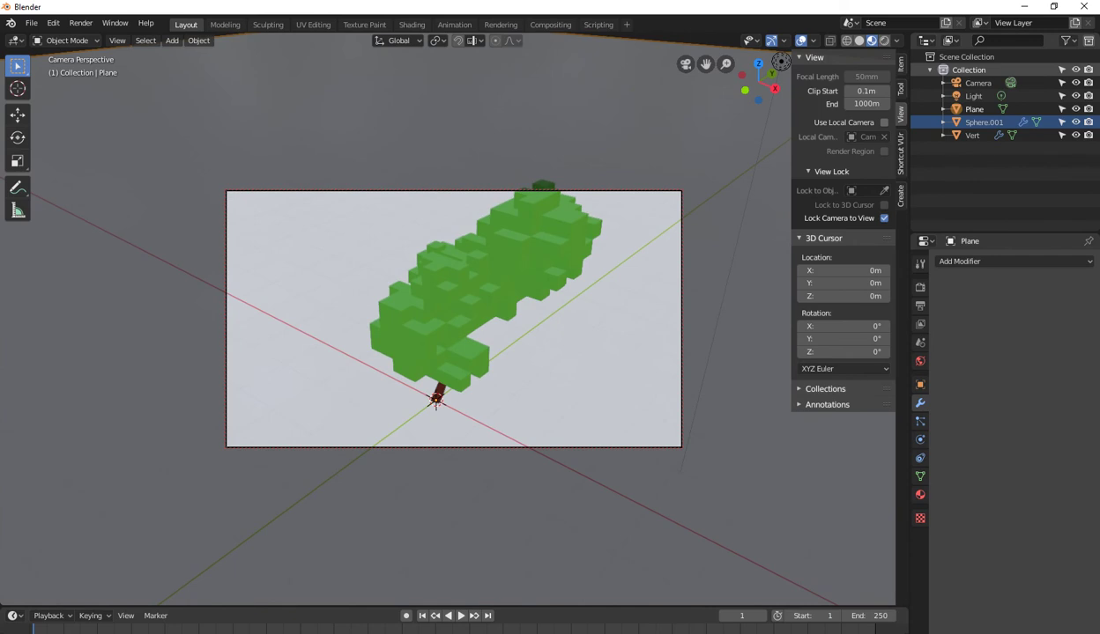
left_click_drag(781, 60, 717, 40)
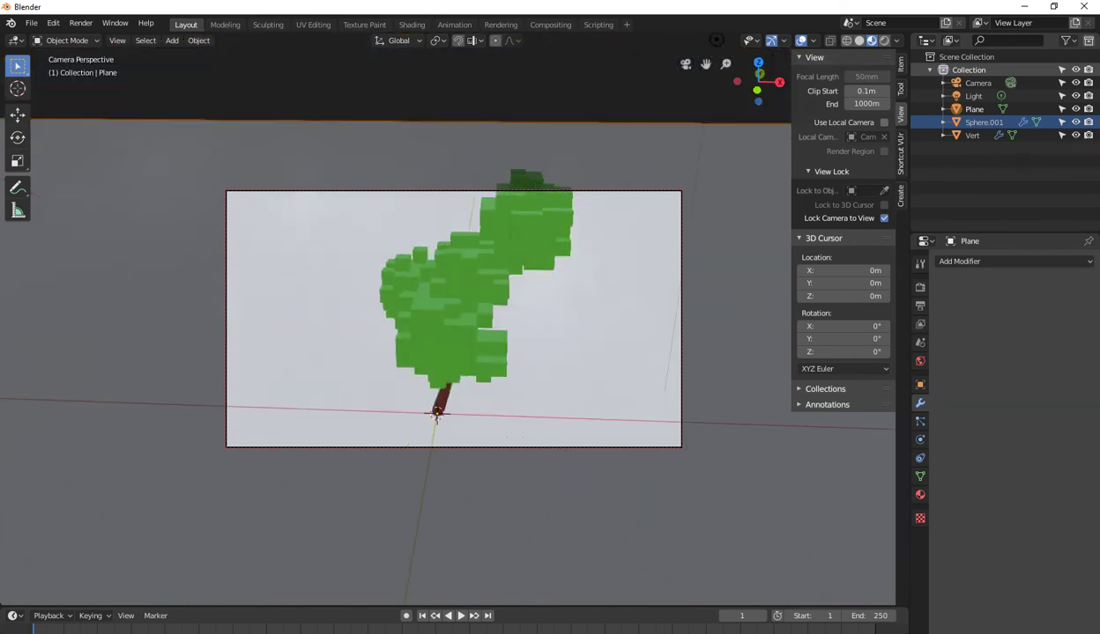
mouse_move(717, 40)
middle_mouse_down()
mouse_move(604, 69)
mouse_move(579, 98)
mouse_move(450, 103)
mouse_move(393, 132)
mouse_move(423, 162)
mouse_move(472, 148)
mouse_move(472, 93)
mouse_move(467, 124)
middle_mouse_up()
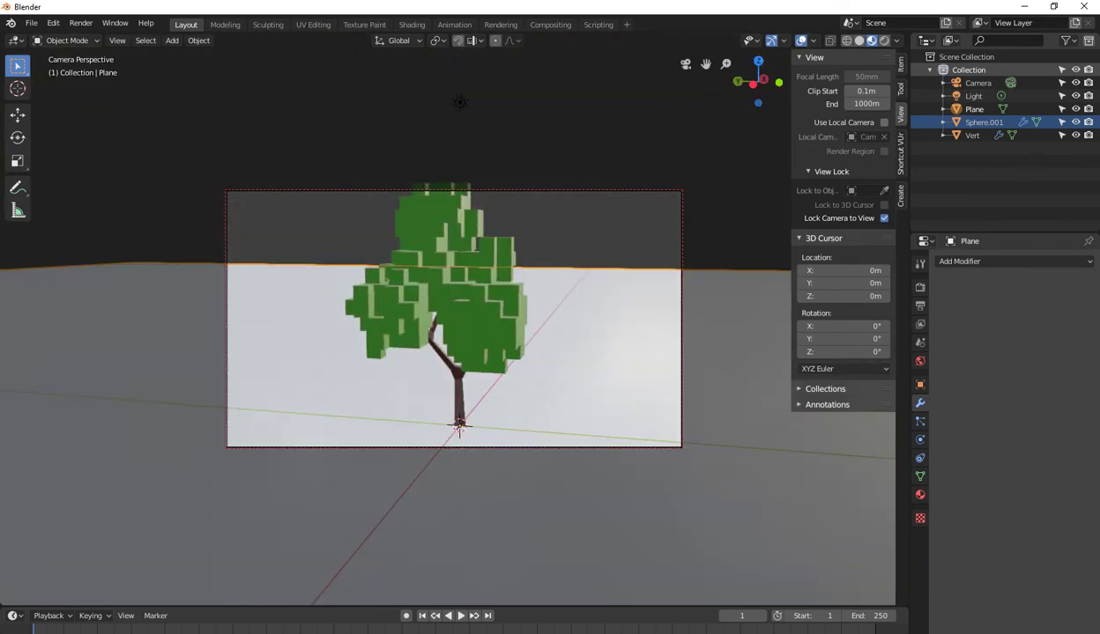
mouse_move(467, 124)
middle_mouse_down()
mouse_move(473, 111)
mouse_move(334, 121)
mouse_move(211, 77)
mouse_move(734, 87)
middle_mouse_up()
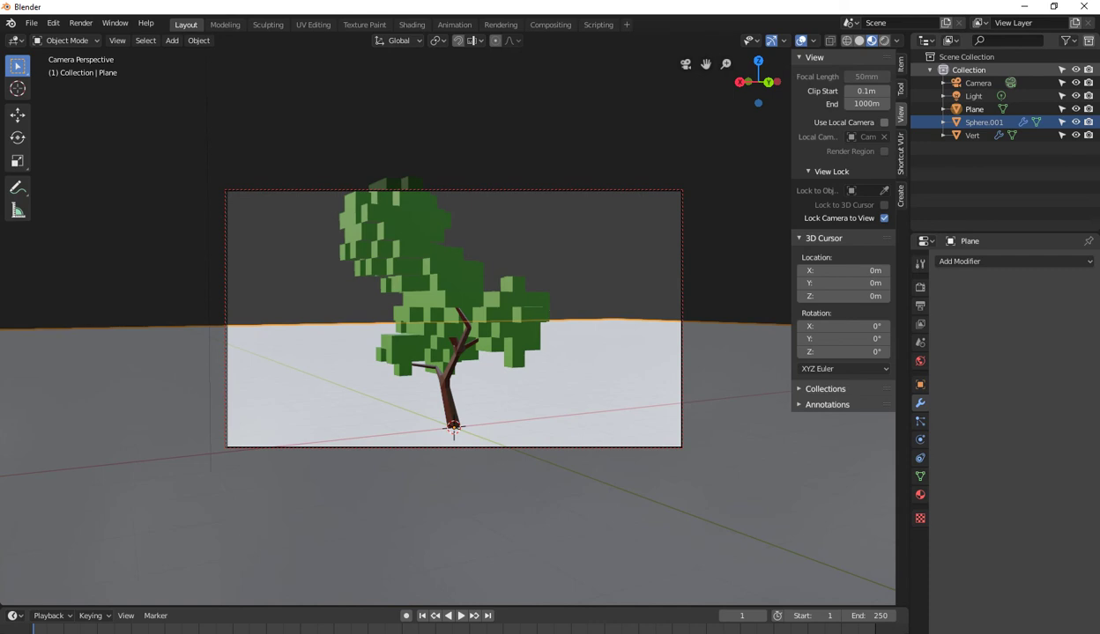
- Scale the ground plane by another 50 and switch to Rendered shading to see the tree's shadow
key("s")
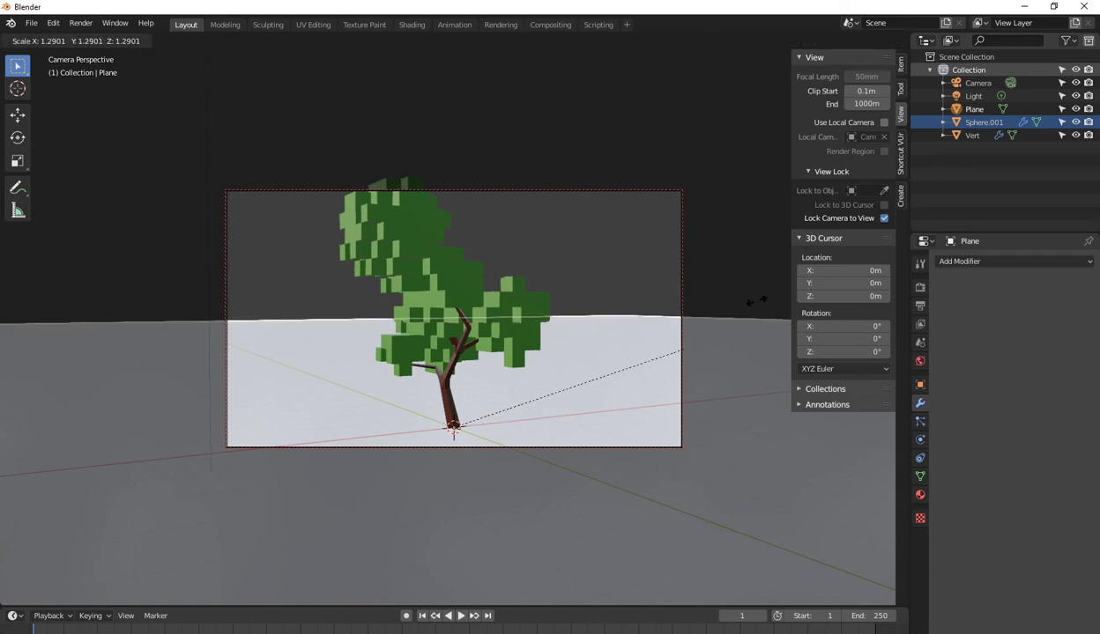
type("50")
key("Return")
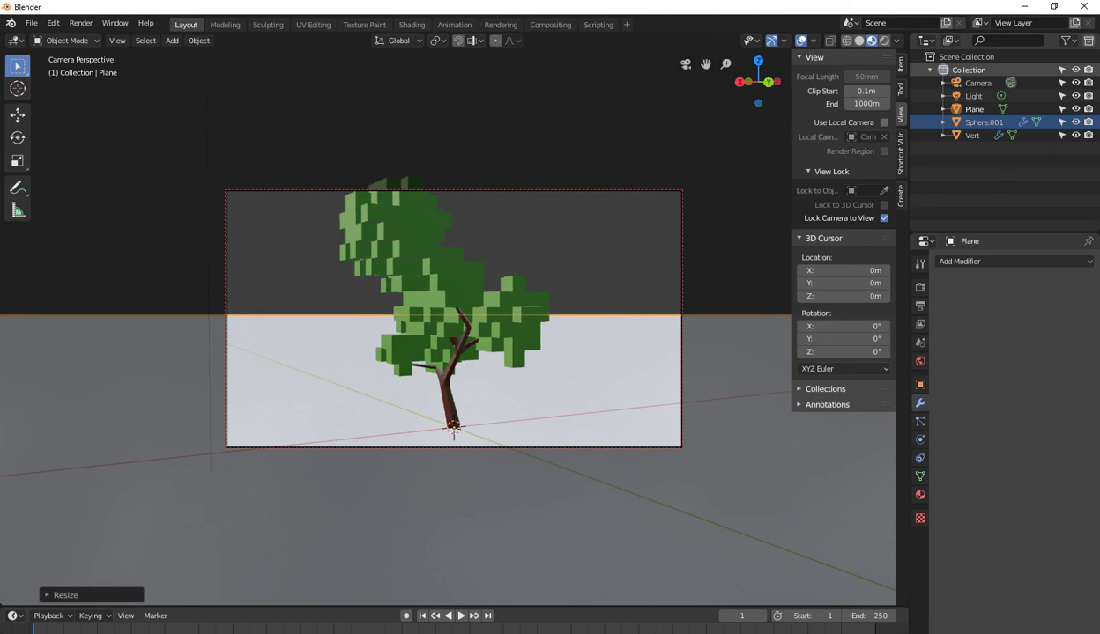
left_click(884, 41)
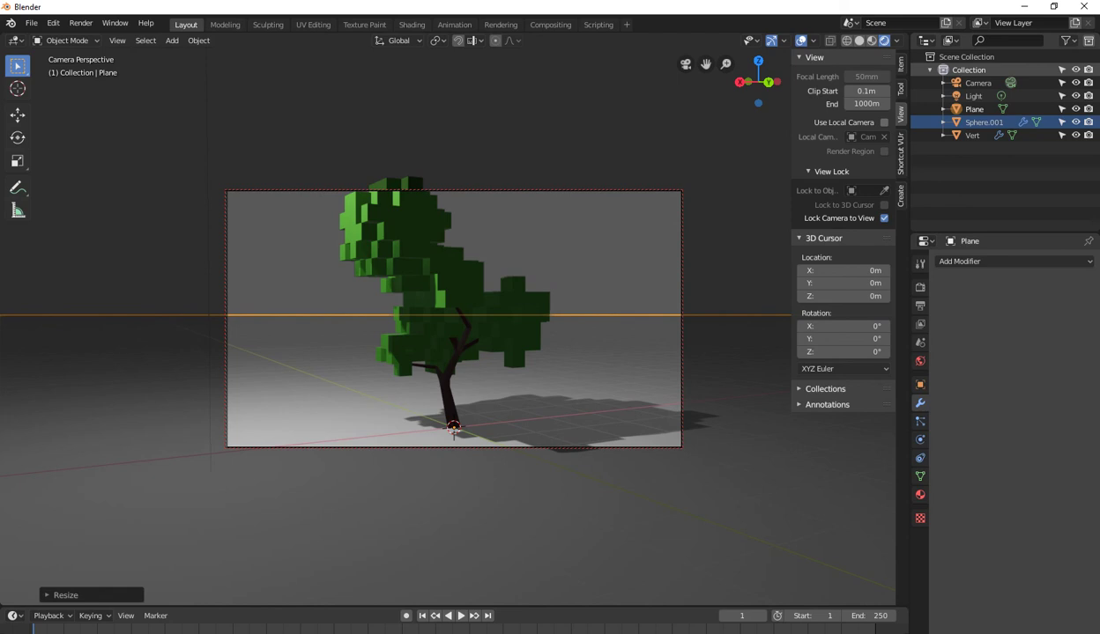
middle_click_drag(397, 353, 397, 344)
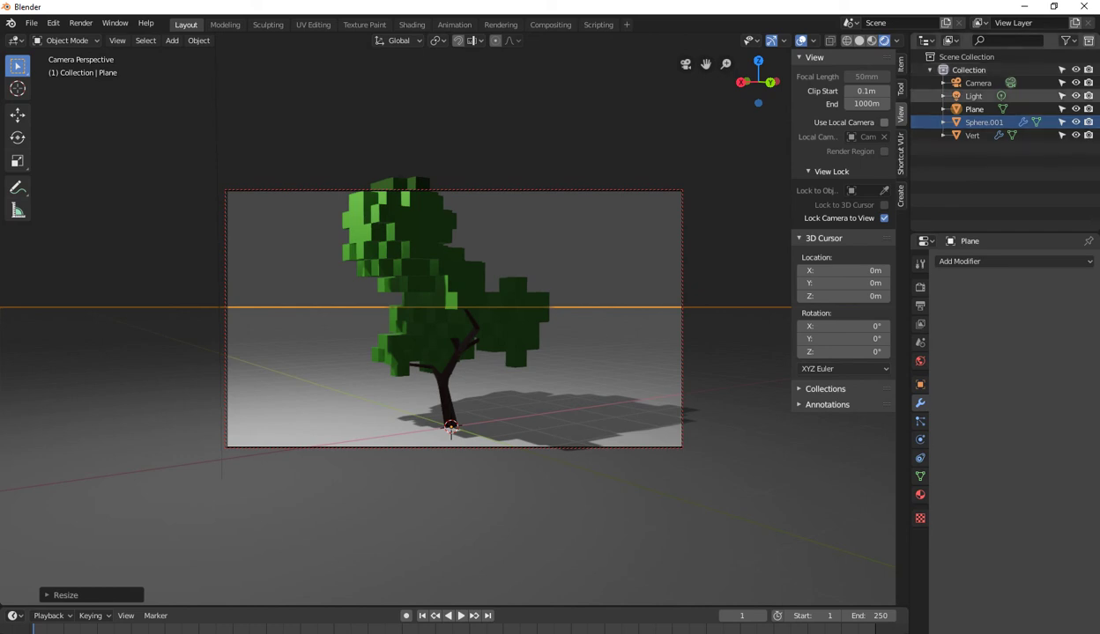
- Change the Light object to a Sun lamp at strength 10.026, then re-angle the view on the shadowed tree
left_click(974, 95)
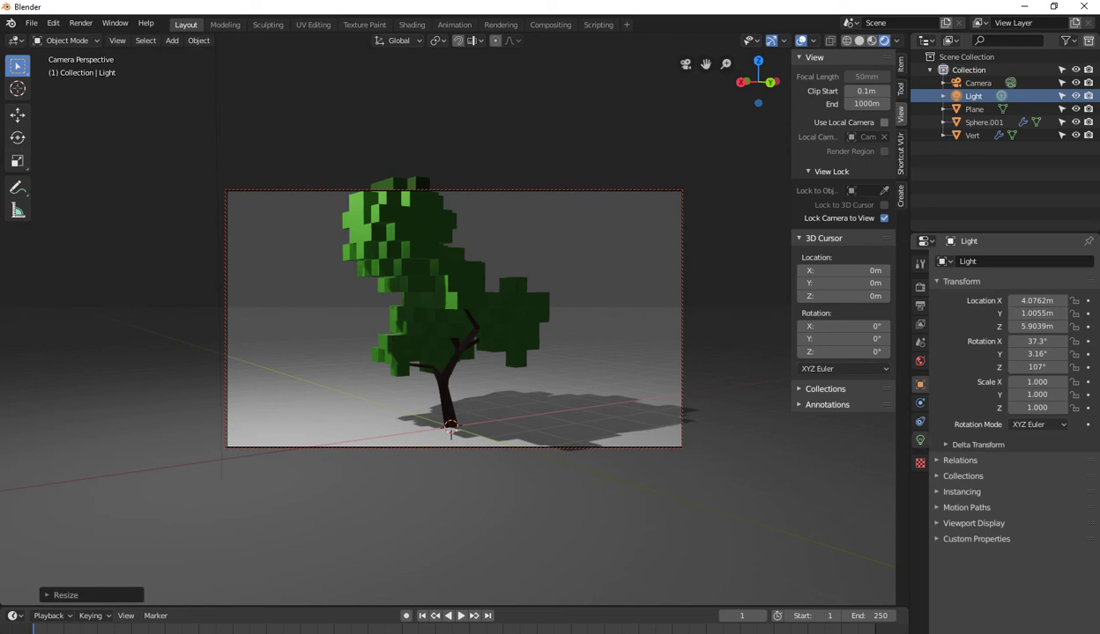
left_click(920, 440)
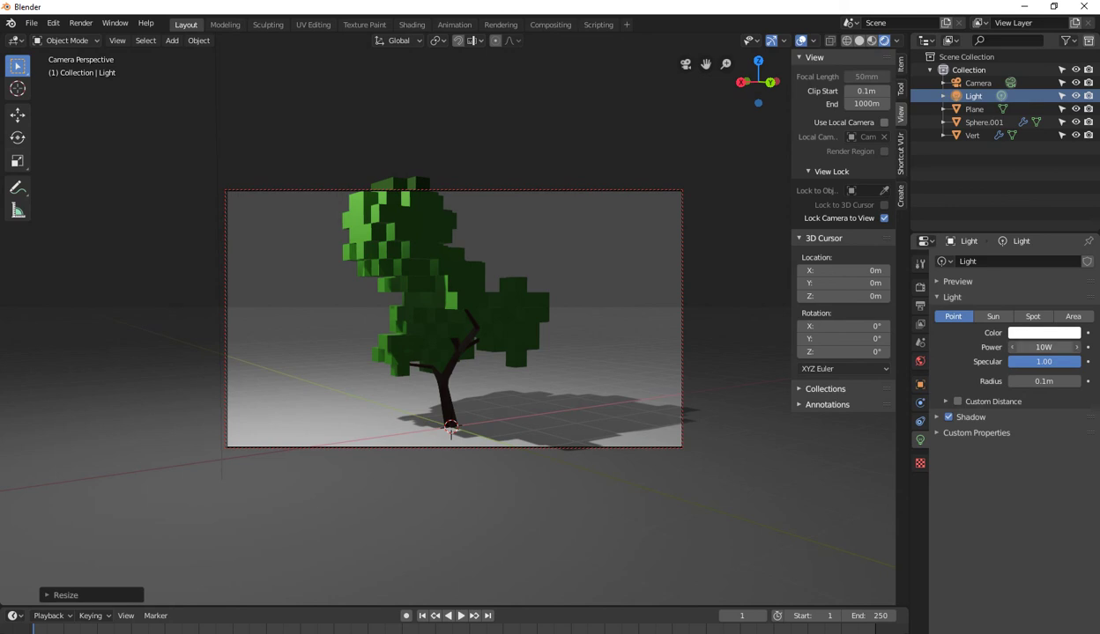
left_click_drag(1044, 347, 1047, 347)
left_click(992, 317)
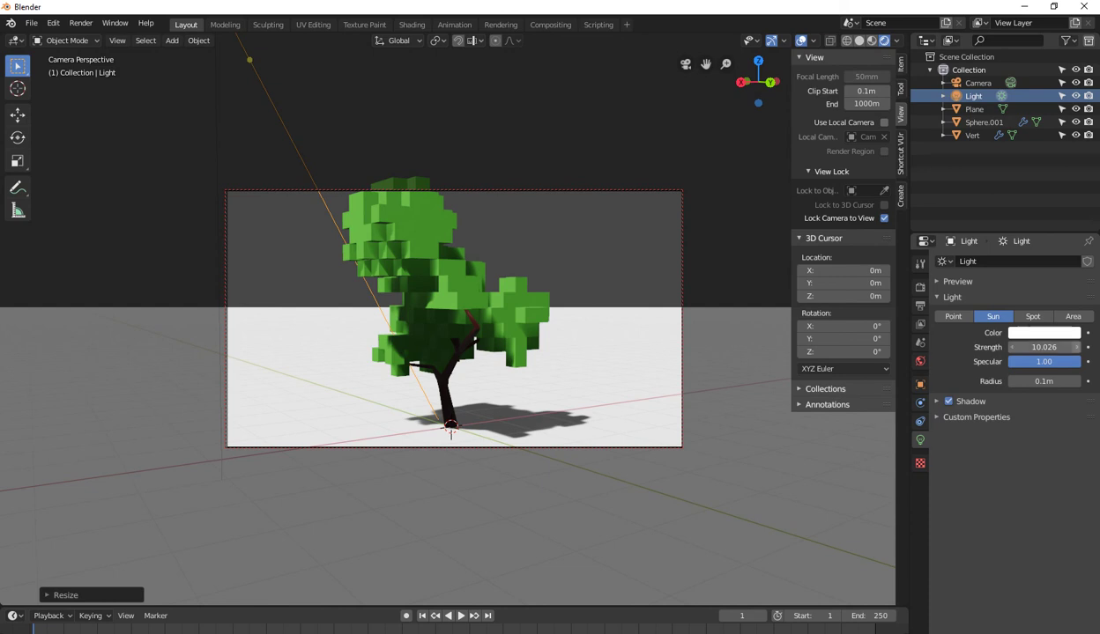
mouse_move(528, 511)
middle_mouse_down()
mouse_move(529, 483)
mouse_move(529, 503)
middle_mouse_up()
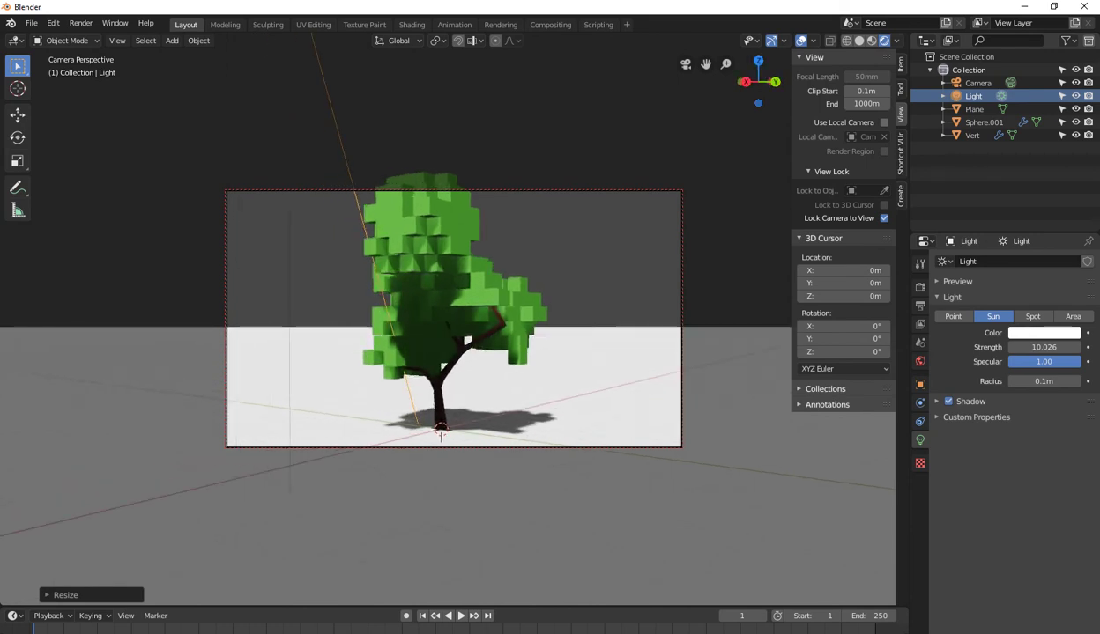
middle_click_drag(529, 503, 546, 503)
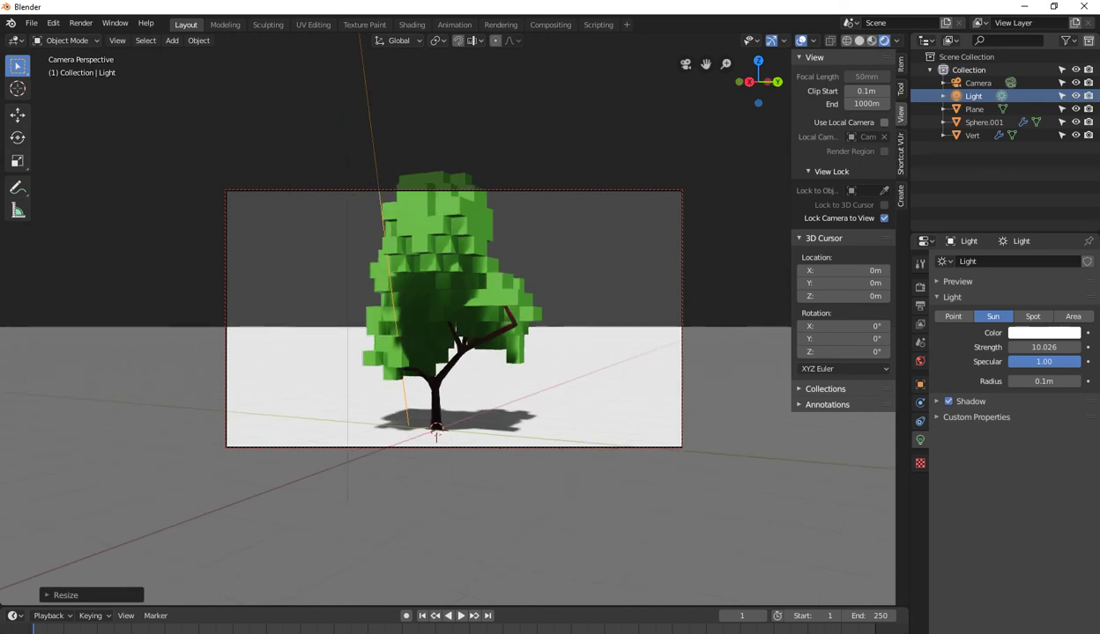